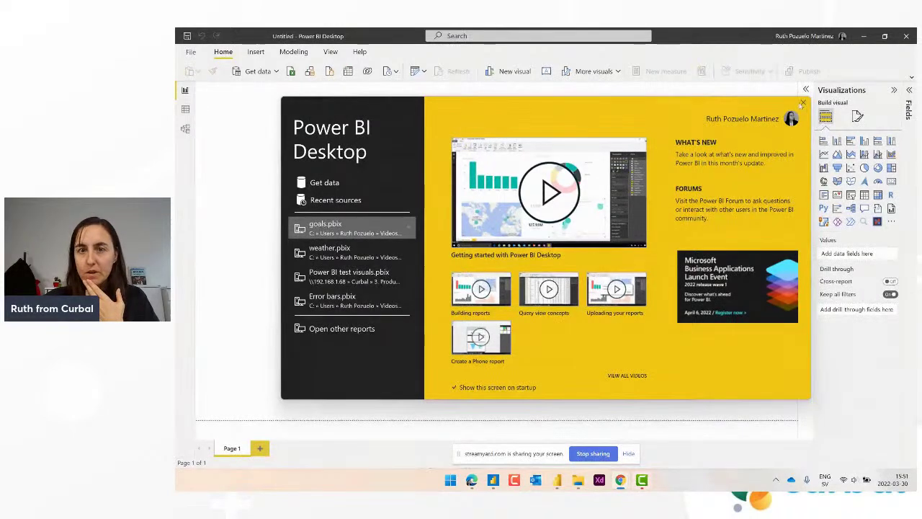
- Find the Data.World - Get Dataset connector among the data sources and connect to it, accepting the third-party service notice
{"action": "left_click", "coordinate": [333, 185]}
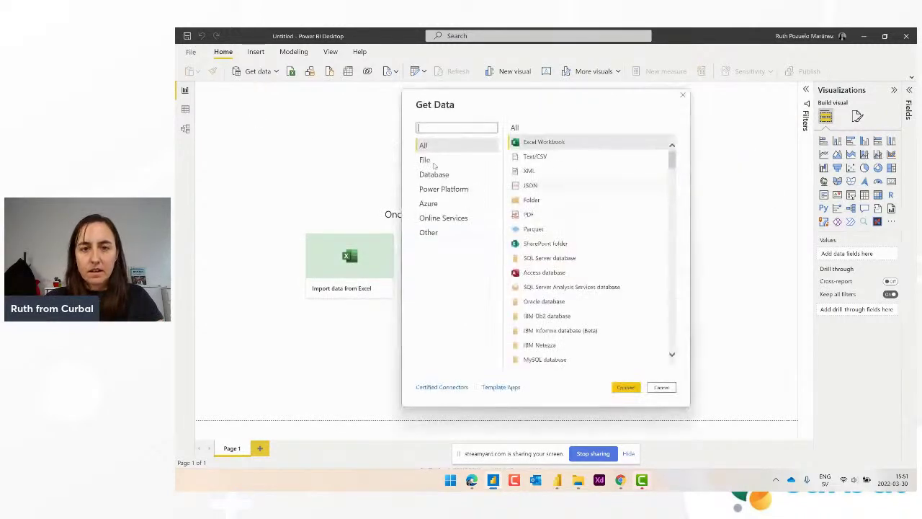
{"action": "left_click", "coordinate": [468, 127]}
{"action": "type", "text": "data"}
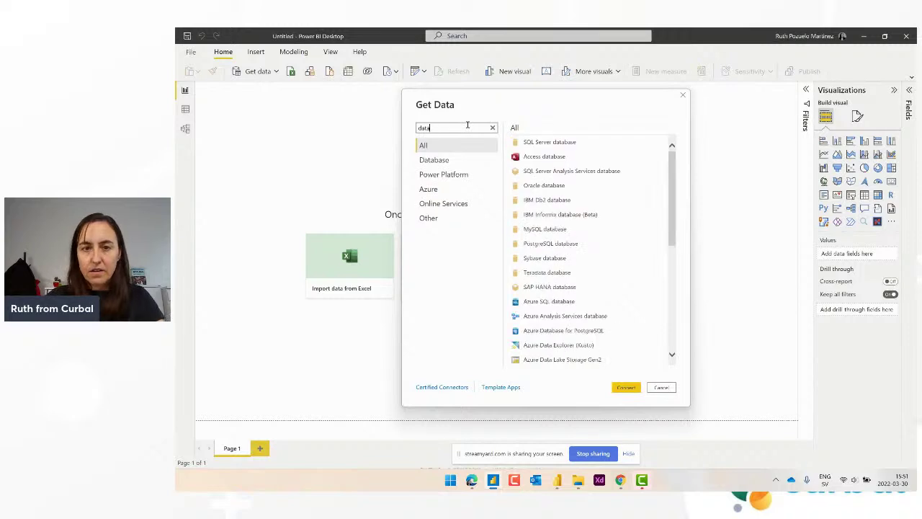
{"action": "type", "text": "."}
{"action": "left_click", "coordinate": [569, 143]}
{"action": "left_click", "coordinate": [626, 387]}
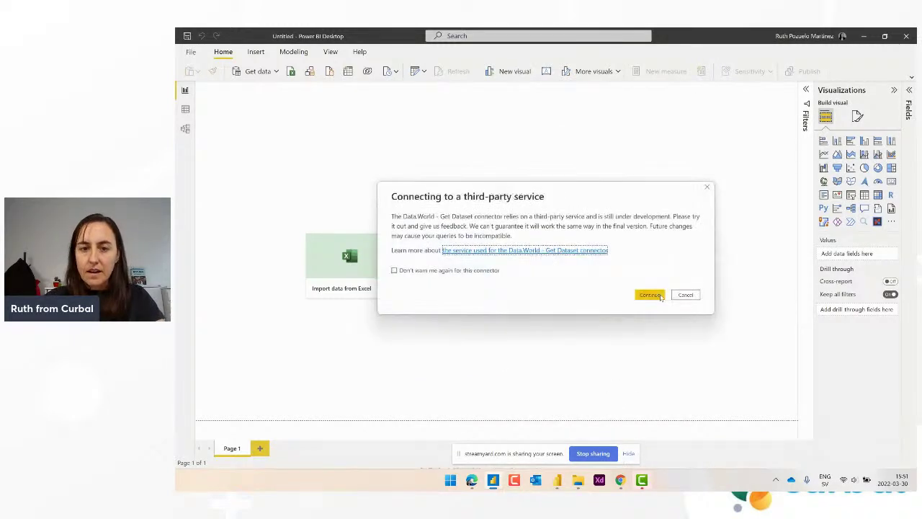
{"action": "left_click", "coordinate": [651, 296]}
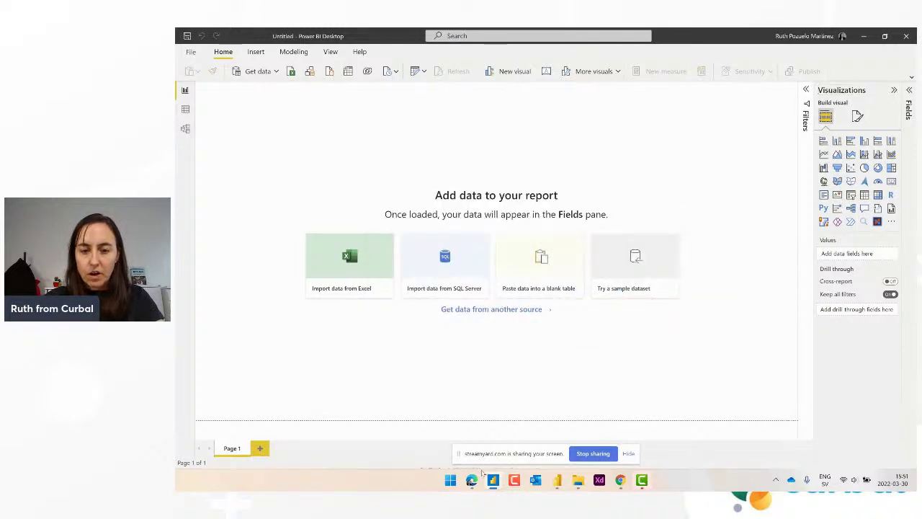
- Copy 2018-w-5-what-the-most-profitable-companies-make-per-second from the dataset's web address in the browser into the connector's Dataset Id in Power BI
{"action": "mouse_move", "coordinate": [472, 481]}
{"action": "left_click", "coordinate": [472, 431]}
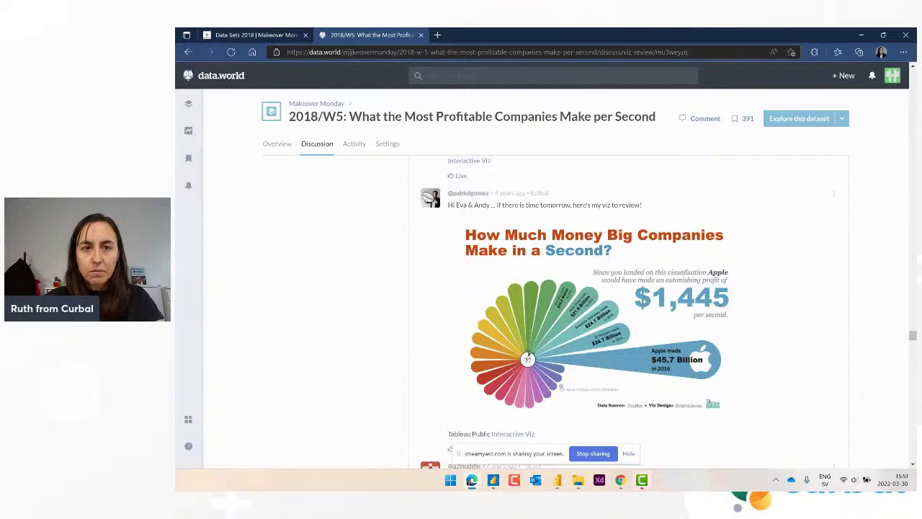
{"action": "left_click_drag", "start_coordinate": [398, 52], "coordinate": [598, 52]}
{"action": "key", "text": "ctrl+c"}
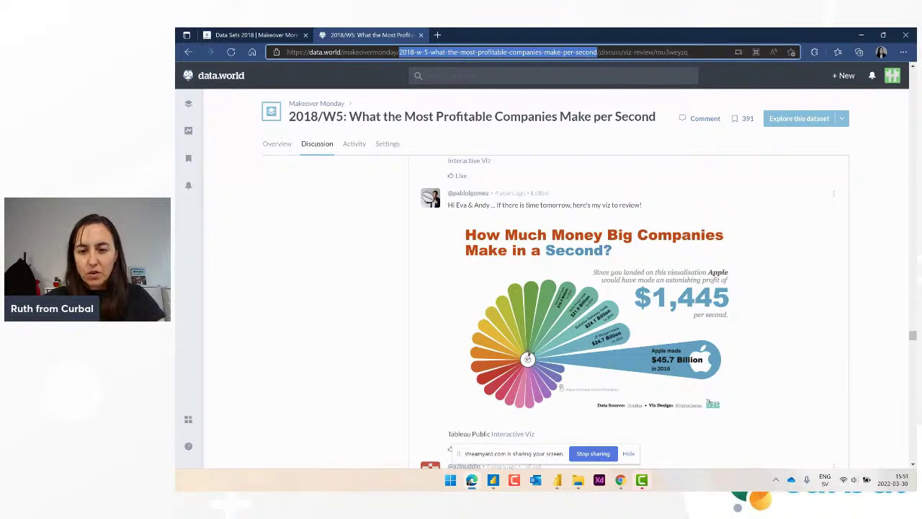
{"action": "left_click", "coordinate": [493, 479]}
{"action": "left_click", "coordinate": [427, 247]}
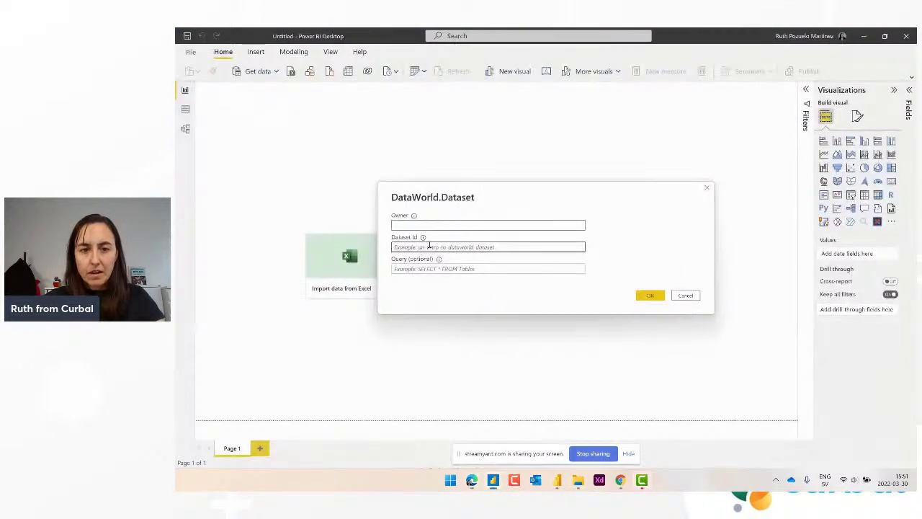
{"action": "key", "text": "ctrl+v"}
- Set the dataset owner to makeovermonday and connect to the dataset
{"action": "left_click", "coordinate": [446, 224]}
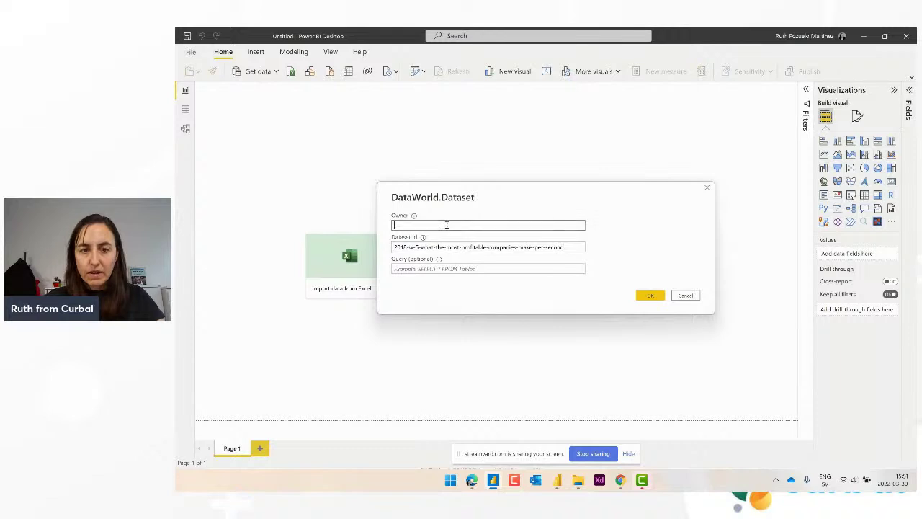
{"action": "type", "text": "makeovermonday"}
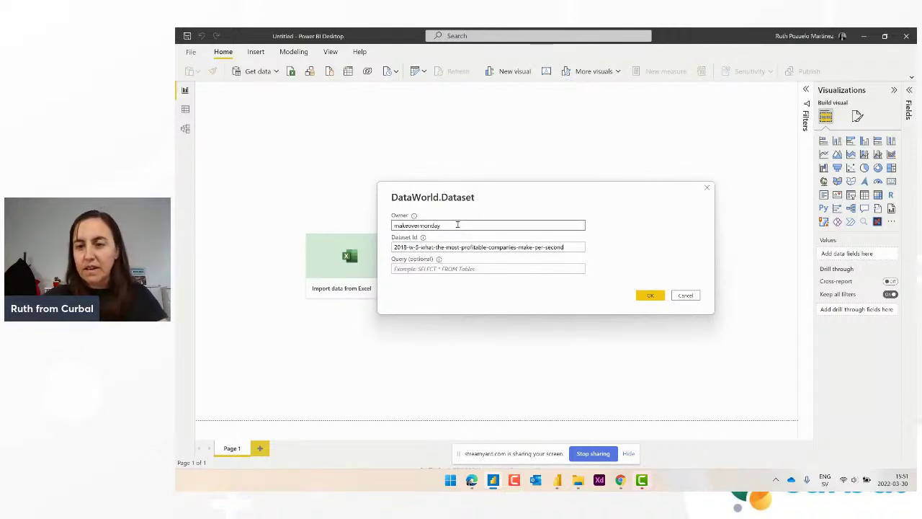
{"action": "left_click", "coordinate": [648, 296]}
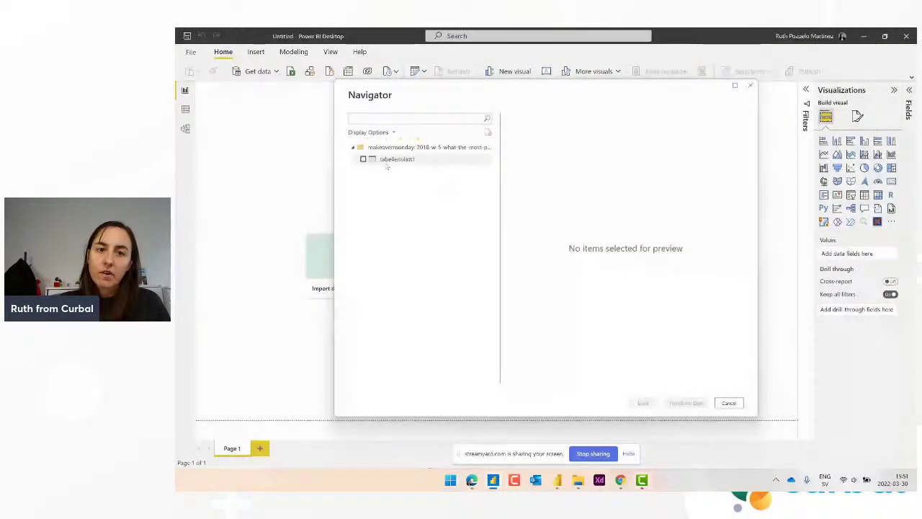
- Open the tabellenblatt1 table for transformation, rename the query to 2018w5 and load it into the report
{"action": "left_click", "coordinate": [363, 158]}
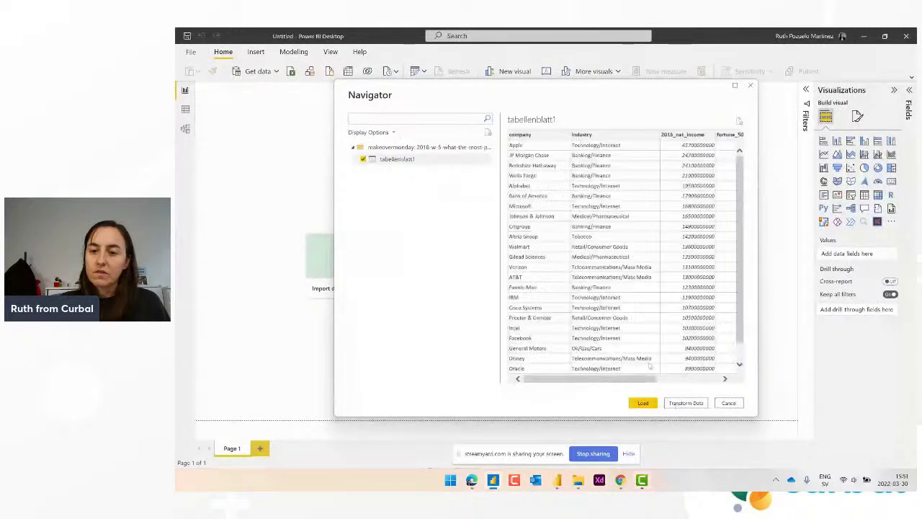
{"action": "left_click", "coordinate": [685, 402]}
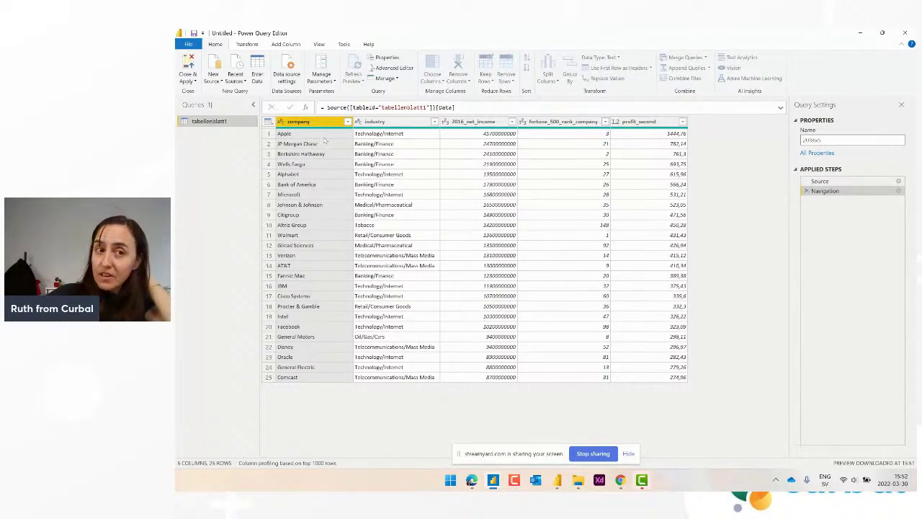
{"action": "key", "text": "Return"}
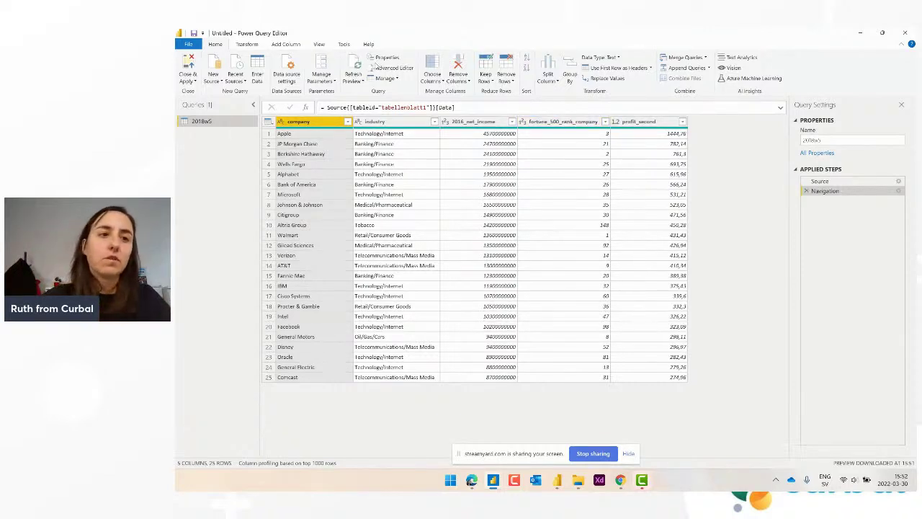
{"action": "key", "text": "alt+Tab"}
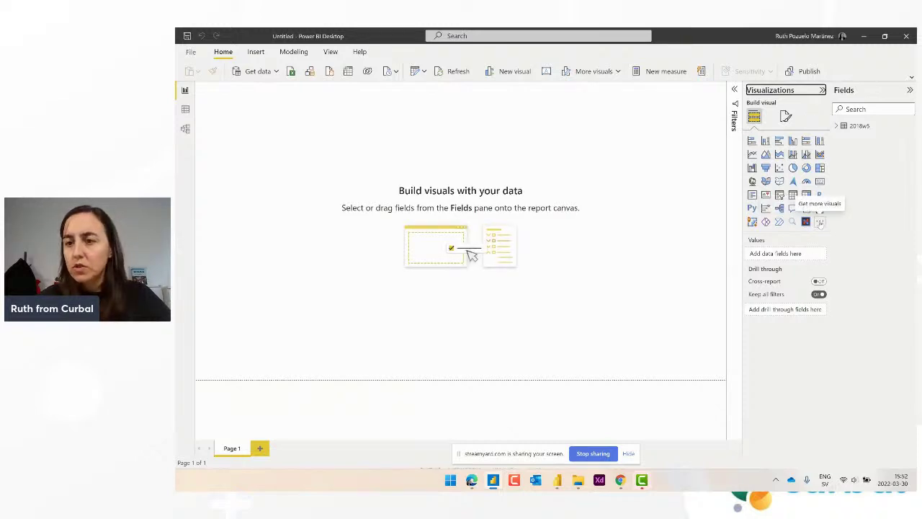
- Search the visuals marketplace for Charticulator and add that visual to the report
{"action": "left_click", "coordinate": [819, 221]}
{"action": "left_click", "coordinate": [845, 228]}
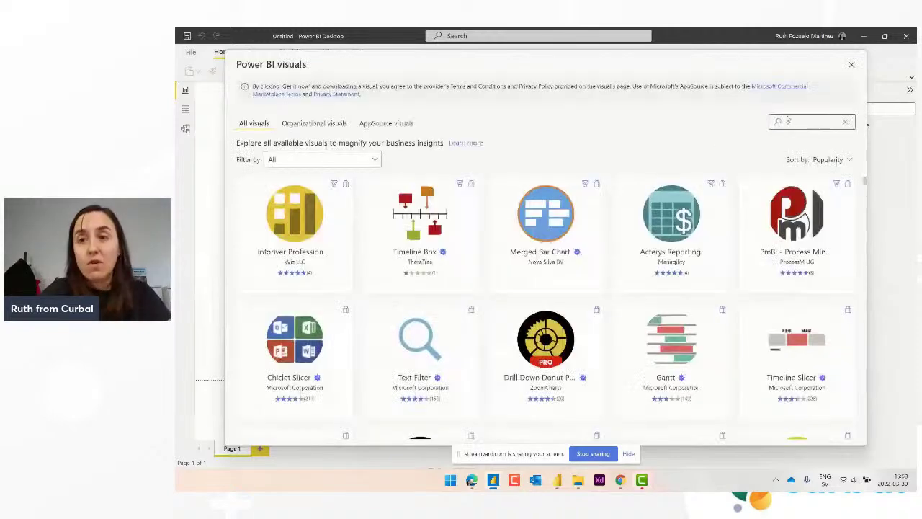
{"action": "left_click", "coordinate": [793, 121]}
{"action": "type", "text": "chartic"}
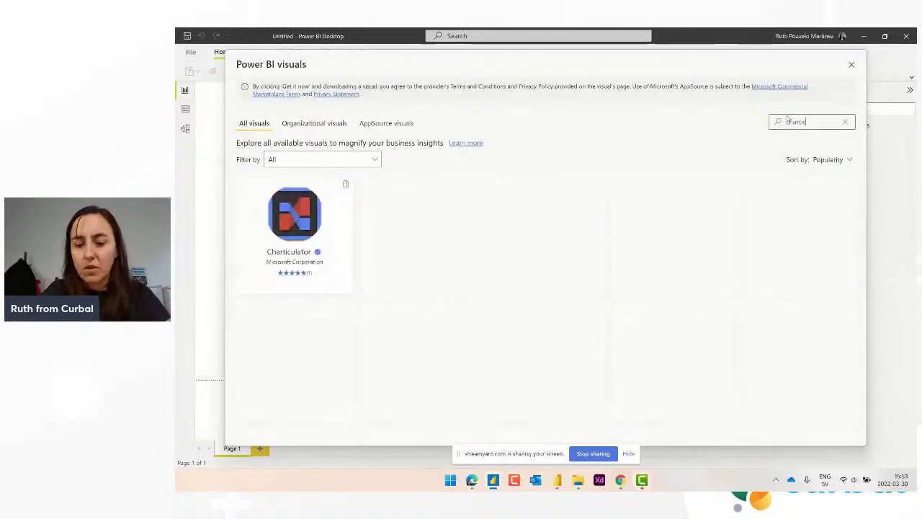
{"action": "left_click", "coordinate": [324, 229]}
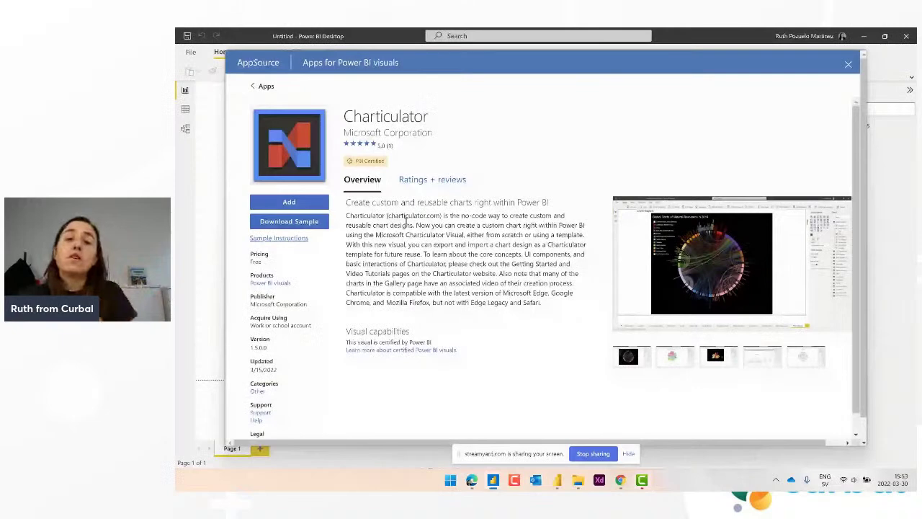
{"action": "left_click", "coordinate": [301, 207]}
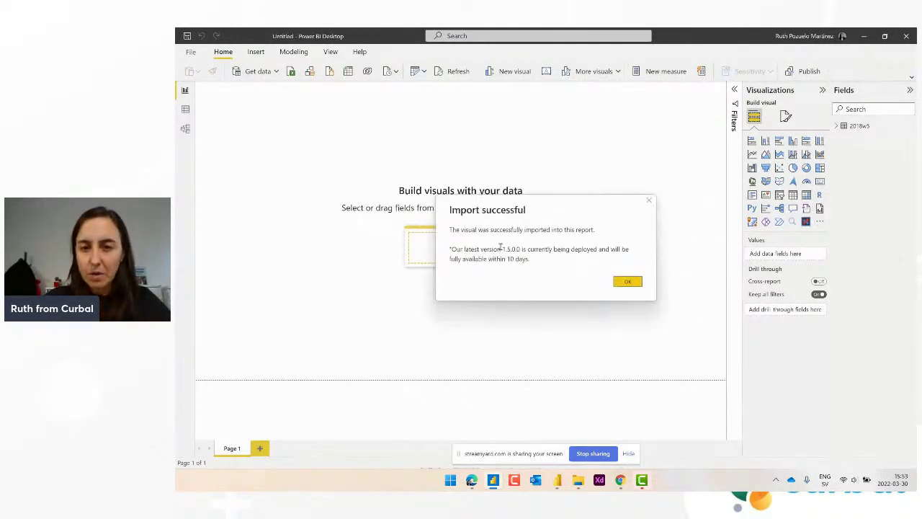
{"action": "left_click", "coordinate": [627, 281]}
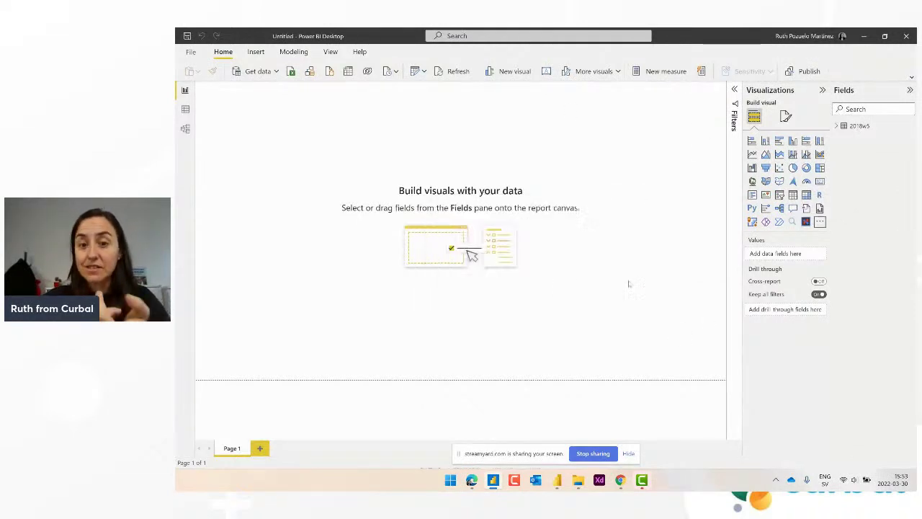
- Insert a Charticulator visual on Page 1 and enlarge it to fill the page, with the filters collapsed
{"action": "left_click", "coordinate": [822, 90]}
{"action": "left_click", "coordinate": [821, 92]}
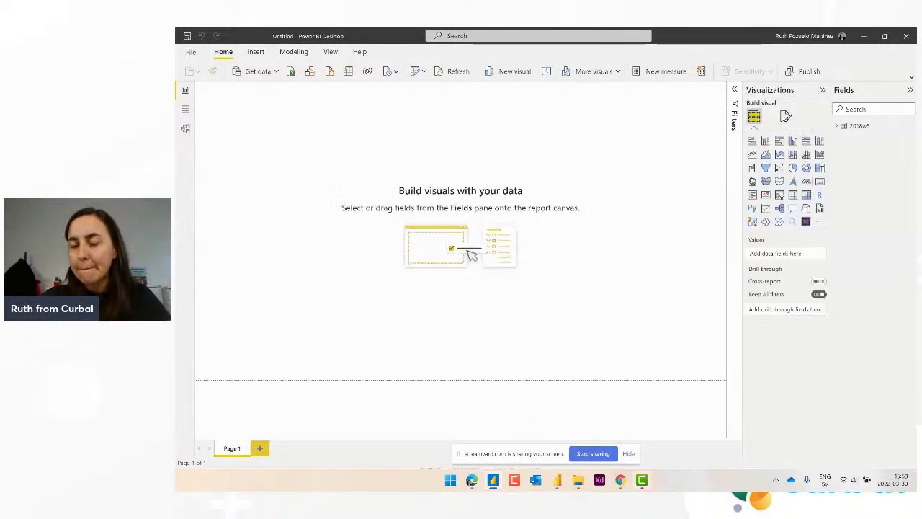
{"action": "left_click", "coordinate": [806, 221]}
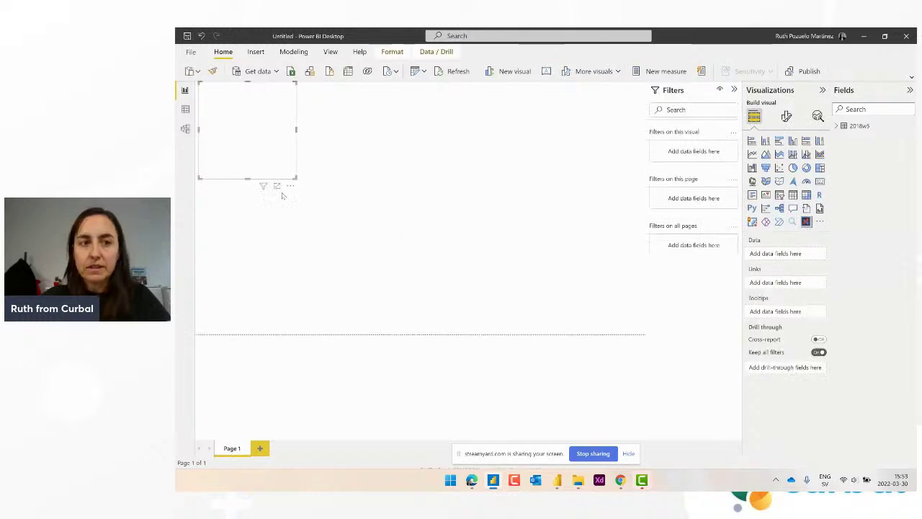
{"action": "left_click_drag", "start_coordinate": [294, 176], "coordinate": [645, 324]}
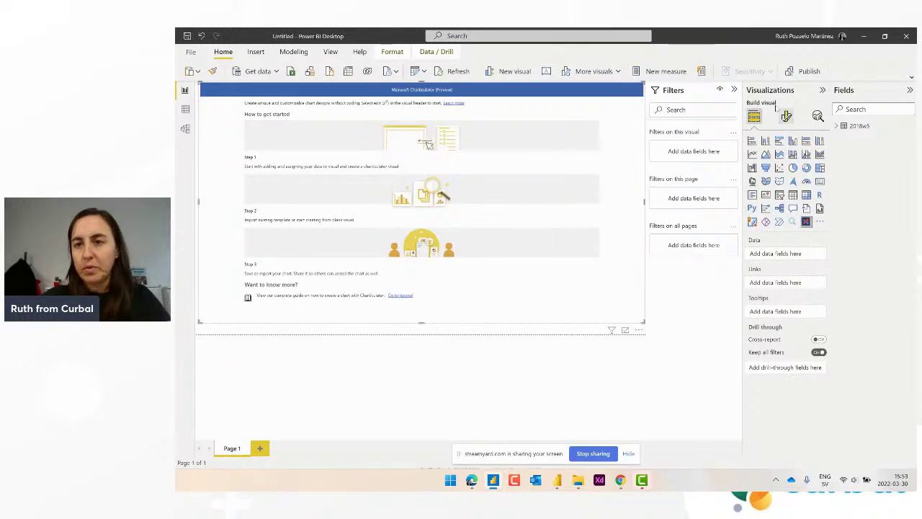
{"action": "left_click", "coordinate": [734, 90]}
- Add the company and 2016_net_income fields from 2018w5 to the visual's Data
{"action": "left_click", "coordinate": [836, 127]}
{"action": "left_click_drag", "start_coordinate": [878, 149], "coordinate": [787, 258]}
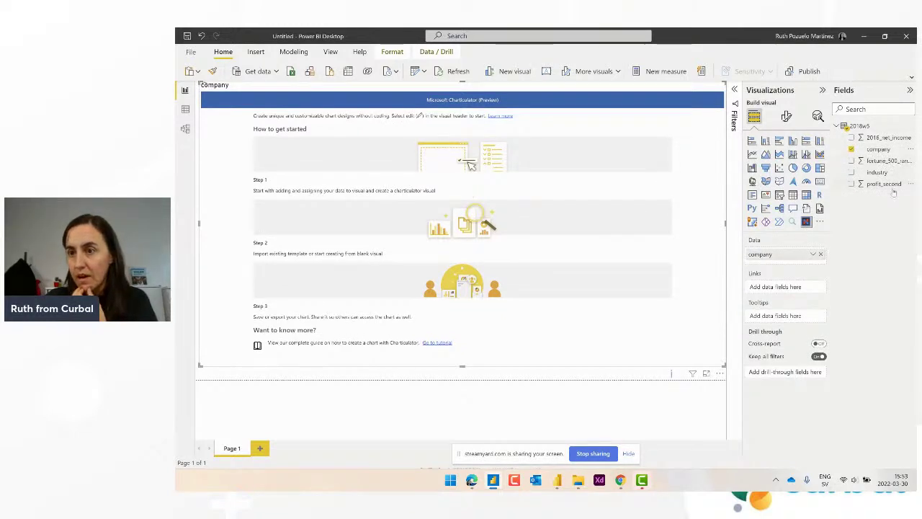
{"action": "left_click_drag", "start_coordinate": [891, 137], "coordinate": [788, 265]}
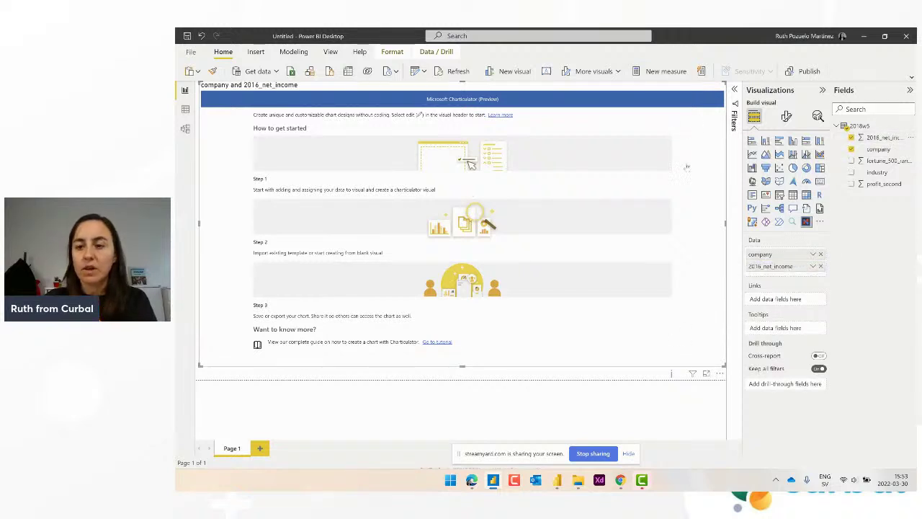
- Open the Charticulator visual for editing with a new blank chart and collapse the visualization options for more room
{"action": "left_click", "coordinate": [719, 374]}
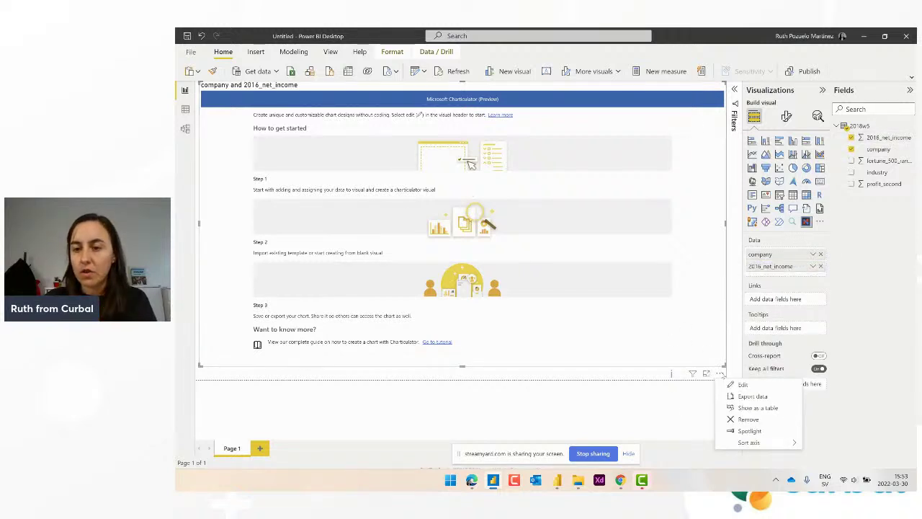
{"action": "left_click", "coordinate": [743, 384]}
{"action": "left_click", "coordinate": [292, 198]}
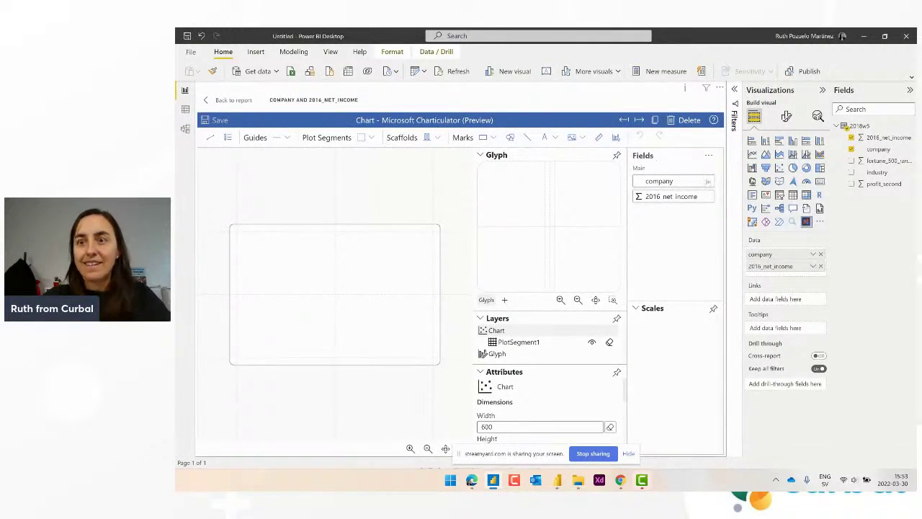
{"action": "left_click", "coordinate": [822, 90]}
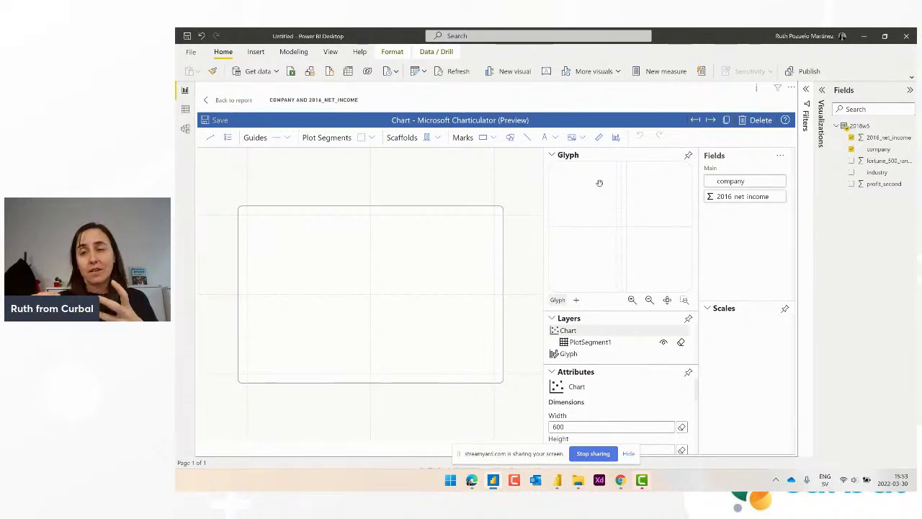
- Check the reference chart in the browser, return to Power BI and add a rectangle mark to the glyph
{"action": "left_click", "coordinate": [471, 479]}
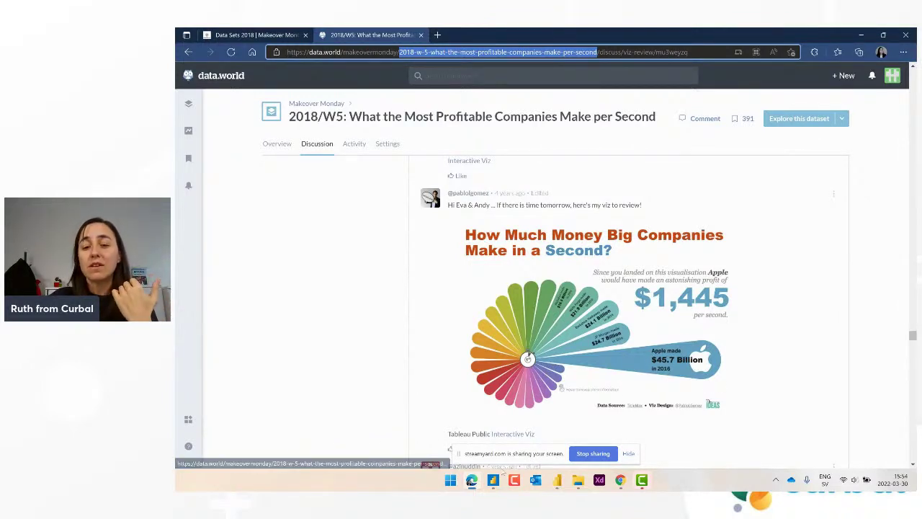
{"action": "left_click", "coordinate": [493, 480]}
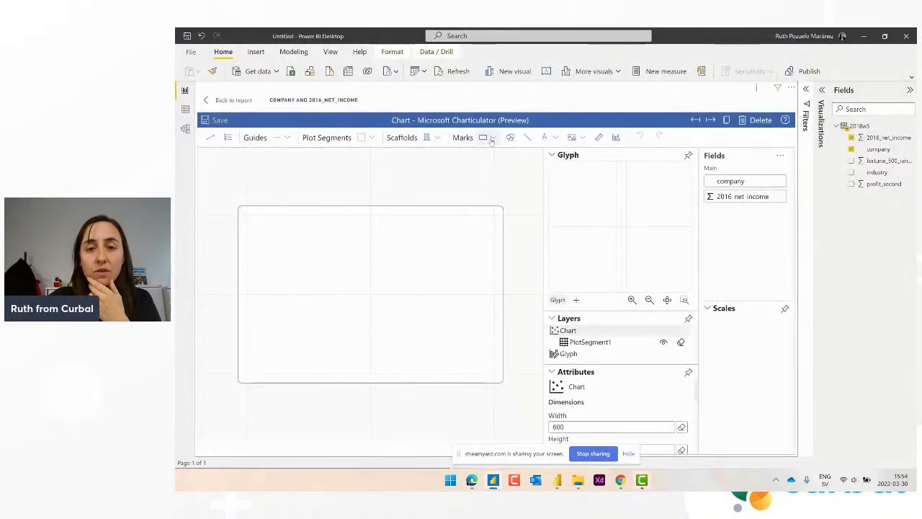
{"action": "left_click_drag", "start_coordinate": [484, 138], "coordinate": [633, 226]}
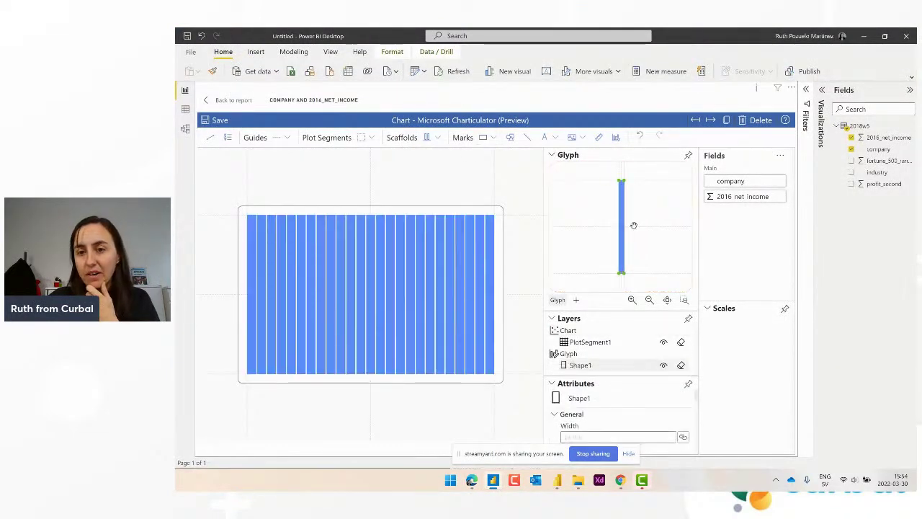
{"action": "left_click", "coordinate": [551, 155]}
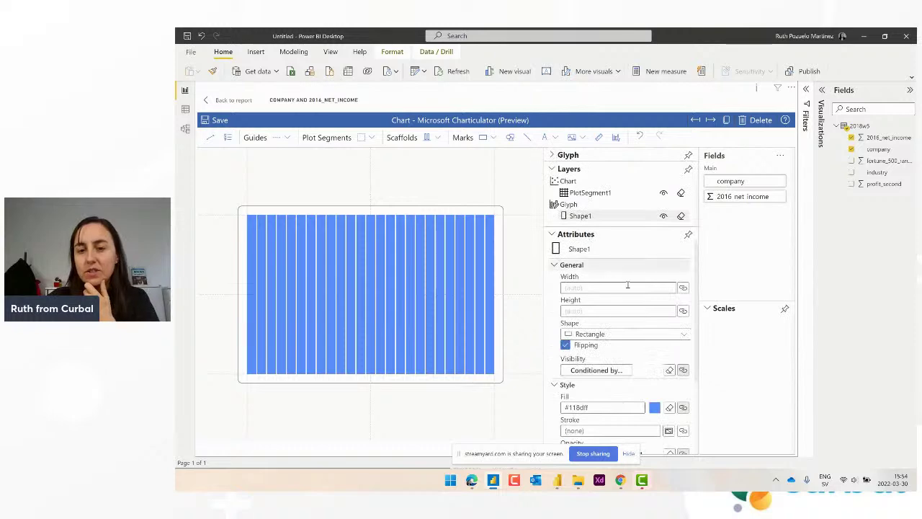
- Change the mark's shape to Ellipse and bind its height to 2016_net_income
{"action": "left_click", "coordinate": [639, 337]}
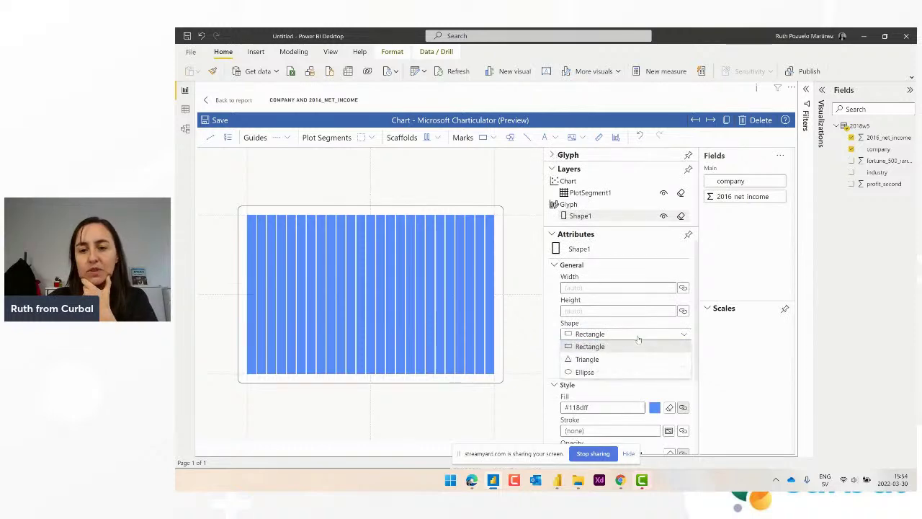
{"action": "key", "text": "Escape"}
{"action": "left_click", "coordinate": [604, 372]}
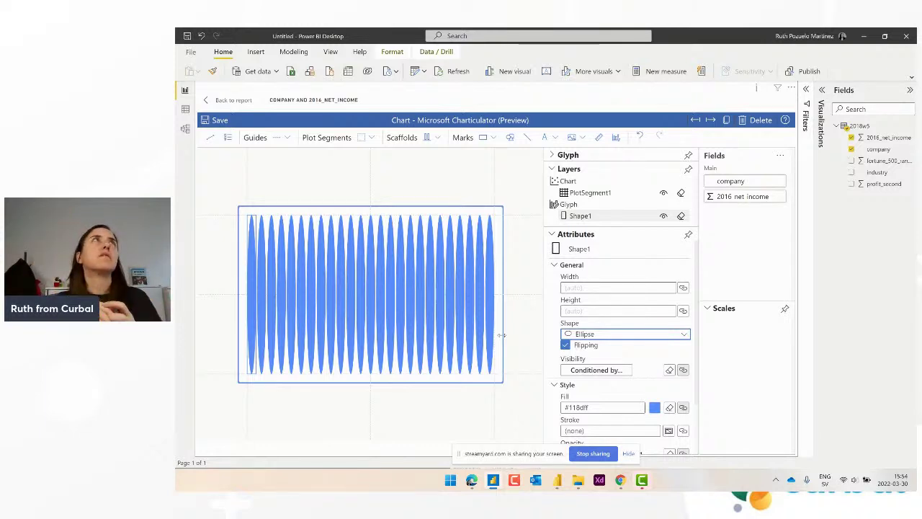
{"action": "left_click_drag", "start_coordinate": [744, 192], "coordinate": [594, 310]}
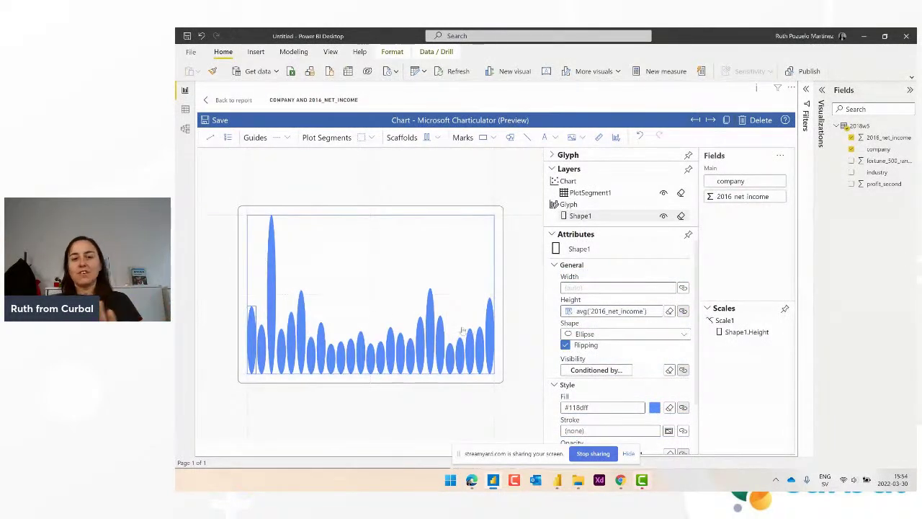
{"action": "scroll", "coordinate": [624, 341], "scroll_direction": "down", "scroll_amount": 2}
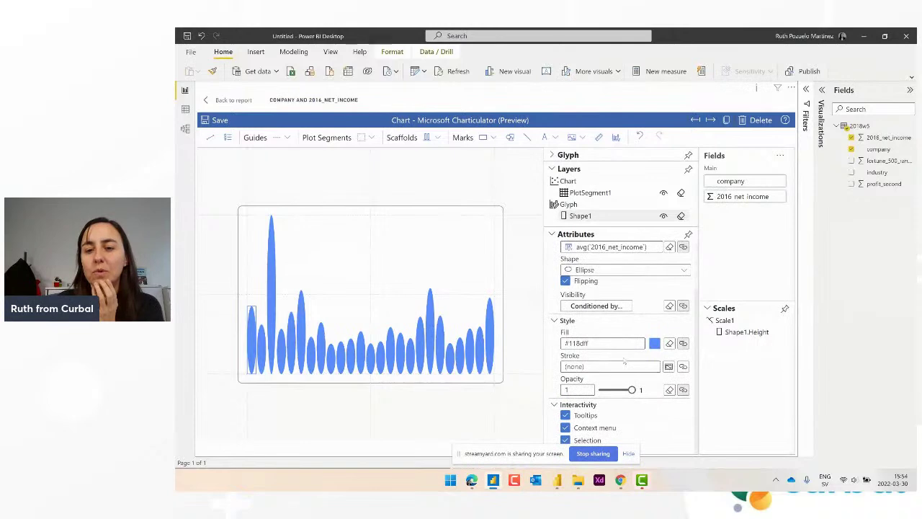
- Sort the ellipses in the plot segment by 2016_net_income, from largest to smallest
{"action": "scroll", "coordinate": [625, 360], "scroll_direction": "up", "scroll_amount": 2}
{"action": "scroll", "coordinate": [632, 361], "scroll_direction": "down", "scroll_amount": 2}
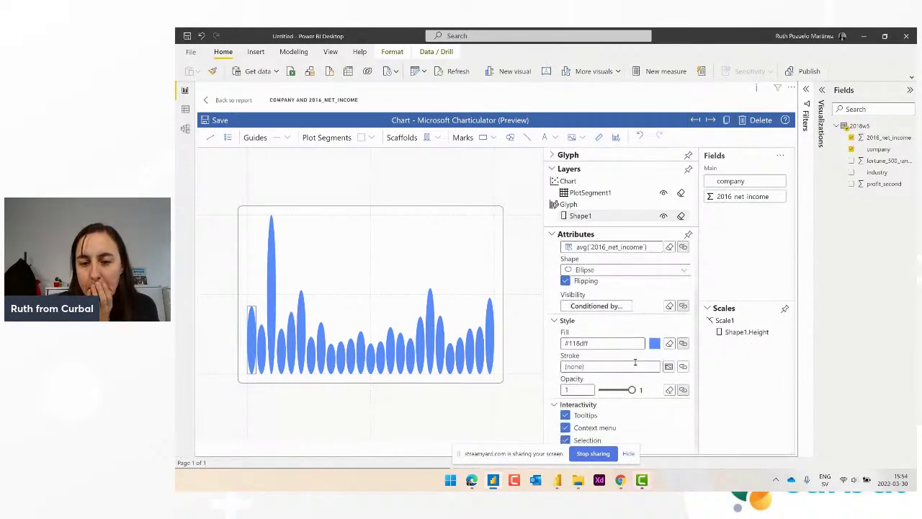
{"action": "left_click", "coordinate": [437, 229]}
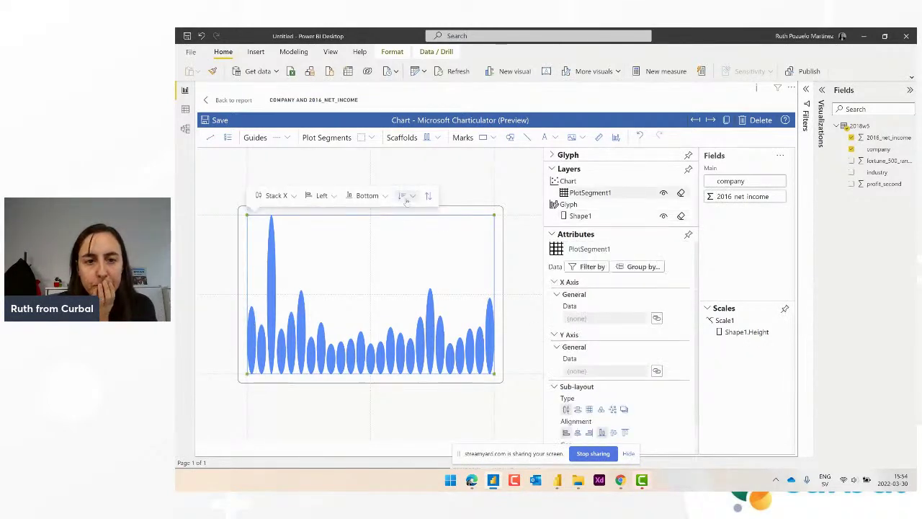
{"action": "left_click", "coordinate": [428, 196]}
{"action": "left_click", "coordinate": [406, 196]}
{"action": "left_click", "coordinate": [419, 241]}
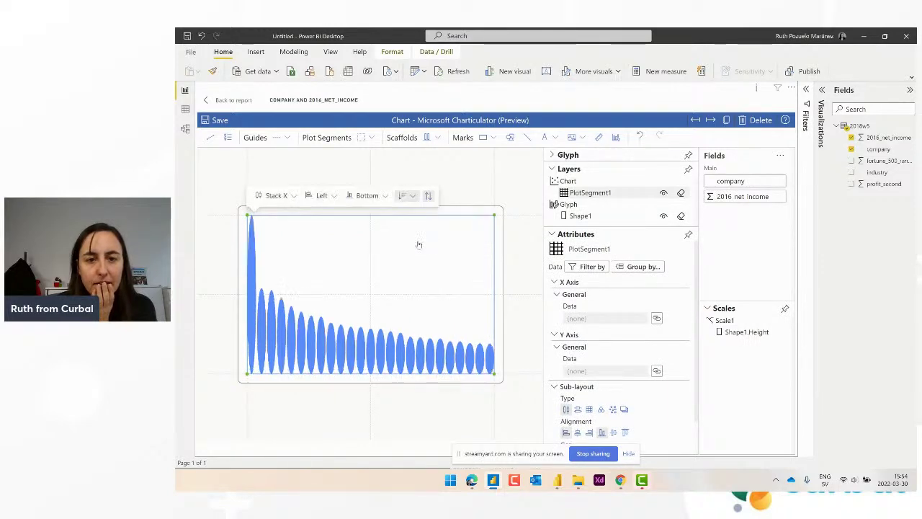
{"action": "left_click", "coordinate": [459, 189]}
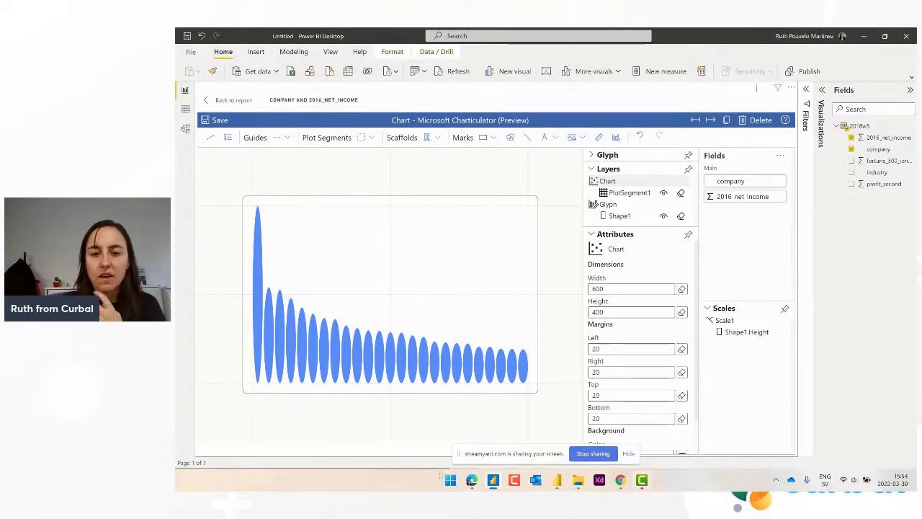
- Check the reference chart in the browser, return to Power BI and apply a Polar scaffold to the plot segment
{"action": "left_click", "coordinate": [471, 481]}
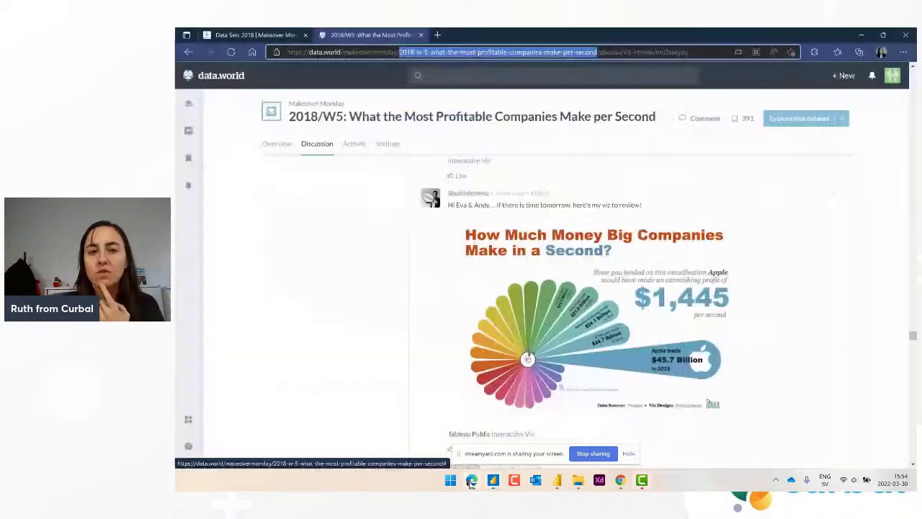
{"action": "left_click", "coordinate": [497, 482]}
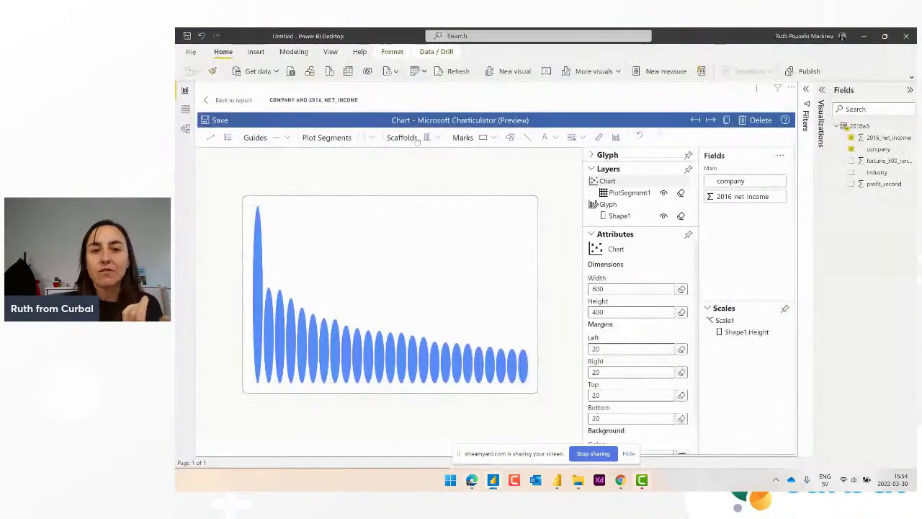
{"action": "left_click", "coordinate": [437, 137]}
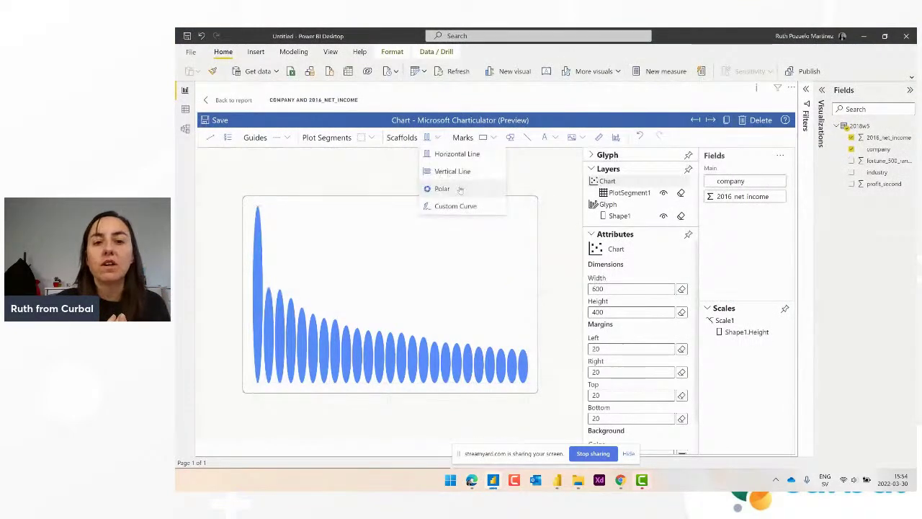
{"action": "left_click", "coordinate": [439, 187]}
{"action": "left_click_drag", "start_coordinate": [427, 137], "coordinate": [423, 307]}
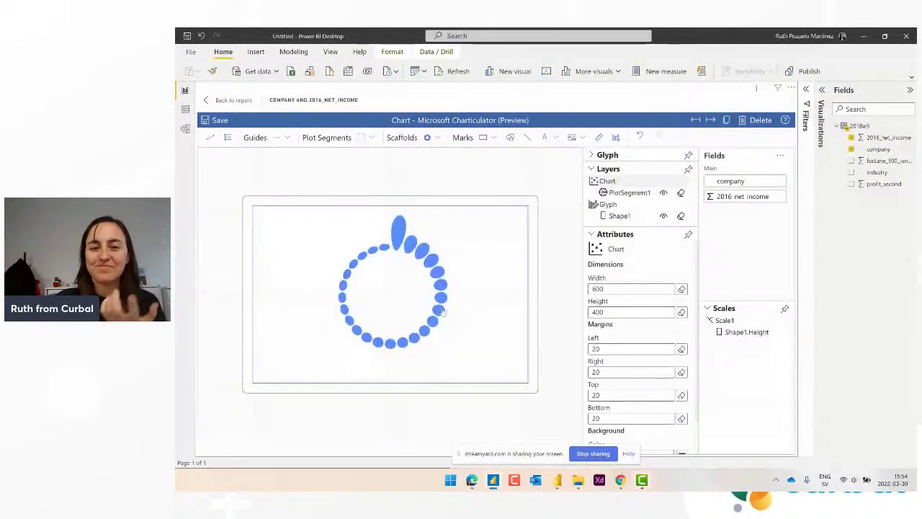
- Reduce the polar plot segment's inner radius to 0.14 and reverse the order of the ellipses
{"action": "left_click", "coordinate": [404, 266]}
{"action": "left_click_drag", "start_coordinate": [400, 270], "coordinate": [377, 286]}
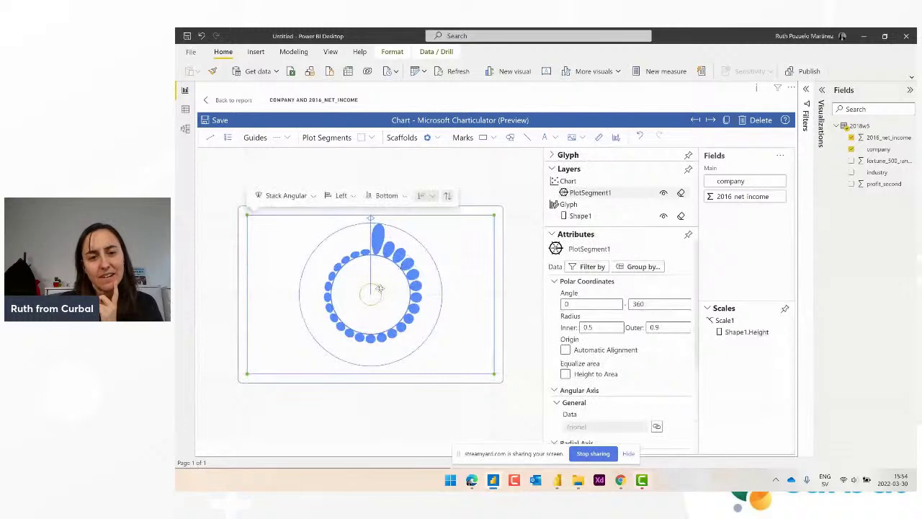
{"action": "left_click", "coordinate": [446, 197]}
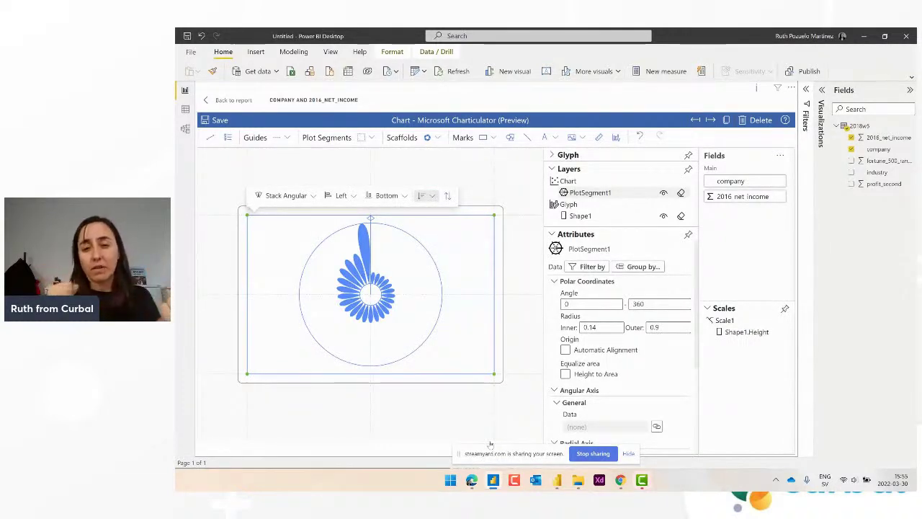
- Compare with the reference chart in the browser, return to Power BI and rotate the polar plot segment to an angle range of 90 to 450
{"action": "left_click", "coordinate": [471, 481]}
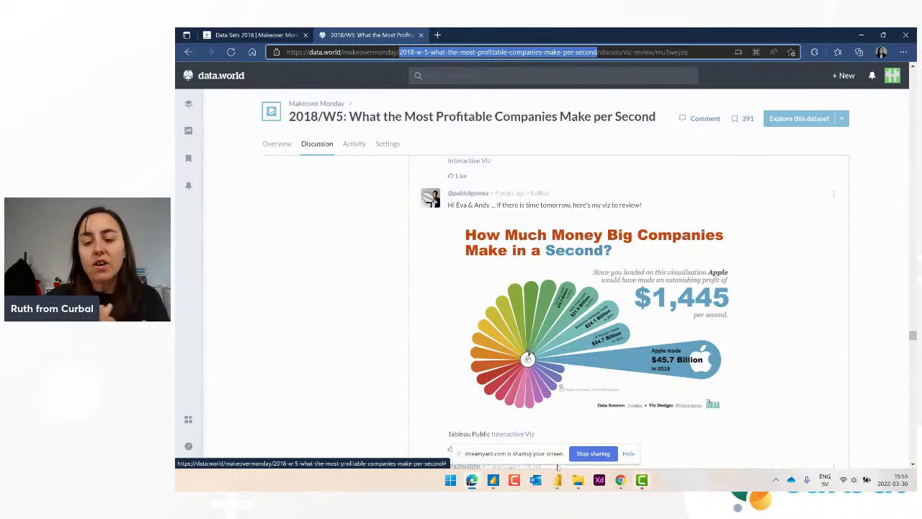
{"action": "left_click", "coordinate": [492, 481]}
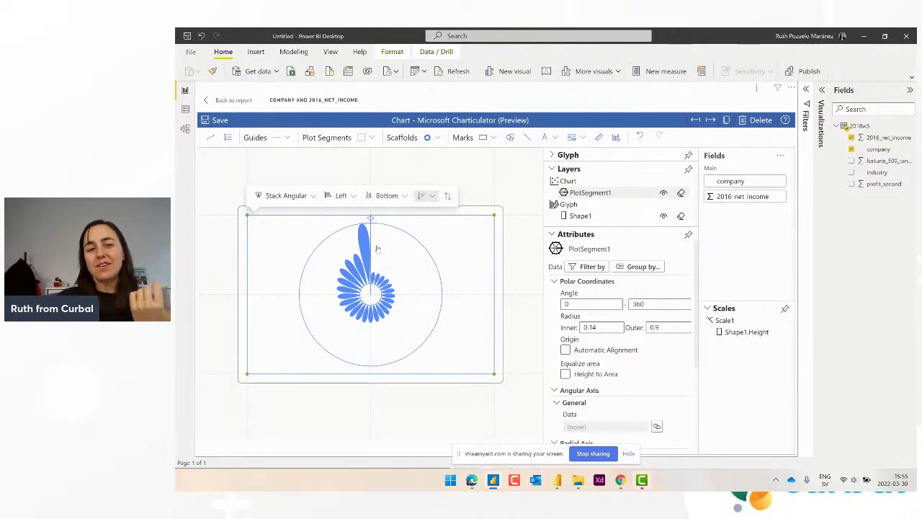
{"action": "left_click", "coordinate": [471, 480]}
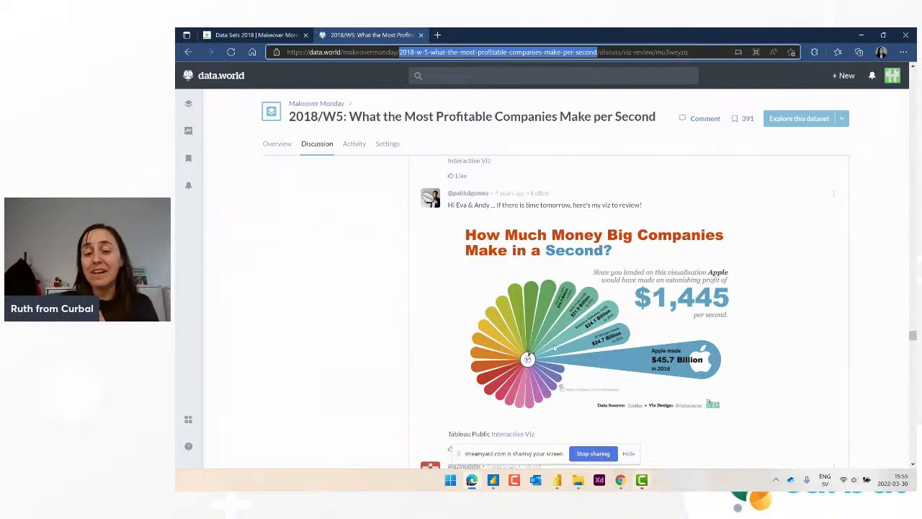
{"action": "left_click", "coordinate": [493, 479]}
{"action": "left_click_drag", "start_coordinate": [372, 218], "coordinate": [452, 293]}
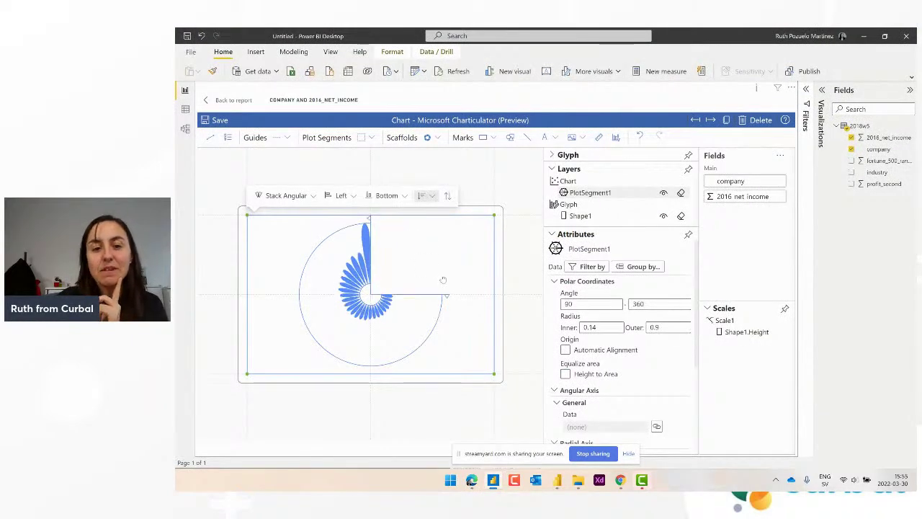
{"action": "left_click_drag", "start_coordinate": [369, 216], "coordinate": [454, 294]}
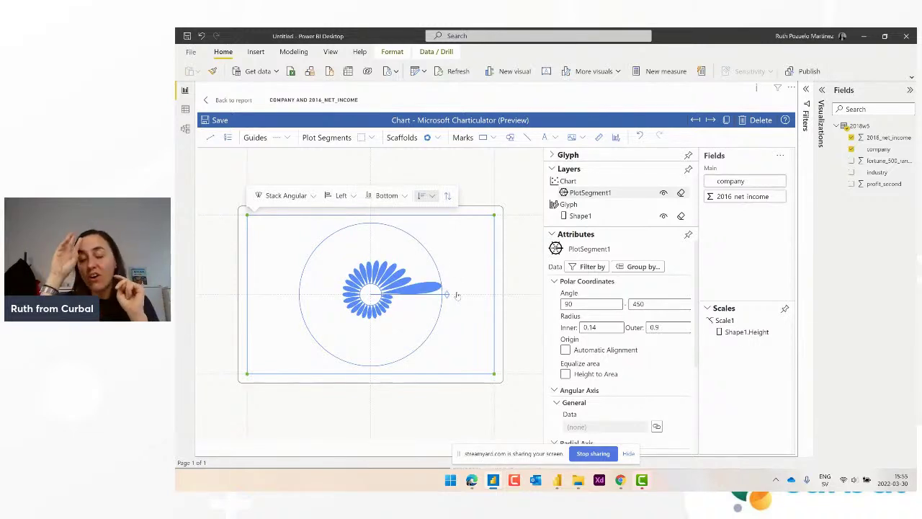
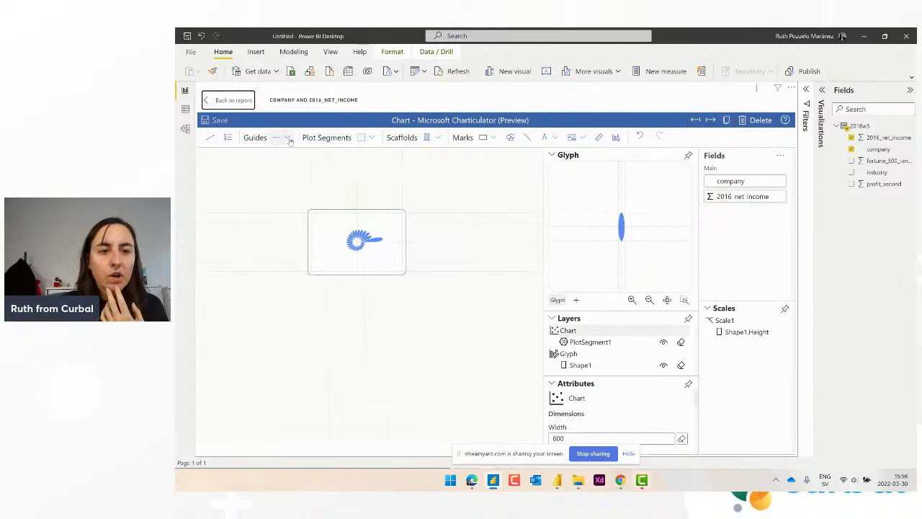
- Add two horizontal Guide Y lines, one above and one below the chart frame
{"action": "left_click", "coordinate": [286, 139]}
{"action": "left_click", "coordinate": [279, 163]}
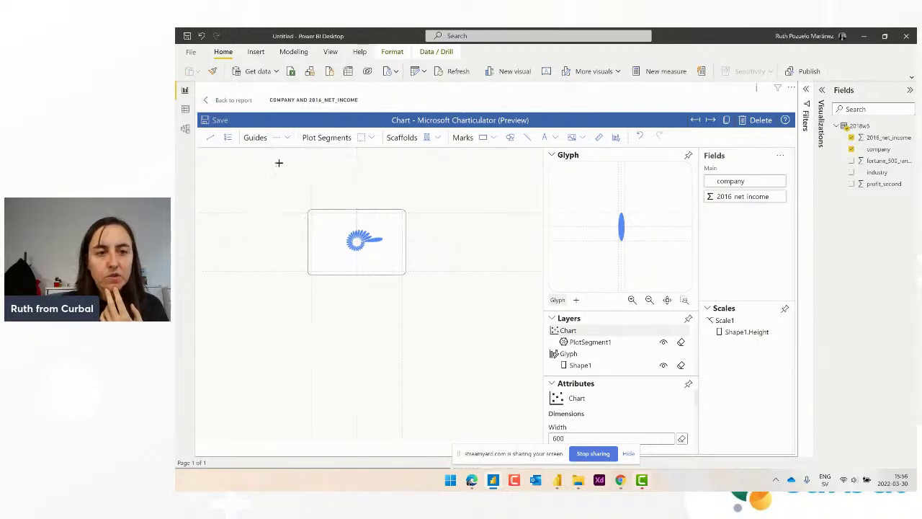
{"action": "left_click", "coordinate": [257, 187]}
{"action": "left_click", "coordinate": [287, 137]}
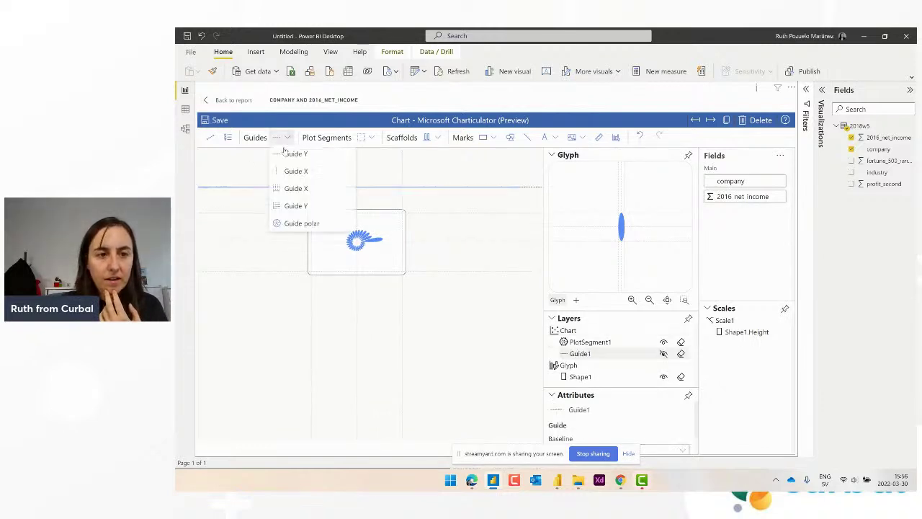
{"action": "left_click", "coordinate": [283, 159]}
{"action": "left_click", "coordinate": [262, 303]}
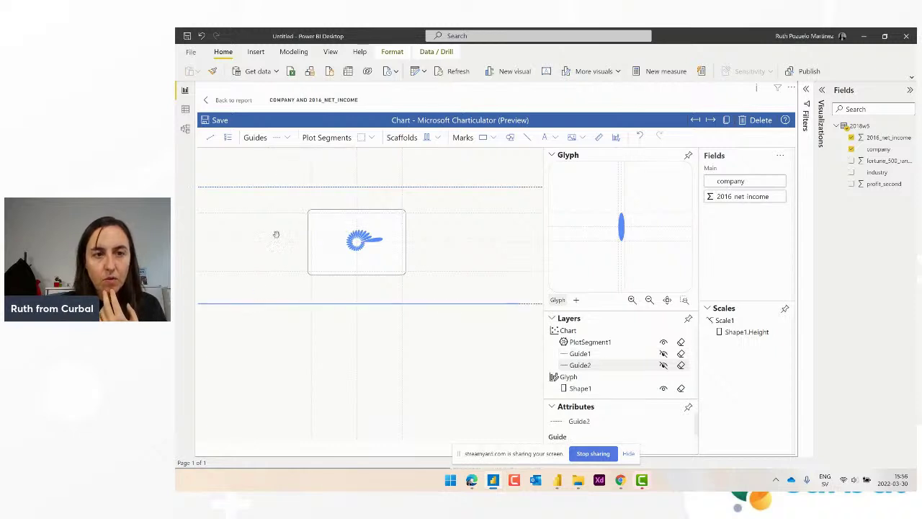
- Add two vertical Guide X lines, one on each side of the chart frame
{"action": "left_click", "coordinate": [287, 138]}
{"action": "left_click", "coordinate": [278, 169]}
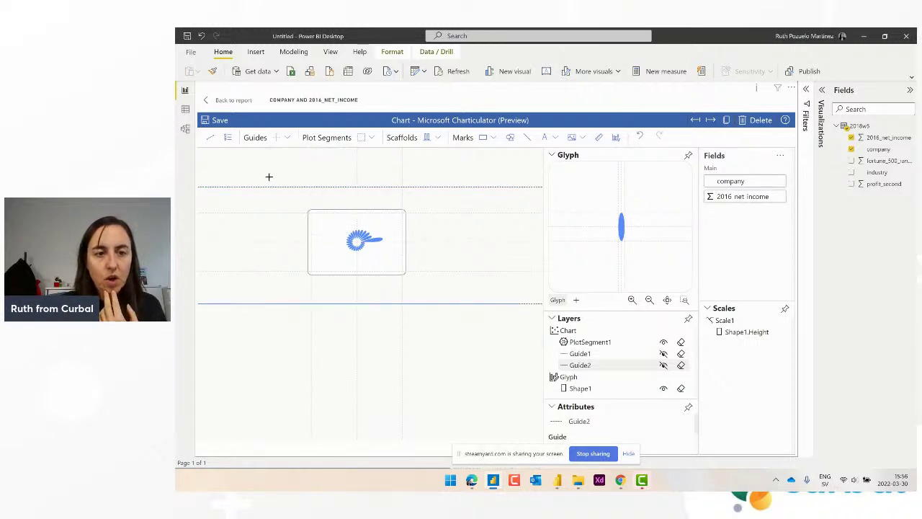
{"action": "left_click", "coordinate": [269, 177]}
{"action": "left_click", "coordinate": [286, 138]}
{"action": "left_click", "coordinate": [283, 170]}
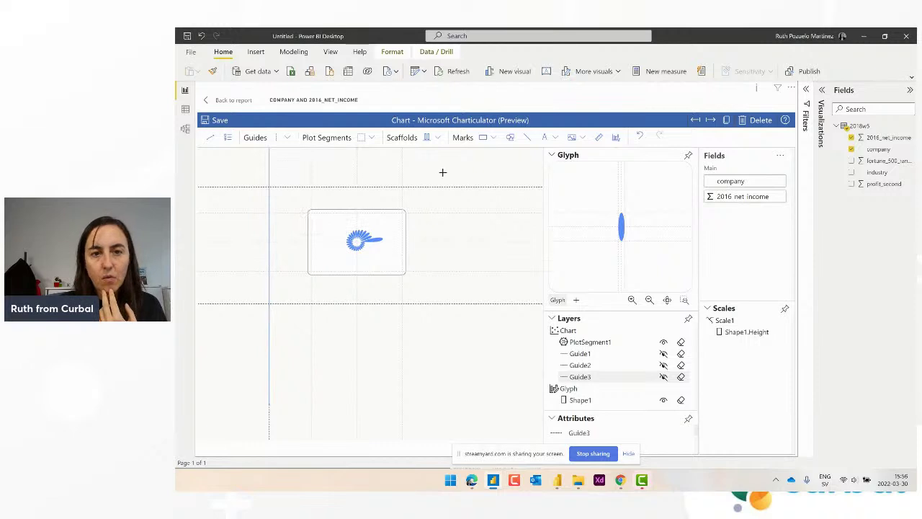
{"action": "left_click", "coordinate": [447, 176]}
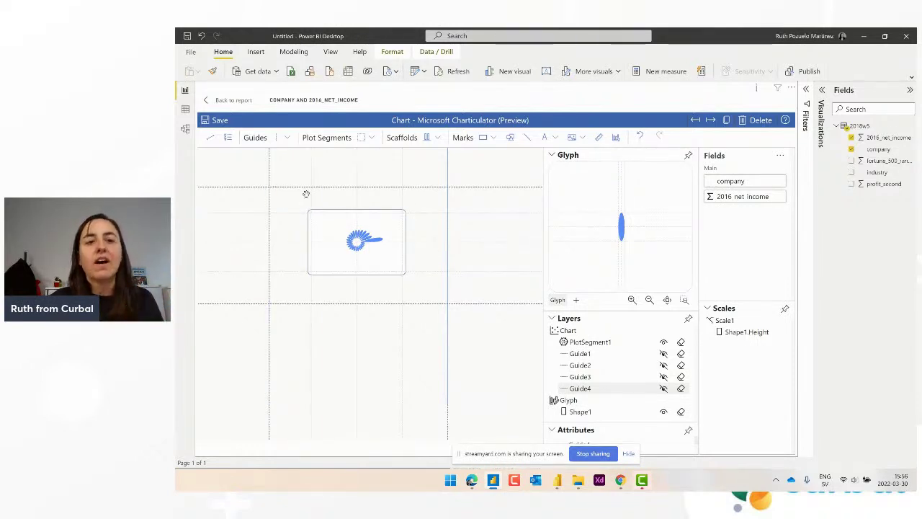
- Enlarge the polar plot segment by snapping its corners to the four guides around the chart frame
{"action": "left_click", "coordinate": [325, 227]}
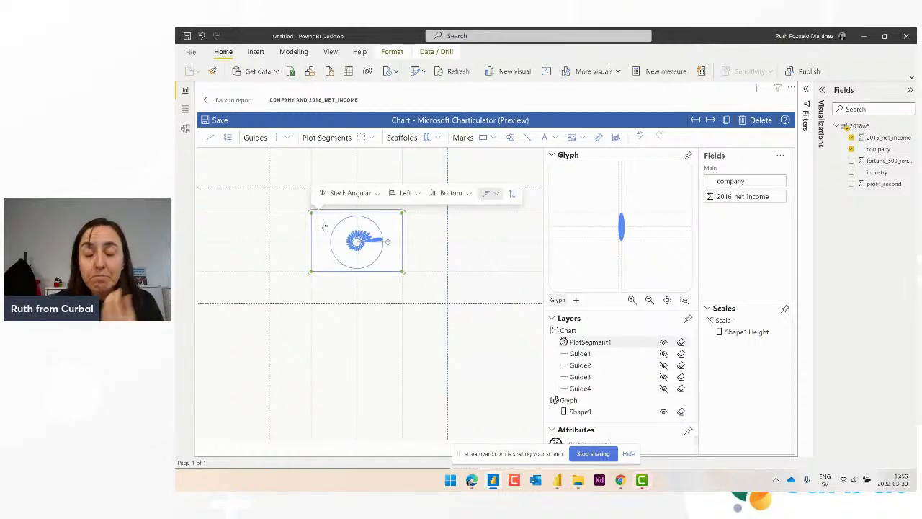
{"action": "left_click_drag", "start_coordinate": [310, 211], "coordinate": [270, 186]}
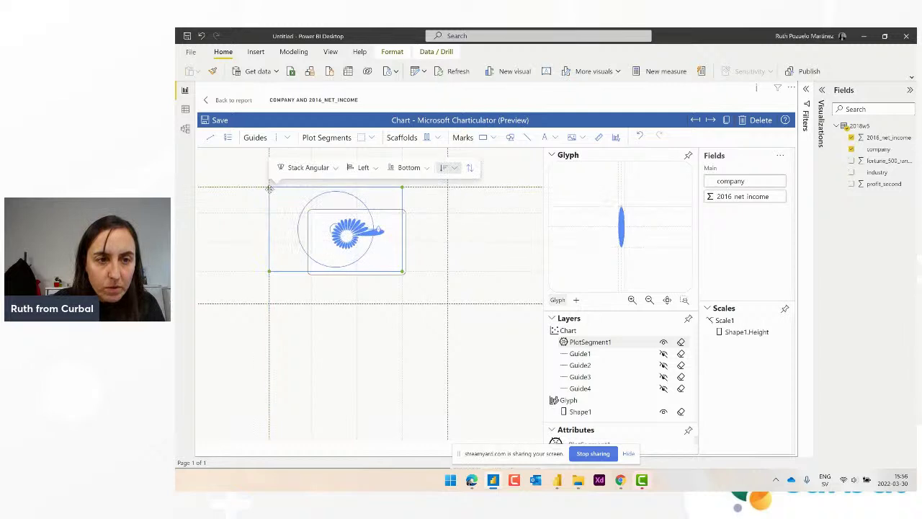
{"action": "left_click_drag", "start_coordinate": [267, 270], "coordinate": [268, 304]}
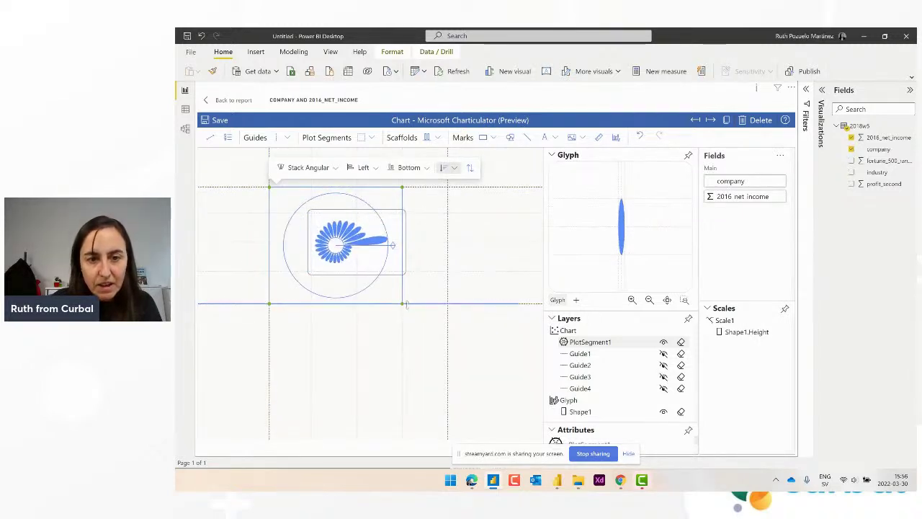
{"action": "left_click_drag", "start_coordinate": [402, 303], "coordinate": [447, 303]}
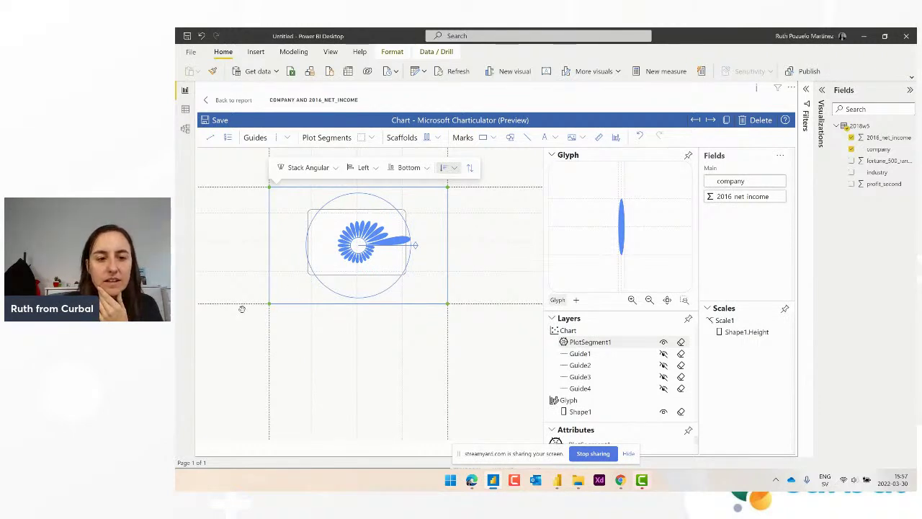
- Reposition the four guides so the enlarged radial shape fits inside the chart frame, keeping the plot segment attached to them
{"action": "left_click_drag", "start_coordinate": [242, 308], "coordinate": [244, 315]}
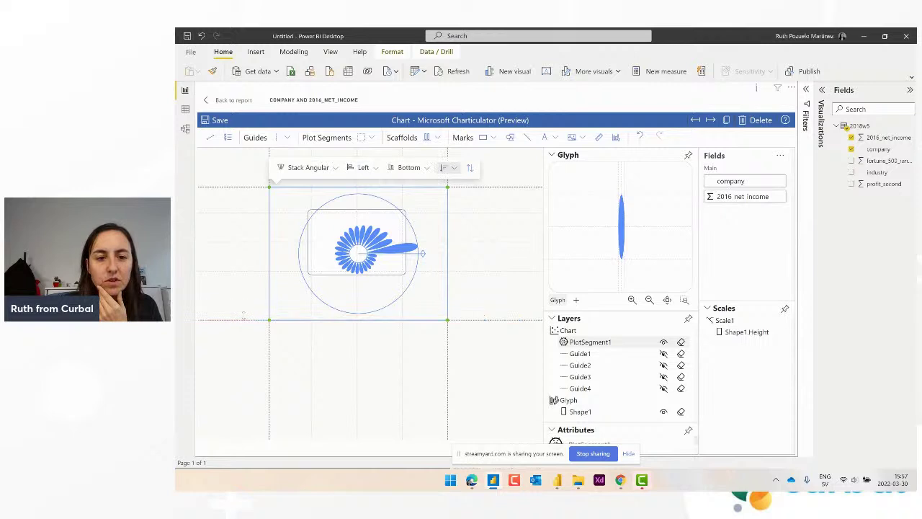
{"action": "left_click_drag", "start_coordinate": [269, 204], "coordinate": [241, 200]}
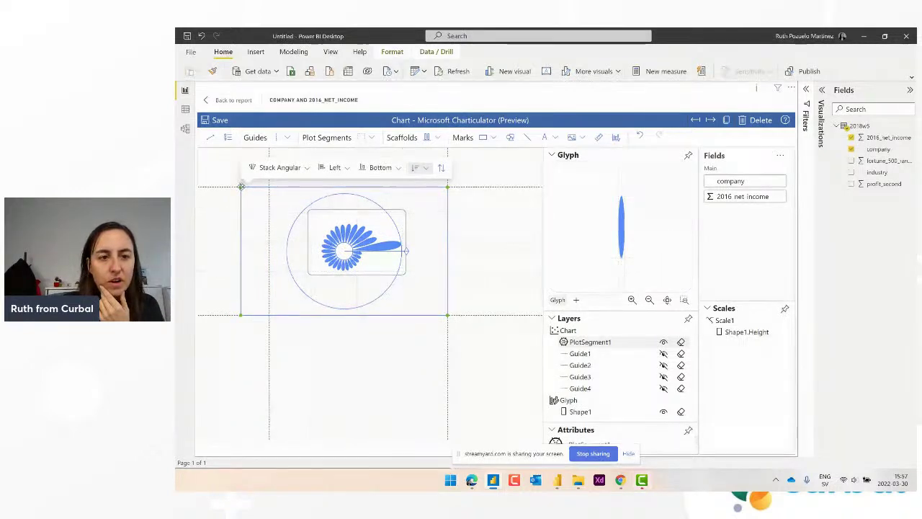
{"action": "left_click_drag", "start_coordinate": [241, 268], "coordinate": [269, 270]}
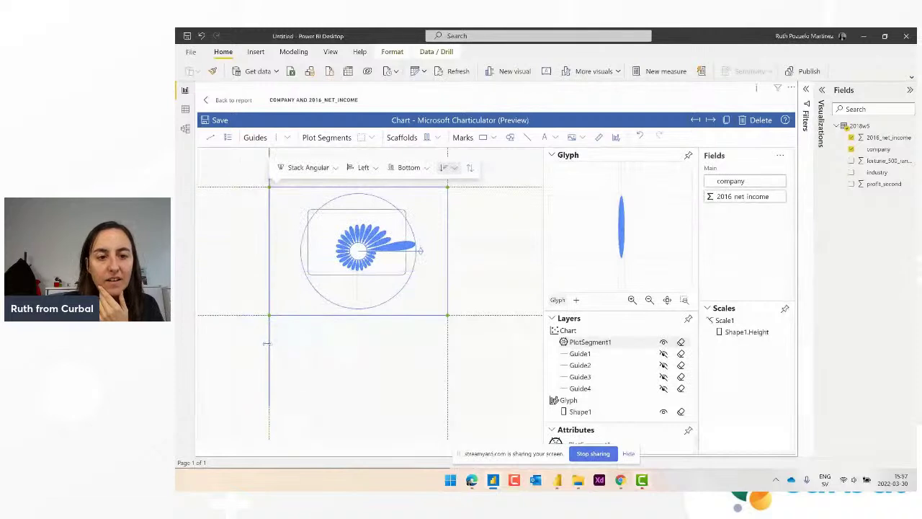
{"action": "left_click_drag", "start_coordinate": [266, 343], "coordinate": [240, 340]}
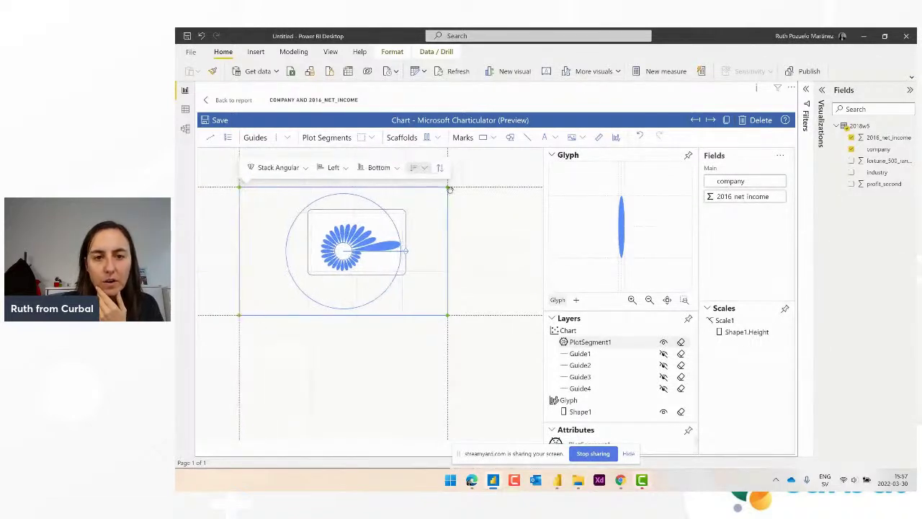
{"action": "left_click_drag", "start_coordinate": [449, 189], "coordinate": [465, 195]}
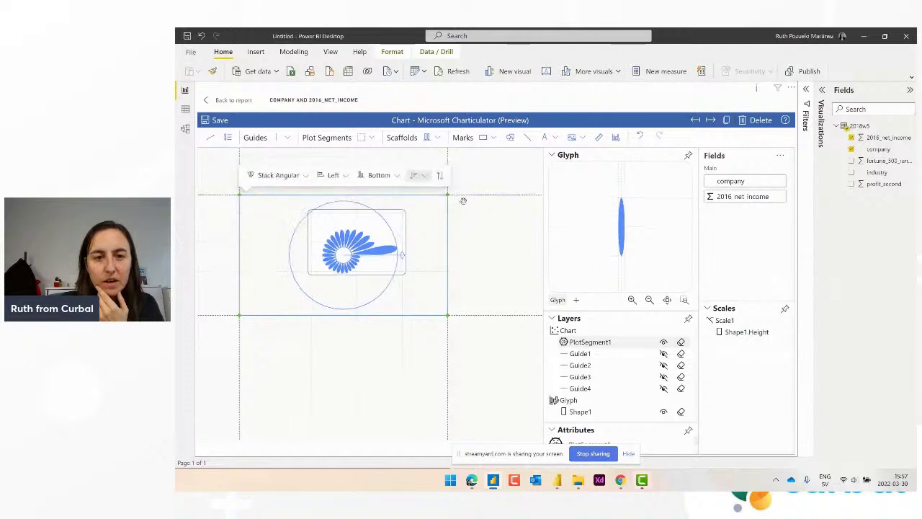
{"action": "mouse_move", "coordinate": [446, 158]}
{"action": "left_mouse_down"}
{"action": "mouse_move", "coordinate": [433, 156]}
{"action": "mouse_move", "coordinate": [440, 157]}
{"action": "left_mouse_up"}
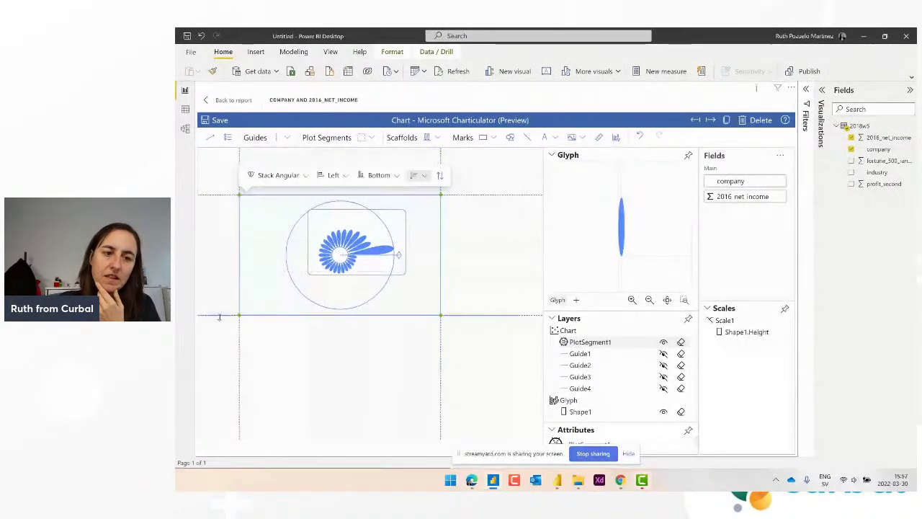
{"action": "left_click_drag", "start_coordinate": [221, 314], "coordinate": [220, 307]}
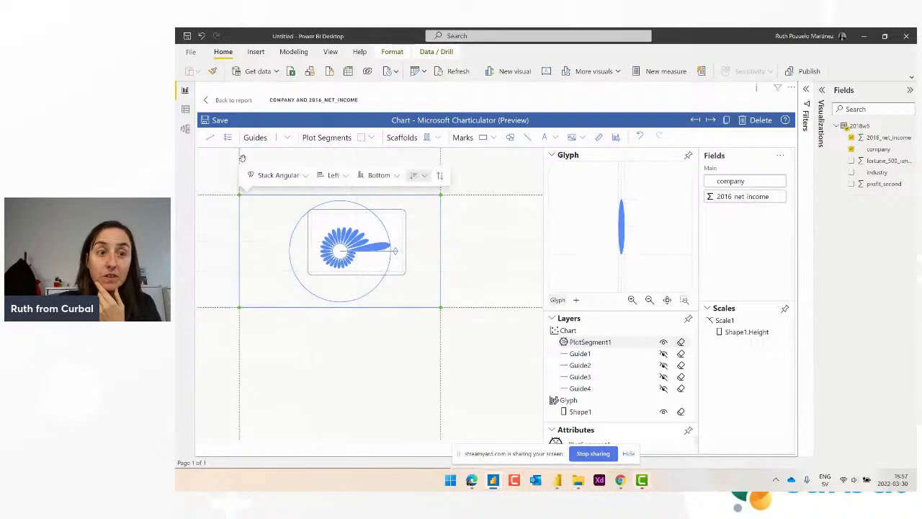
{"action": "left_click_drag", "start_coordinate": [242, 157], "coordinate": [246, 159]}
- Save the Charticulator chart and return to the report
{"action": "left_click", "coordinate": [220, 120]}
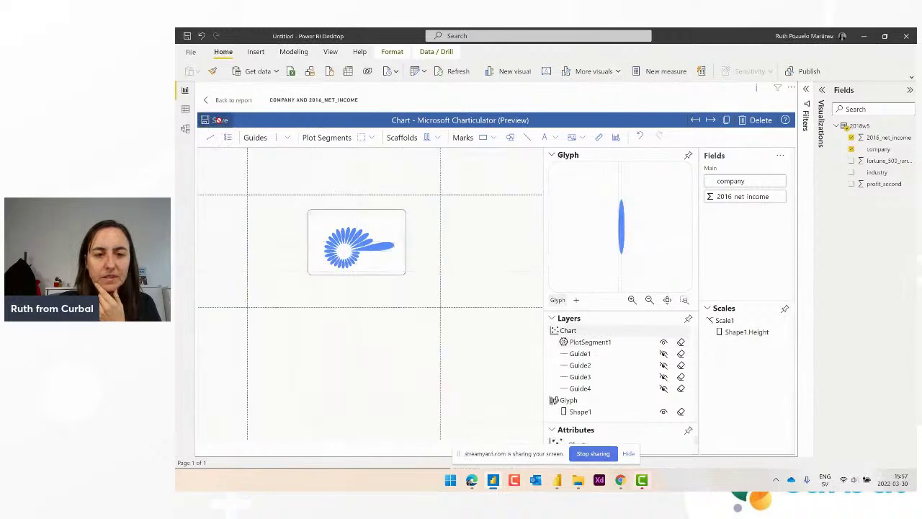
{"action": "left_click", "coordinate": [229, 101]}
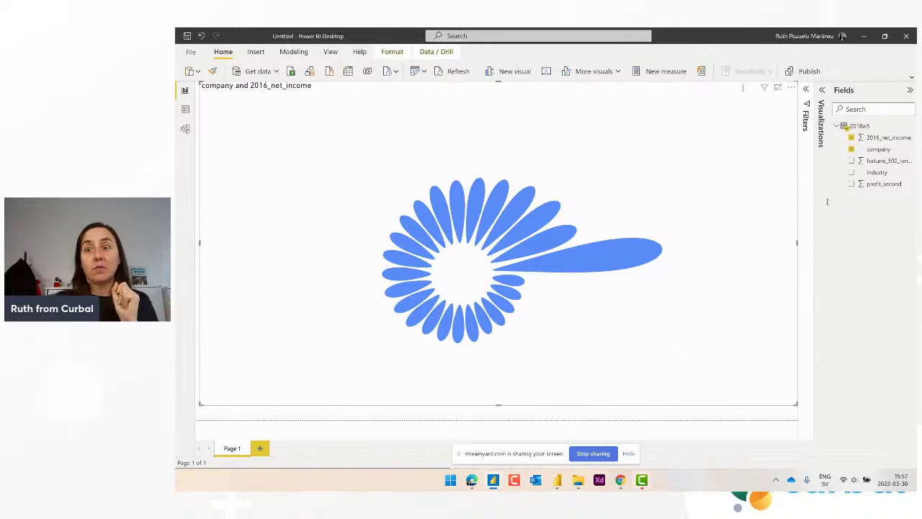
- Open the radial chart for editing in Charticulator and bind the Shape1 ellipse's fill to 2016_net_income
{"action": "left_click", "coordinate": [791, 87]}
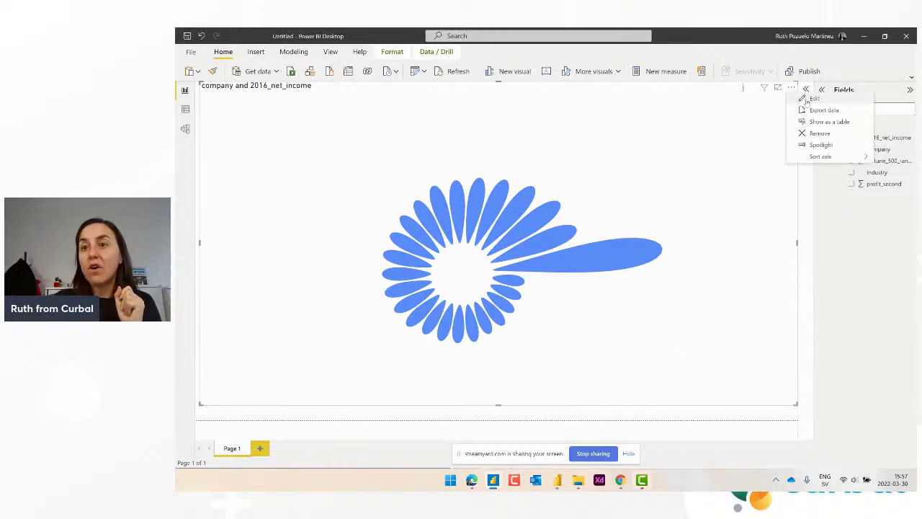
{"action": "left_click", "coordinate": [806, 101]}
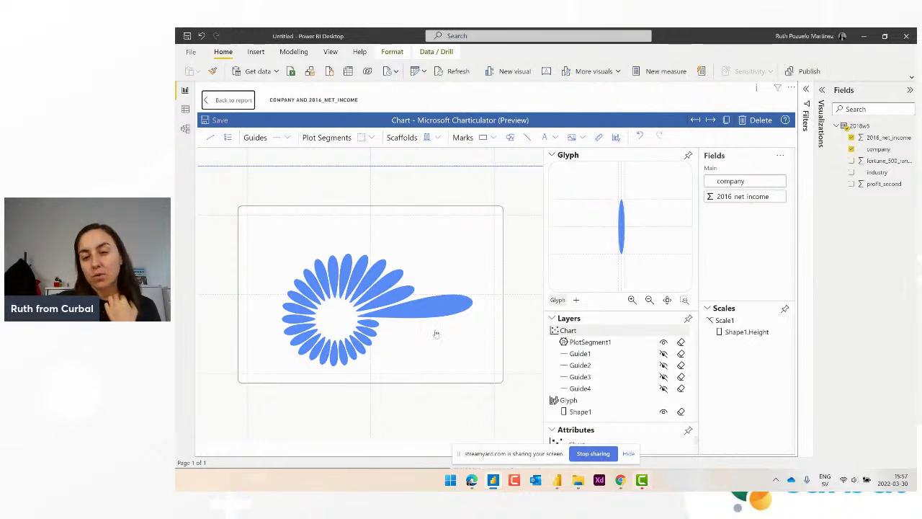
{"action": "left_click", "coordinate": [559, 158]}
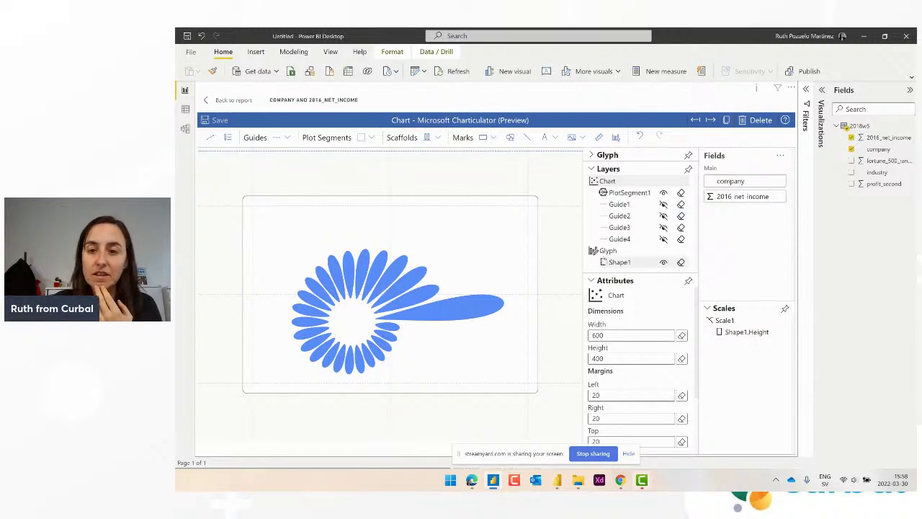
{"action": "left_click", "coordinate": [620, 262]}
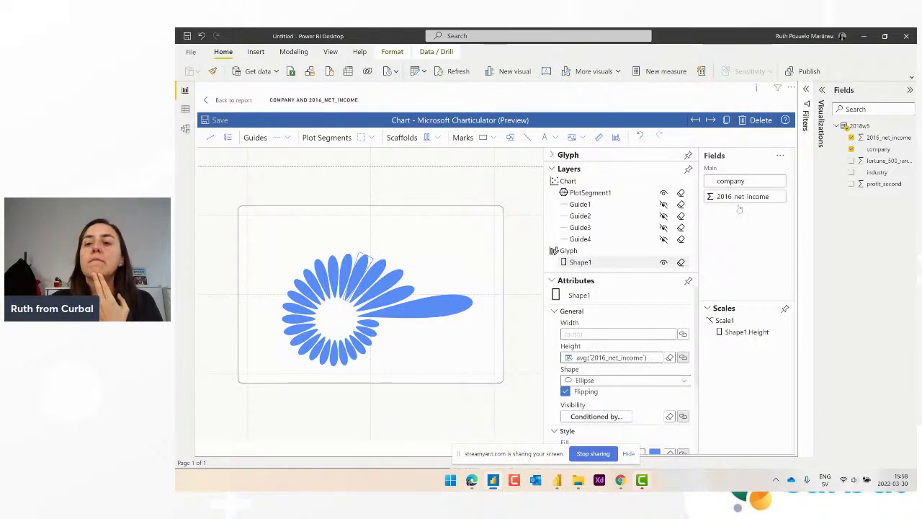
{"action": "left_click_drag", "start_coordinate": [744, 197], "coordinate": [607, 409]}
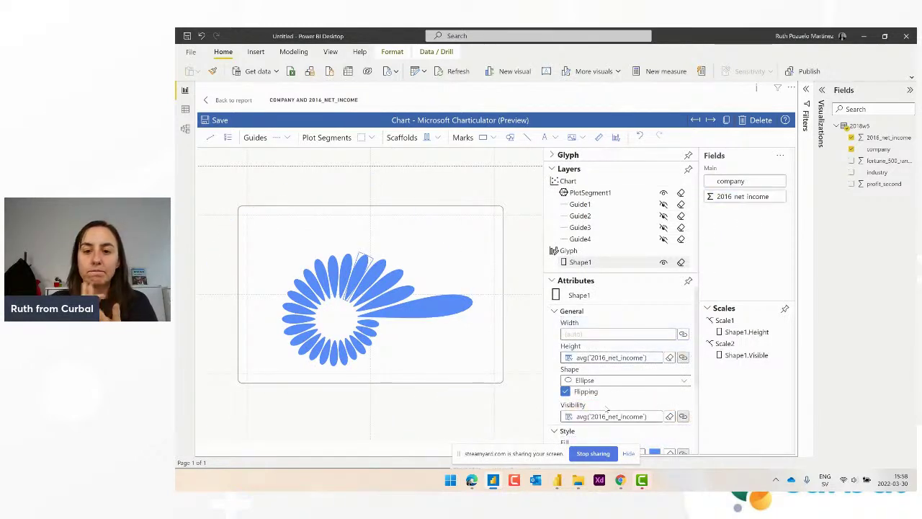
{"action": "left_click", "coordinate": [669, 416]}
{"action": "scroll", "coordinate": [646, 395], "scroll_direction": "down", "scroll_amount": 2}
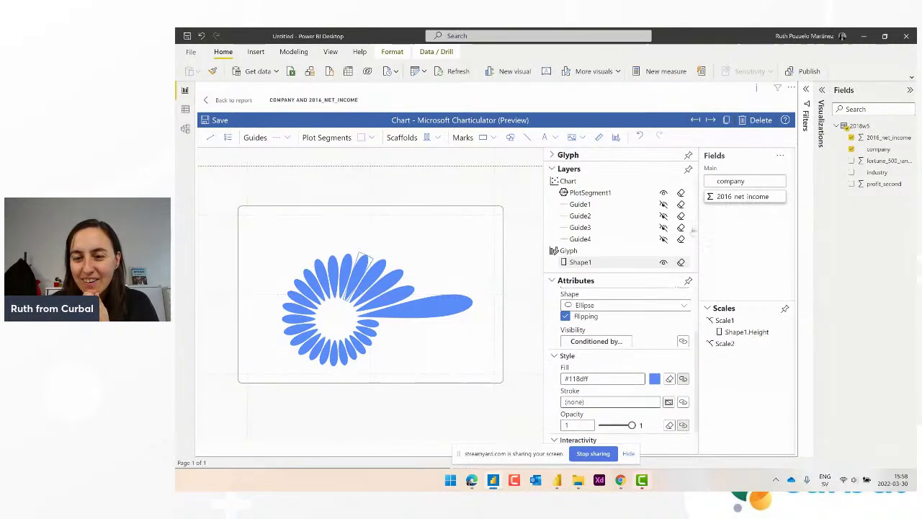
{"action": "left_click_drag", "start_coordinate": [742, 196], "coordinate": [594, 374]}
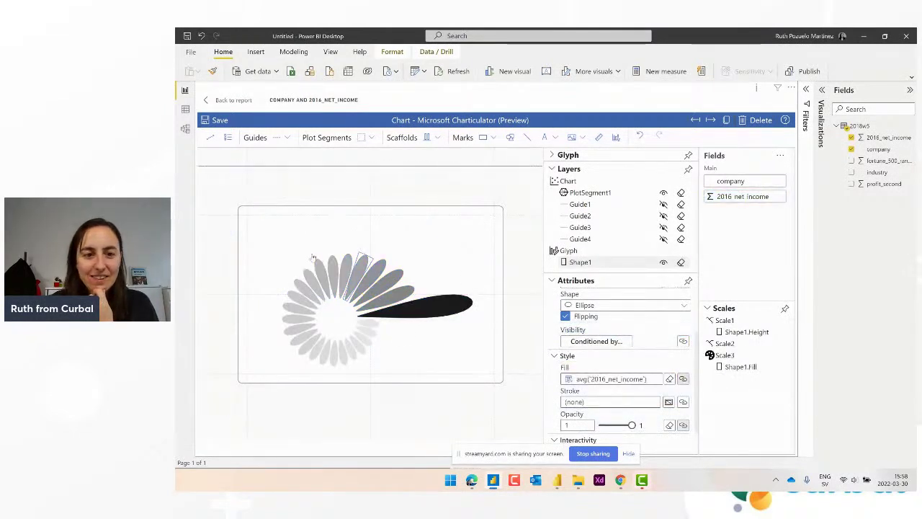
- Apply the Spectral gradient palette to the ellipse's fill colour scale
{"action": "left_click", "coordinate": [683, 379]}
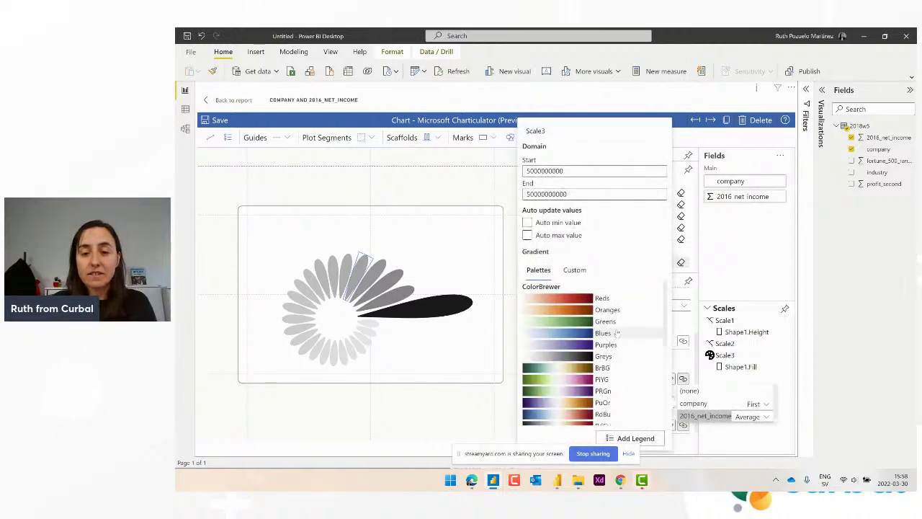
{"action": "scroll", "coordinate": [617, 334], "scroll_direction": "down", "scroll_amount": 2}
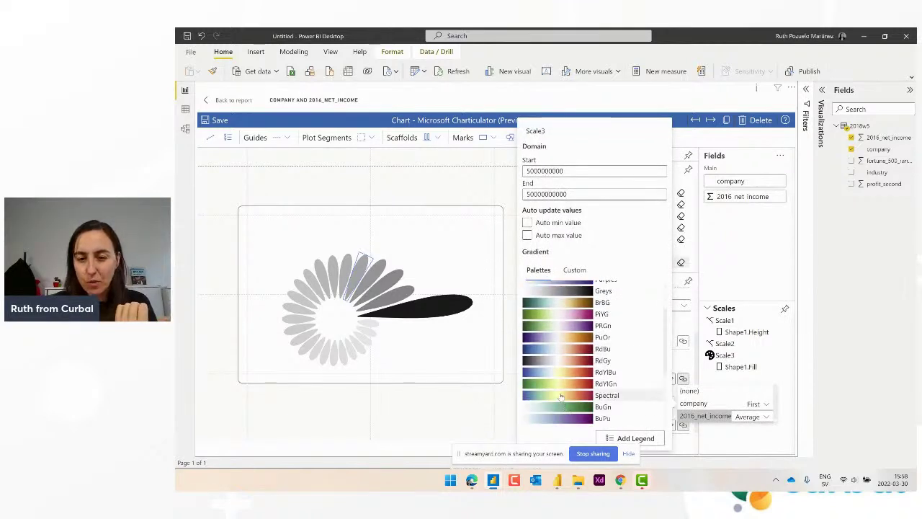
{"action": "left_click", "coordinate": [560, 395]}
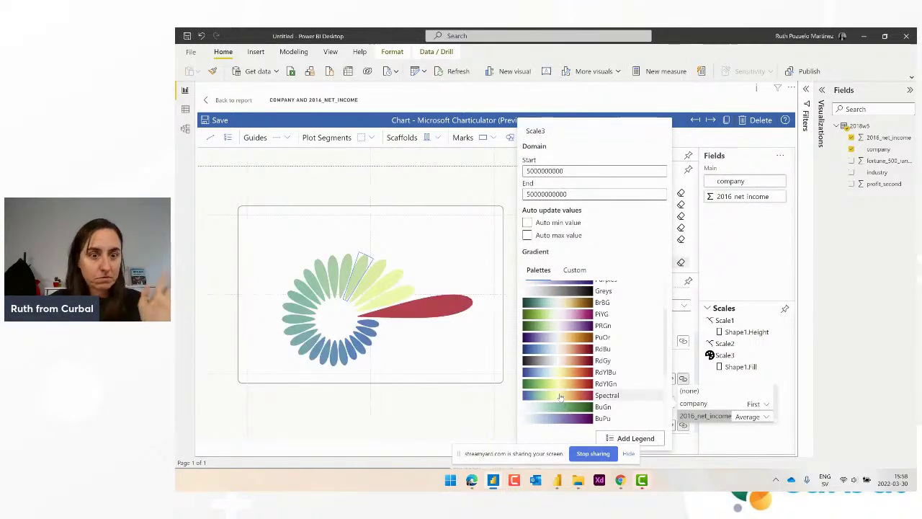
{"action": "left_click", "coordinate": [442, 355]}
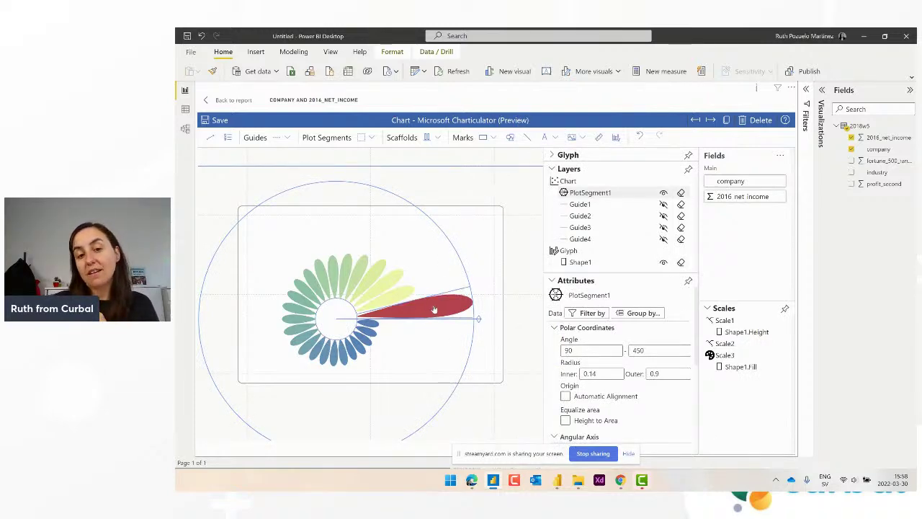
- Expand the glyph editor and select the light-green petal so its ellipse is shown there for editing
{"action": "left_click", "coordinate": [552, 168]}
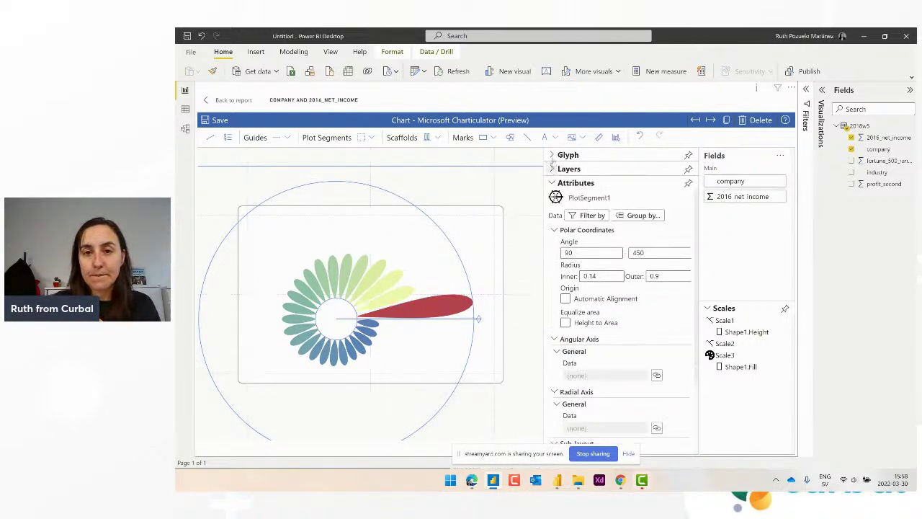
{"action": "left_click", "coordinate": [551, 155]}
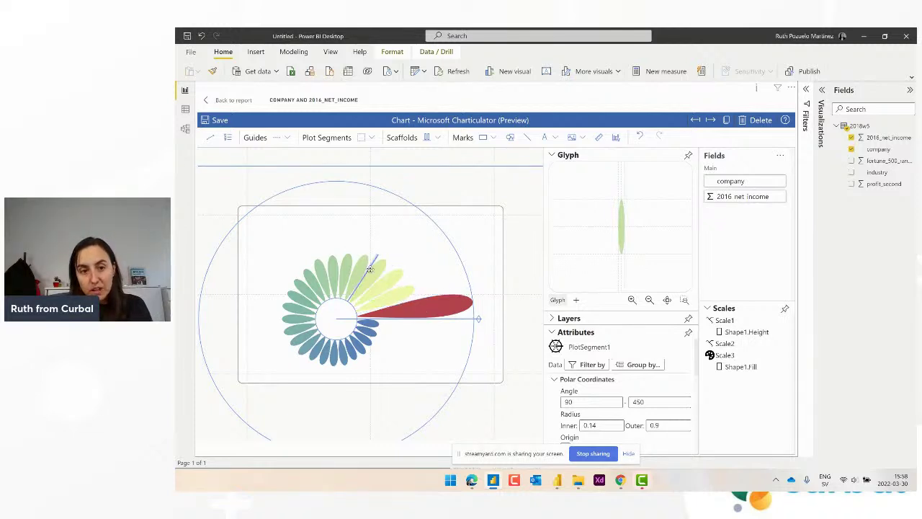
{"action": "left_click", "coordinate": [623, 227]}
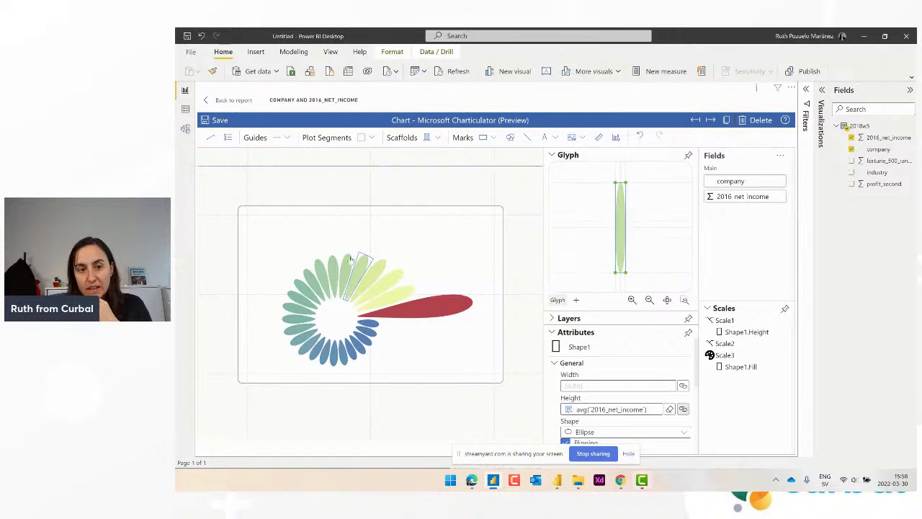
{"action": "left_click", "coordinate": [448, 310]}
{"action": "left_click", "coordinate": [447, 310]}
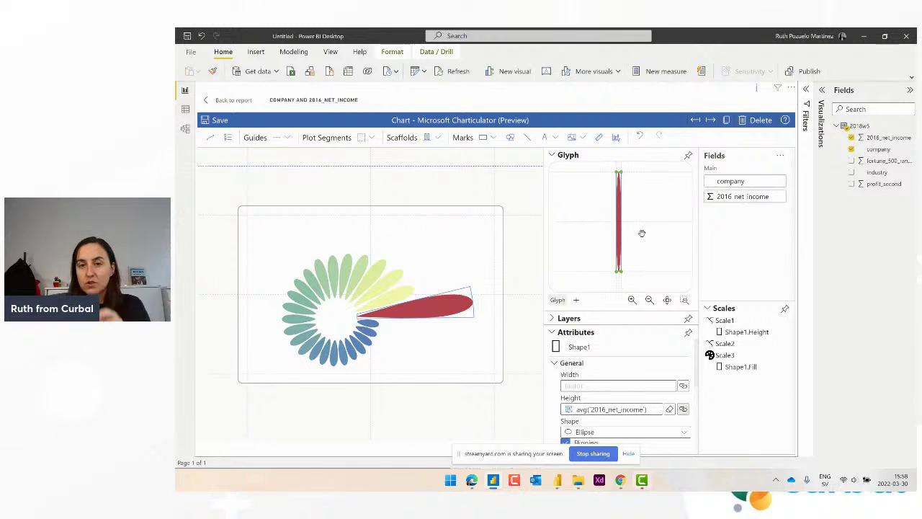
{"action": "left_click", "coordinate": [358, 273]}
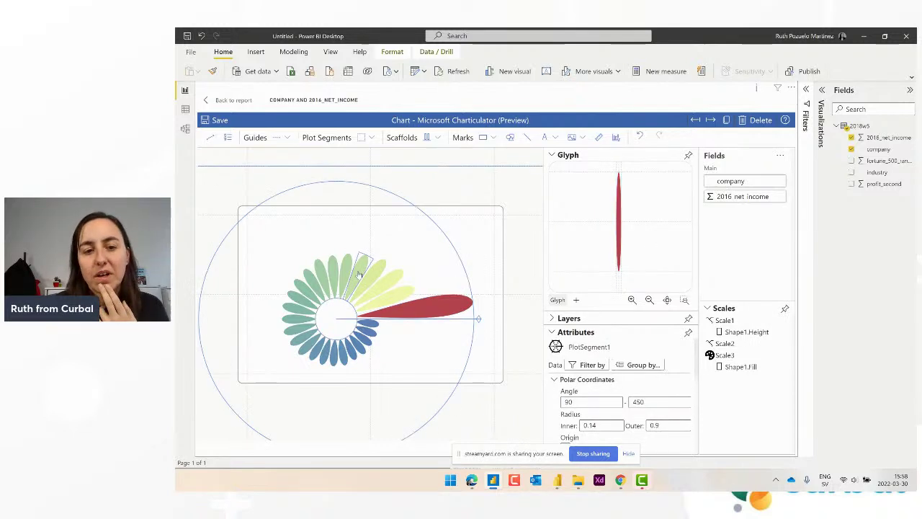
{"action": "left_click", "coordinate": [360, 275]}
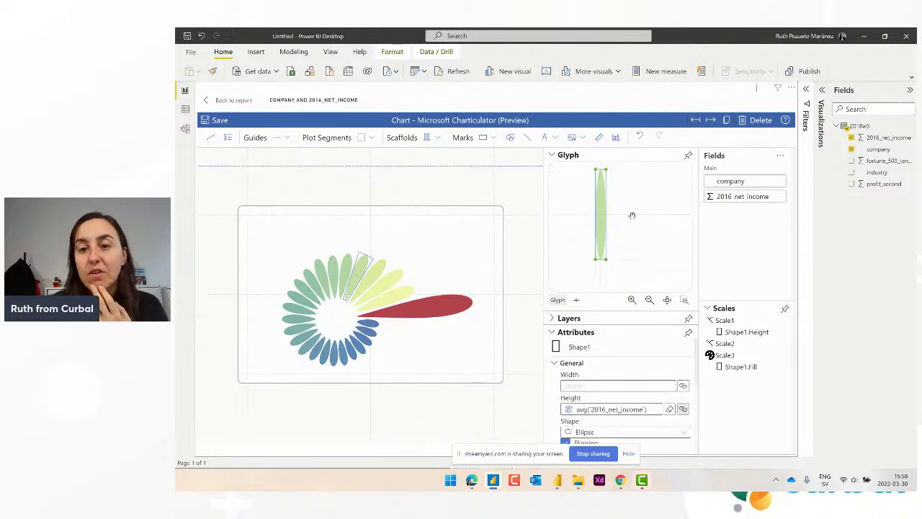
- Add a vertical text mark anchored to the petal's outer end, bind its text to company, and save the chart back to the report
{"action": "left_click_drag", "start_coordinate": [544, 137], "coordinate": [614, 225]}
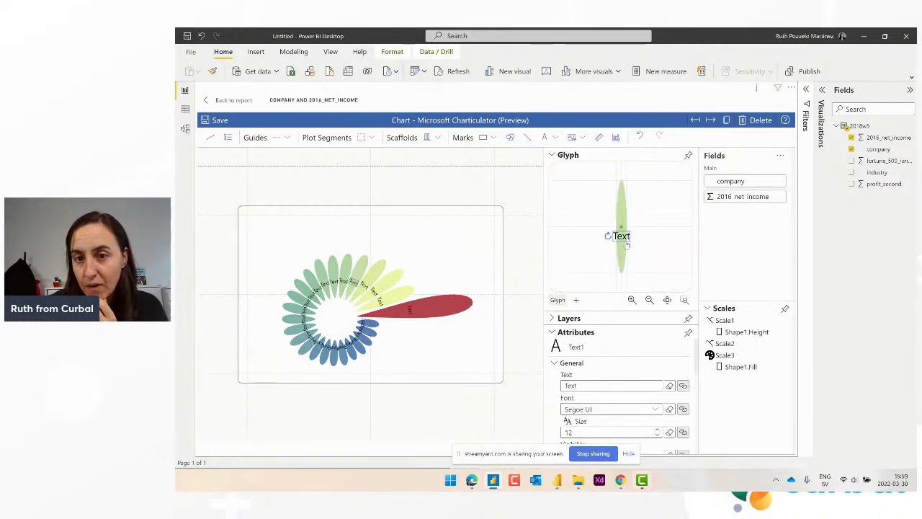
{"action": "left_click", "coordinate": [617, 243]}
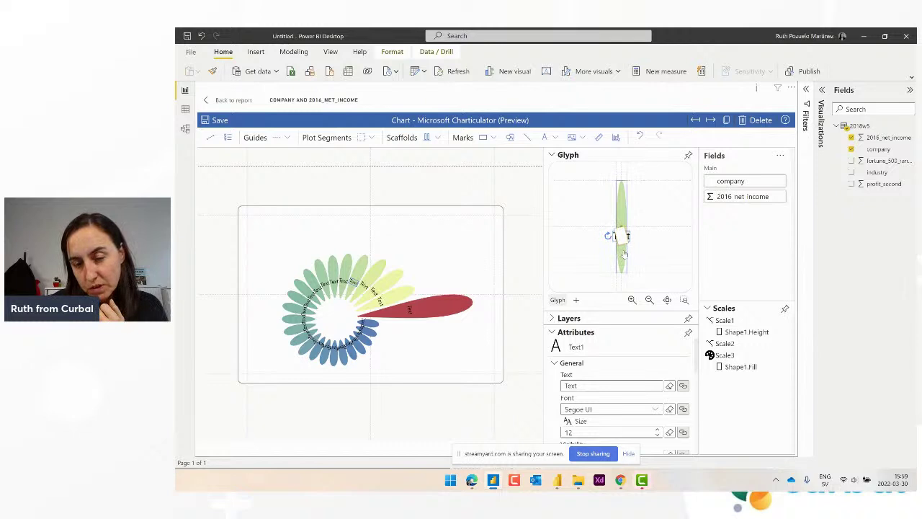
{"action": "mouse_move", "coordinate": [621, 255]}
{"action": "left_mouse_down"}
{"action": "mouse_move", "coordinate": [619, 182]}
{"action": "mouse_move", "coordinate": [626, 210]}
{"action": "left_mouse_up"}
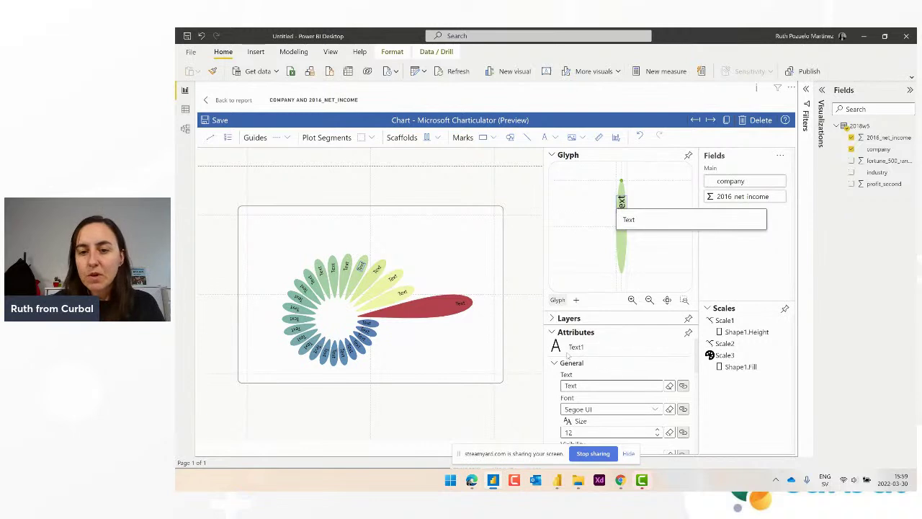
{"action": "left_click_drag", "start_coordinate": [730, 181], "coordinate": [609, 380]}
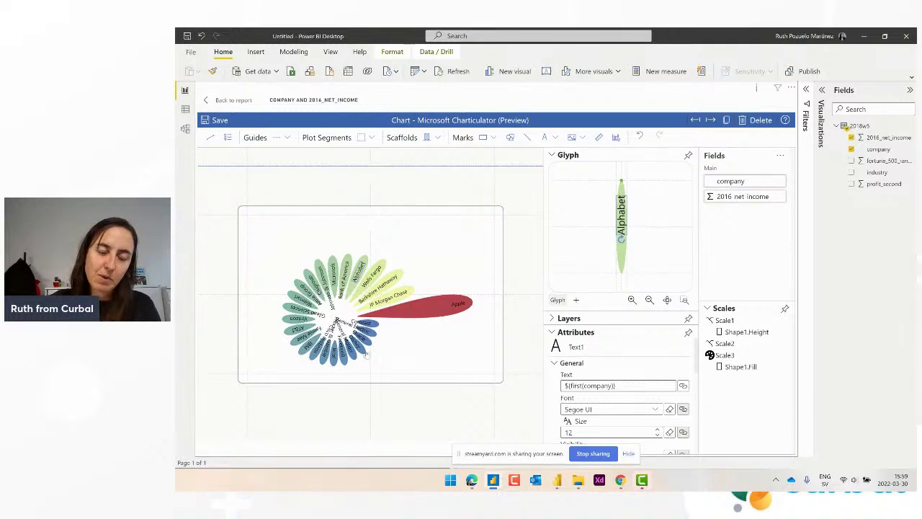
{"action": "left_click", "coordinate": [217, 119]}
{"action": "left_click", "coordinate": [228, 100]}
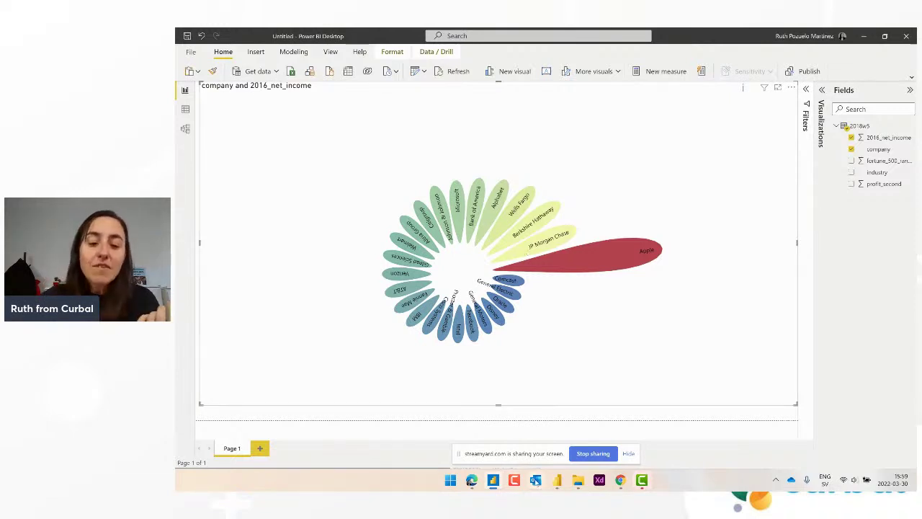
- Review the reference radial chart on data.world in the browser, return to Power BI, and enlarge the visual to fill the report page
{"action": "left_click", "coordinate": [472, 480]}
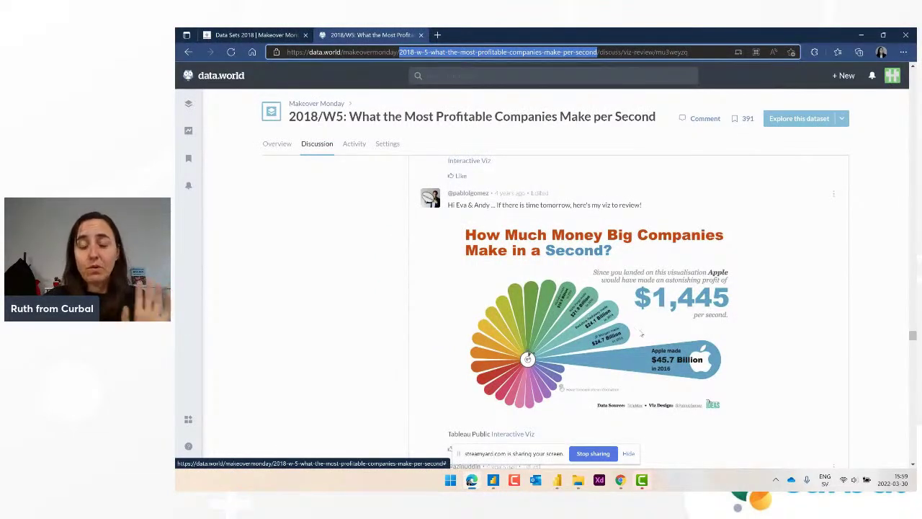
{"action": "mouse_move", "coordinate": [492, 487]}
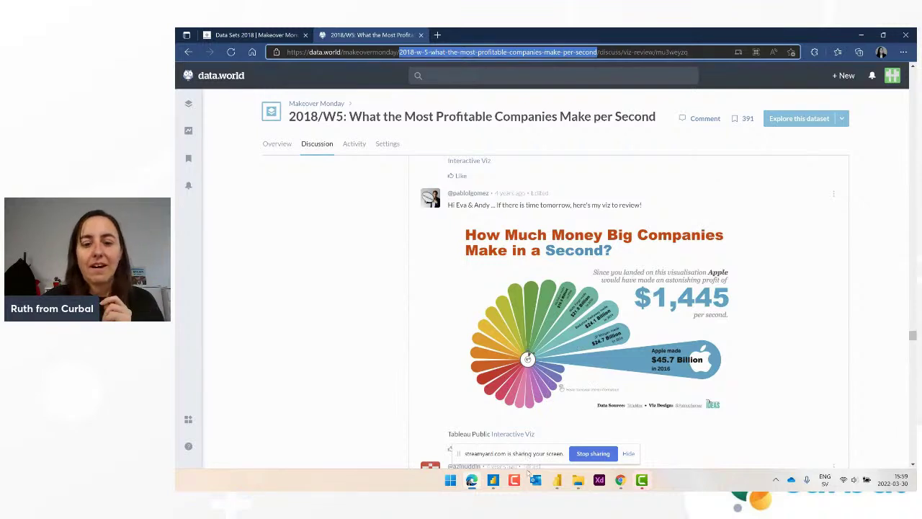
{"action": "left_click", "coordinate": [493, 480]}
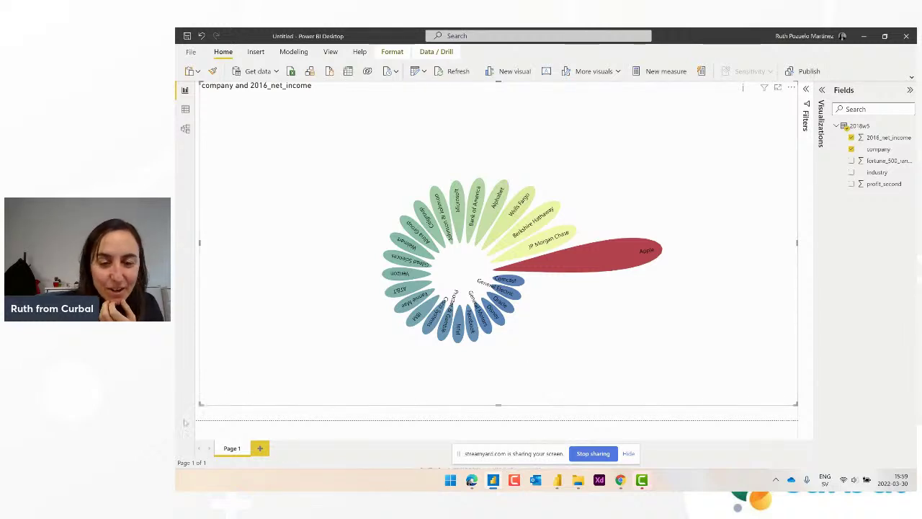
{"action": "left_click_drag", "start_coordinate": [184, 424], "coordinate": [186, 425]}
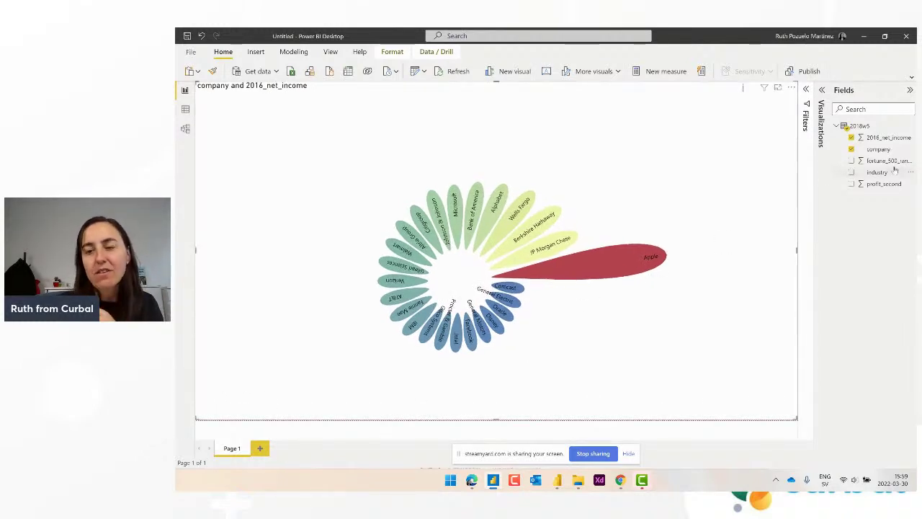
- Examine the 2018w5 data table sorted ascending by fortune_500_rank_company, then return to the report
{"action": "left_click", "coordinate": [185, 109]}
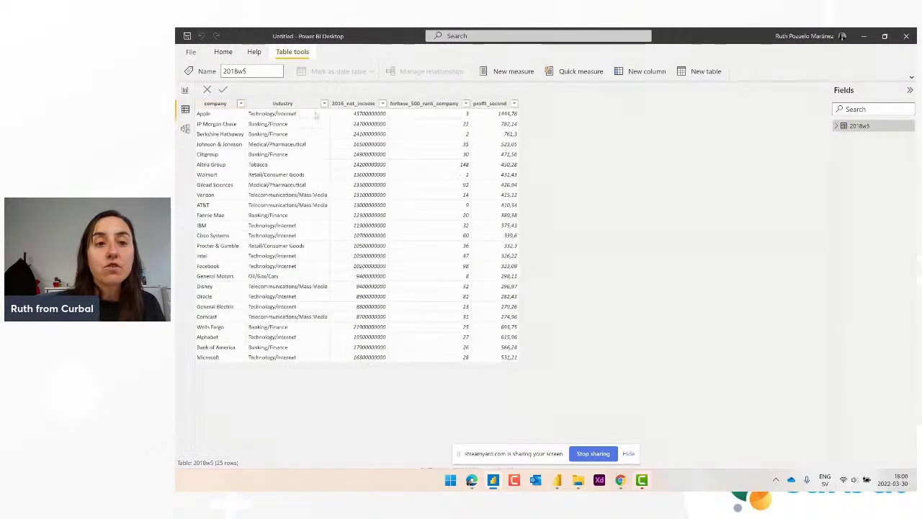
{"action": "left_click", "coordinate": [447, 104]}
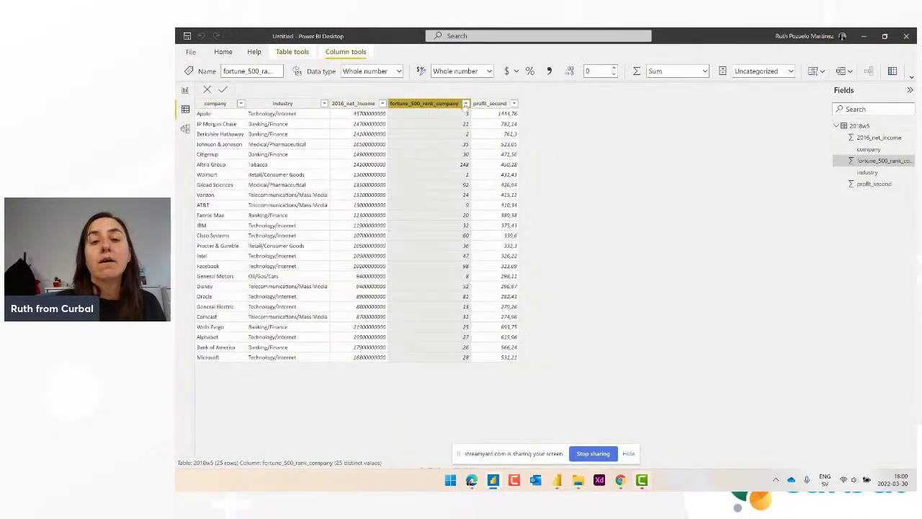
{"action": "left_click", "coordinate": [466, 104]}
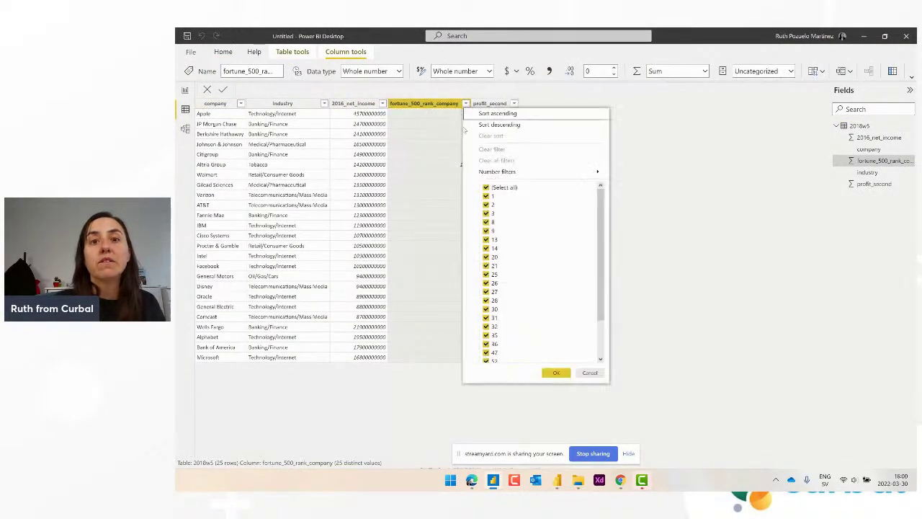
{"action": "left_click", "coordinate": [505, 113]}
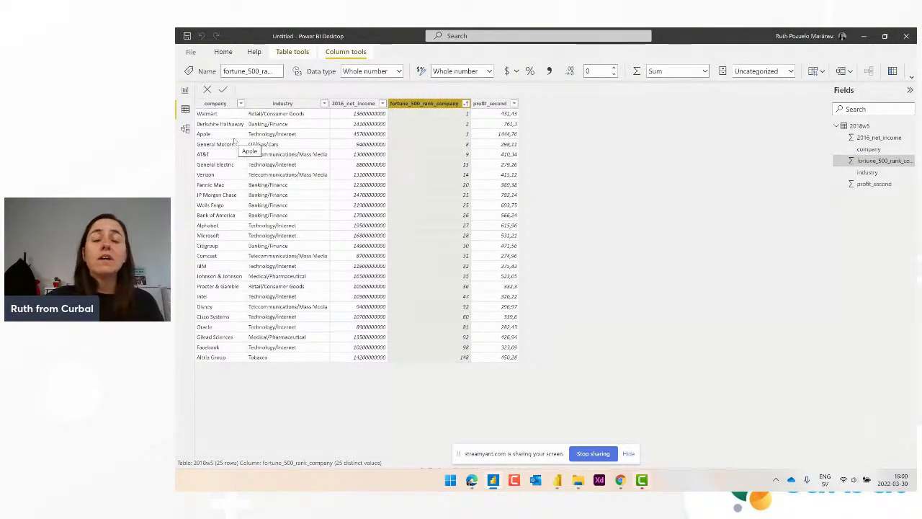
{"action": "left_click", "coordinate": [186, 90]}
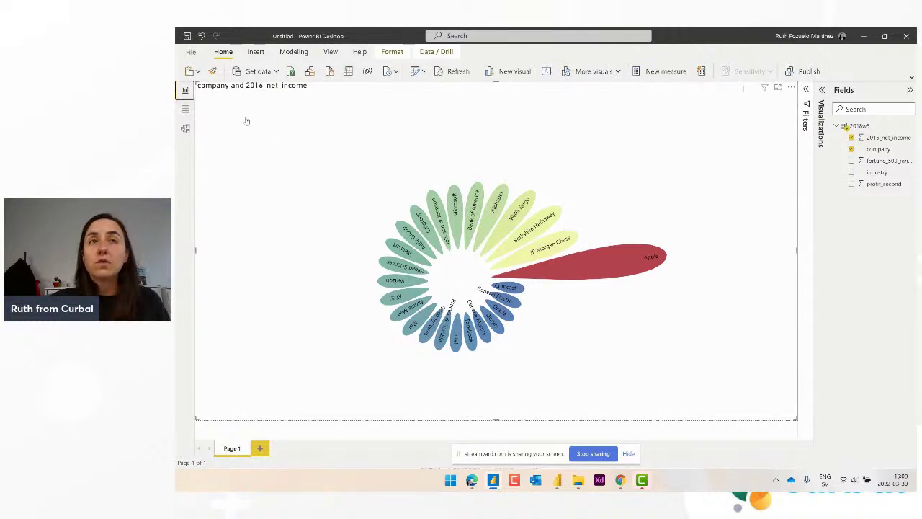
- Add a second report page and build a table visual on it with company and 2016_net_income
{"action": "mouse_move", "coordinate": [557, 480]}
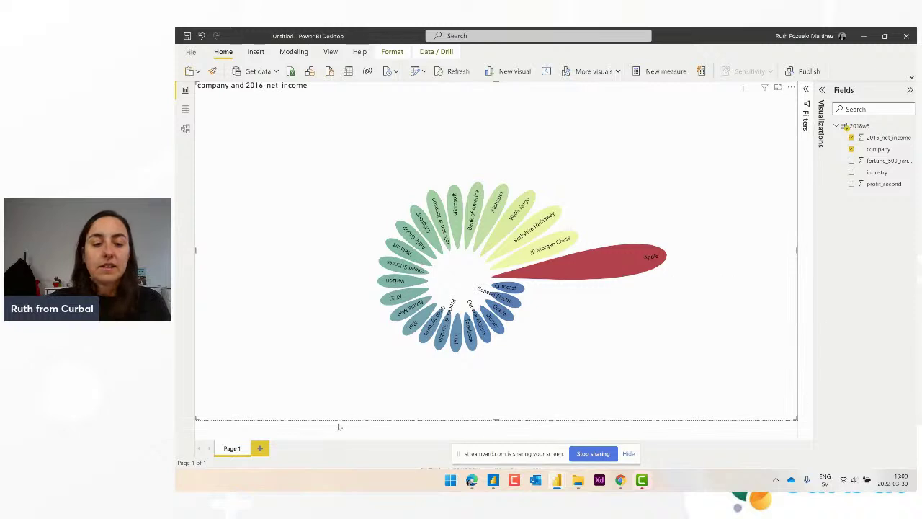
{"action": "left_click", "coordinate": [260, 448]}
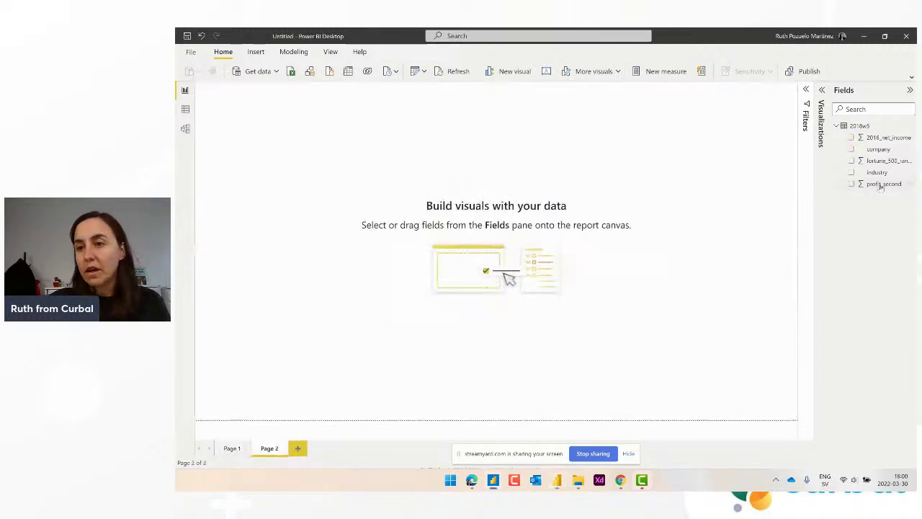
{"action": "left_click_drag", "start_coordinate": [878, 149], "coordinate": [429, 216]}
{"action": "left_click_drag", "start_coordinate": [893, 141], "coordinate": [422, 250]}
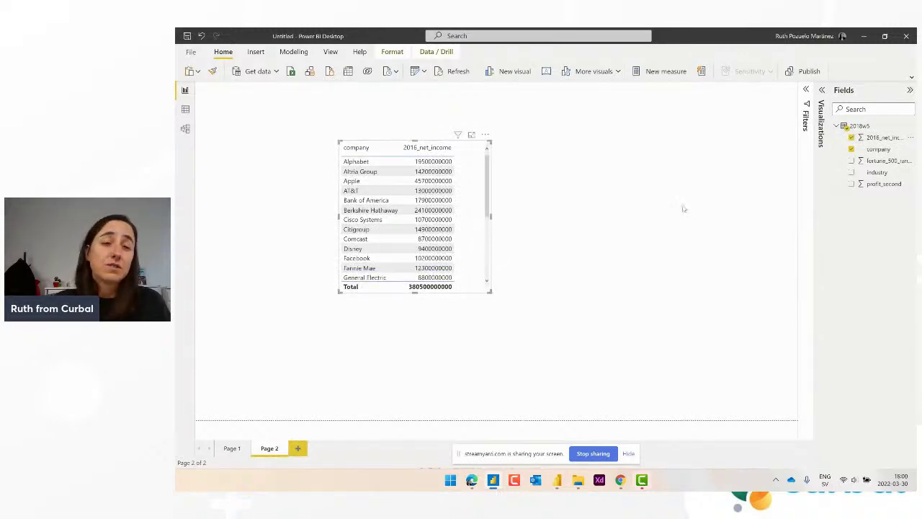
- Create a new measure in the 2018w5 table and name it rank income
{"action": "right_click", "coordinate": [859, 125]}
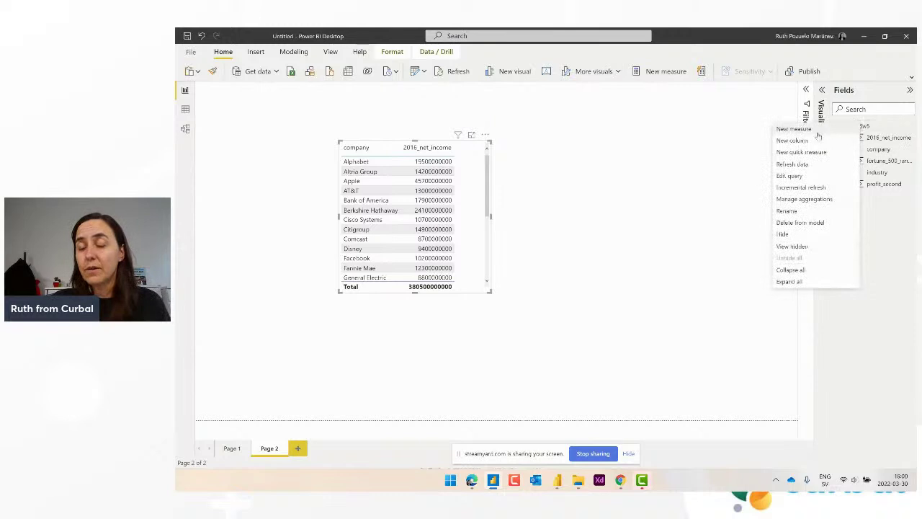
{"action": "left_click", "coordinate": [808, 130]}
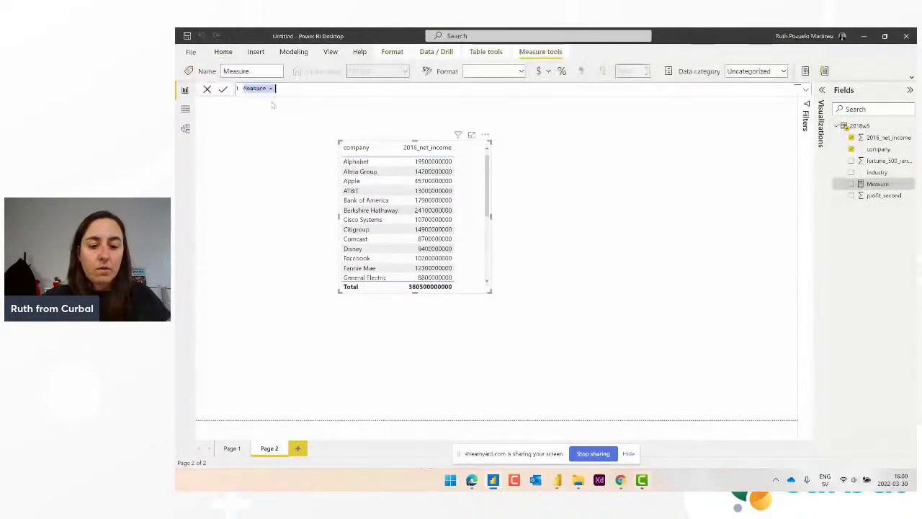
{"action": "type", "text": "rank"}
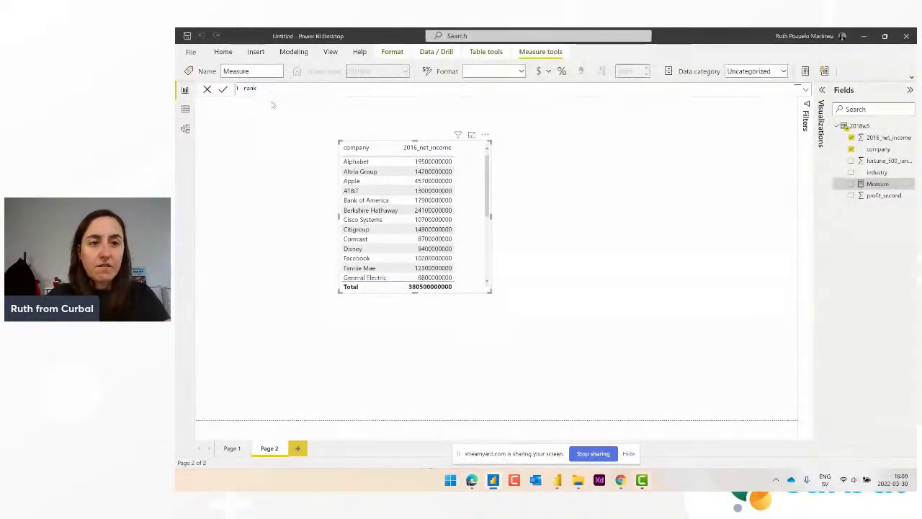
{"action": "type", "text": " rev"}
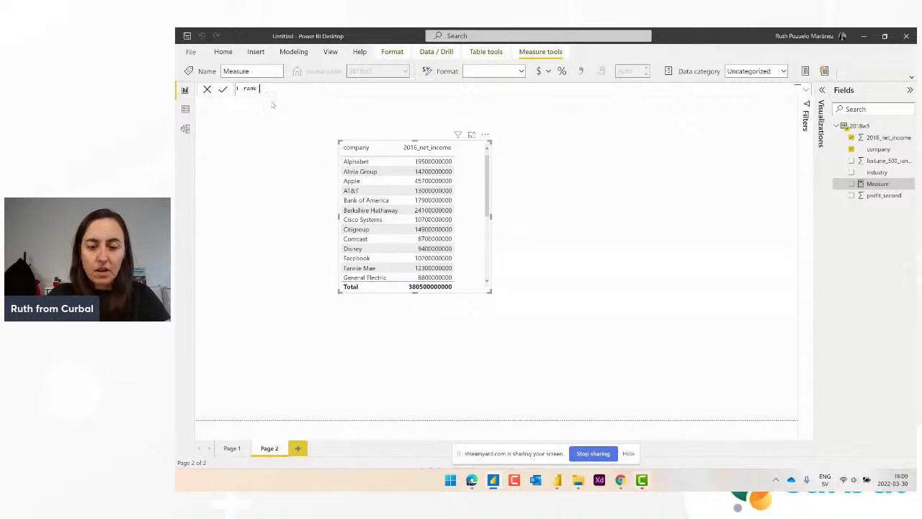
{"action": "key", "text": "shift+Return"}
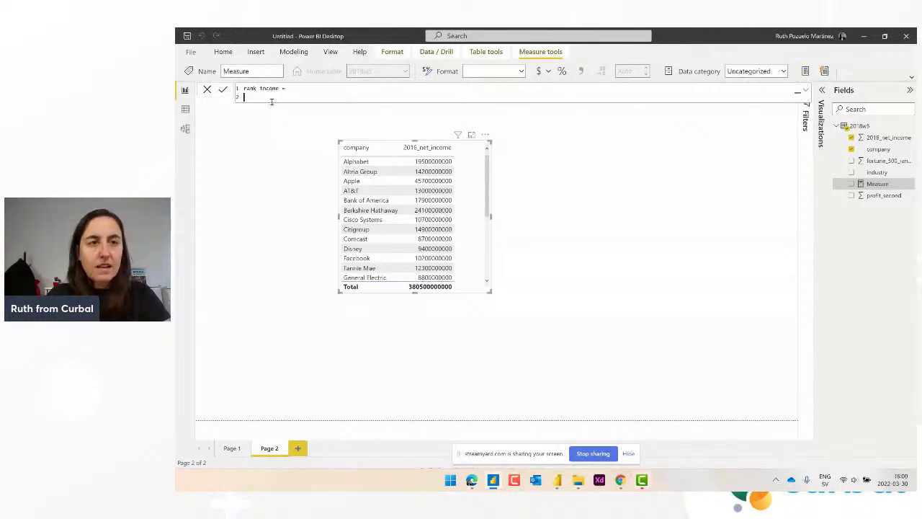
- Define the rank income measure as RANKX(ALL('2018w5'), CALCULATE(SUM('2018w5'[2016_net_income]))) and commit the formula
{"action": "type", "text": "RANKX("}
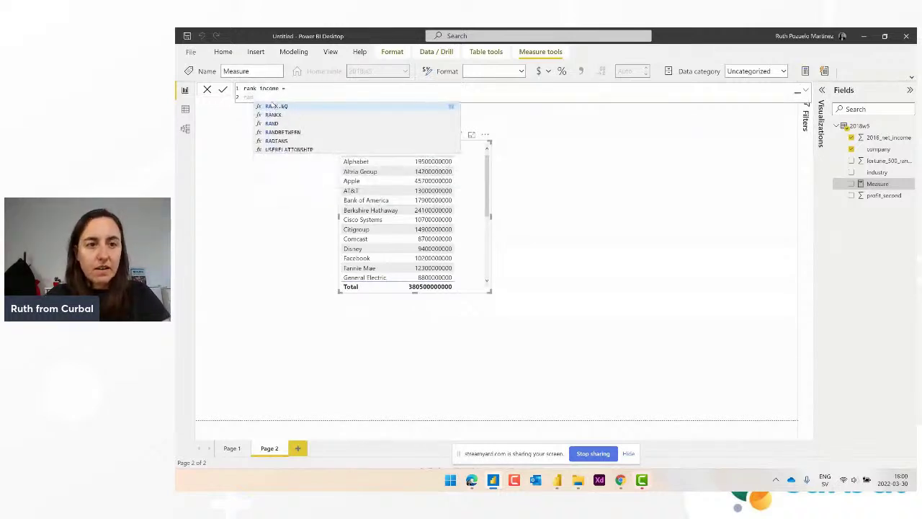
{"action": "key", "text": "shift+Return"}
{"action": "type", "text": "ALL("}
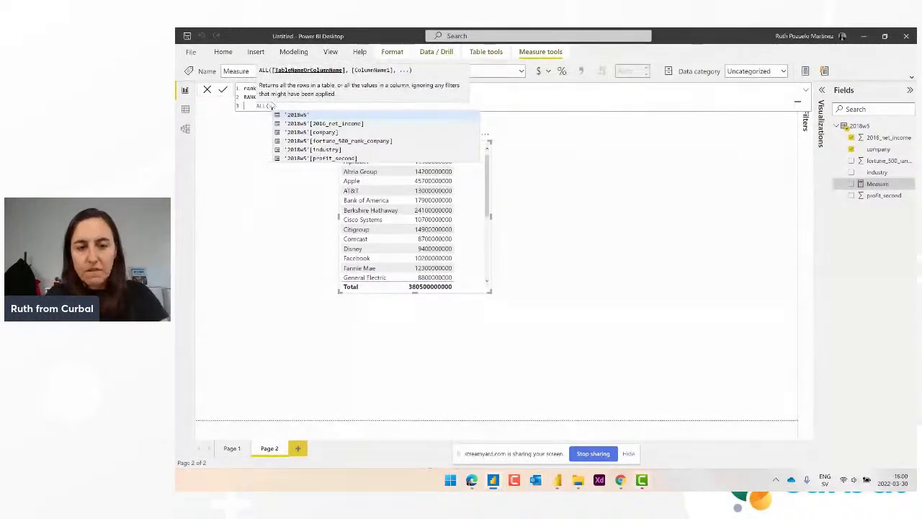
{"action": "key", "text": "Escape"}
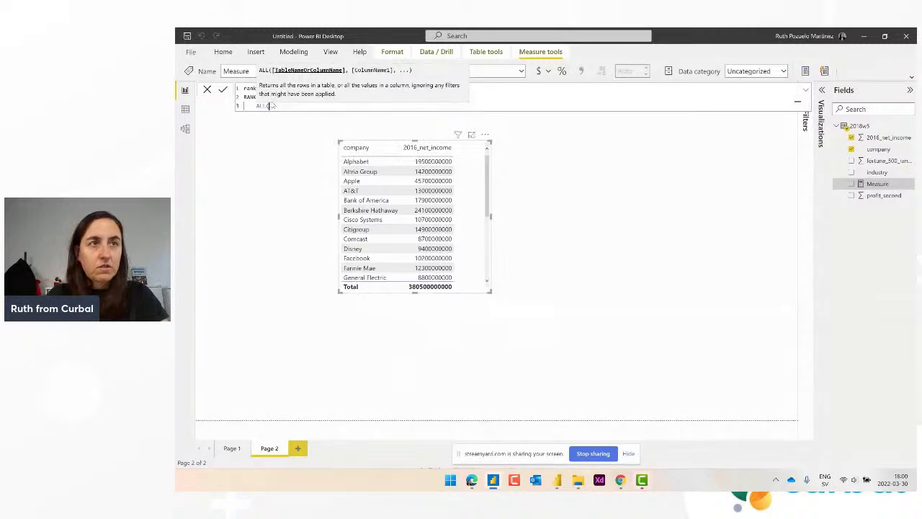
{"action": "type", "text": "'2018w5'"}
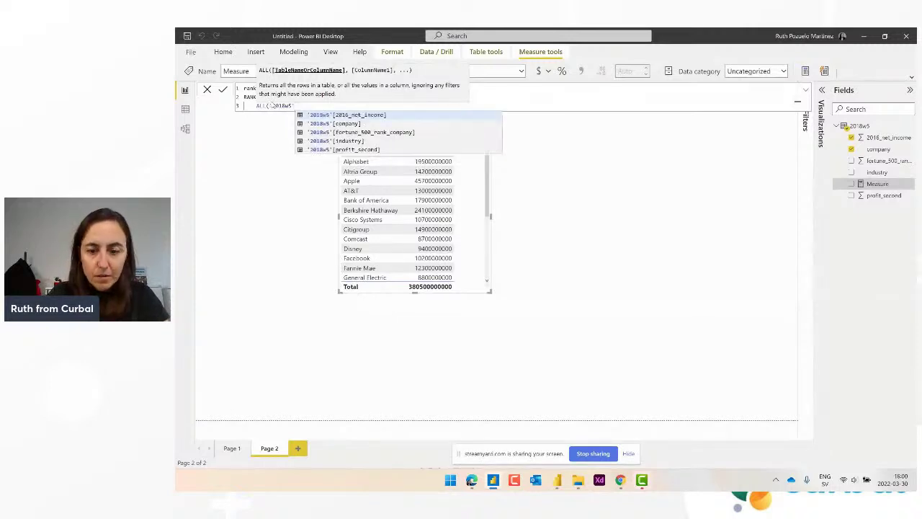
{"action": "type", "text": "),"}
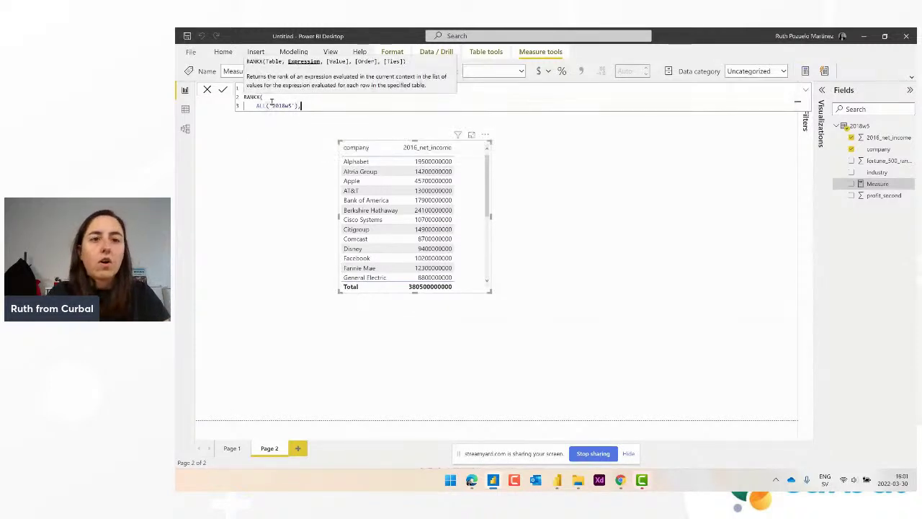
{"action": "key", "text": "shift+Return"}
{"action": "type", "text": "c"}
{"action": "key", "text": "Tab"}
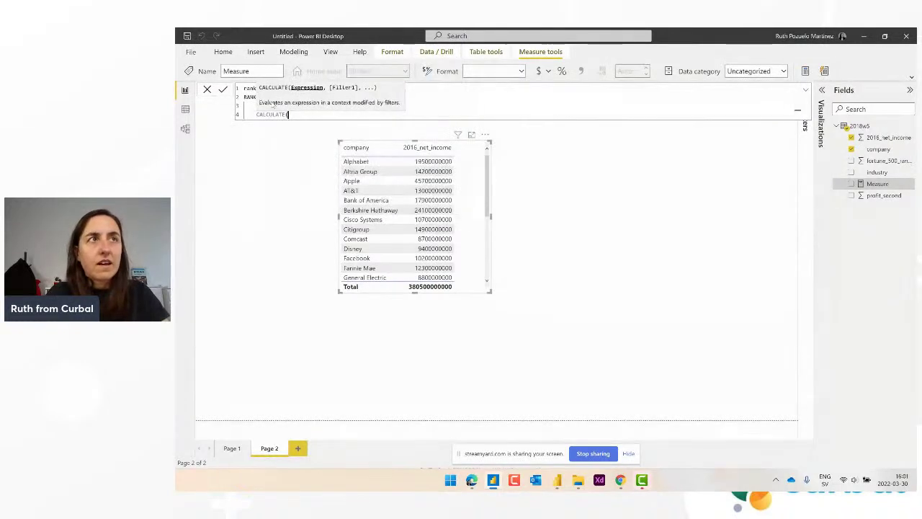
{"action": "type", "text": "SUM("}
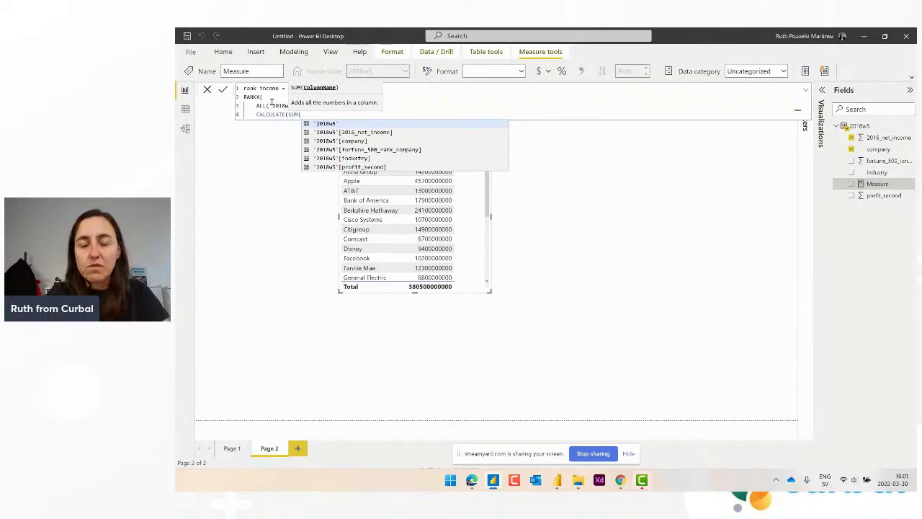
{"action": "key", "text": "Down"}
{"action": "key", "text": "Tab"}
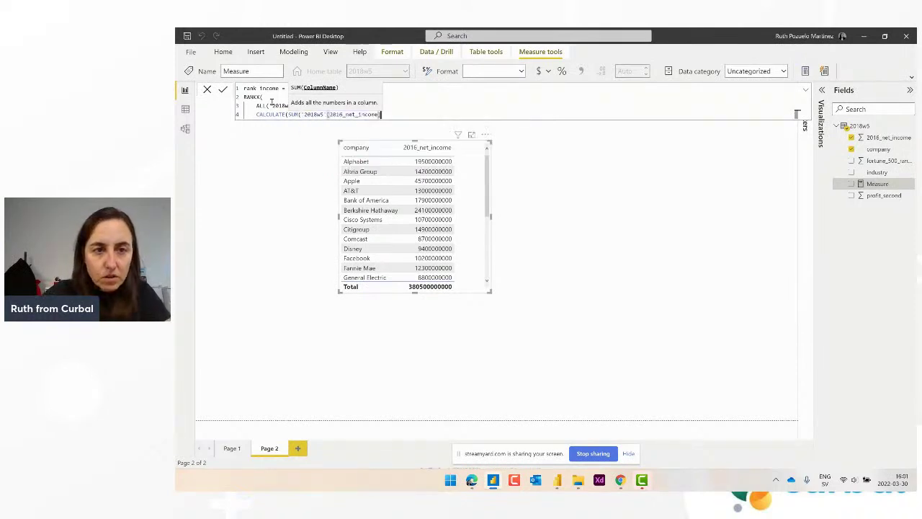
{"action": "type", "text": "))"}
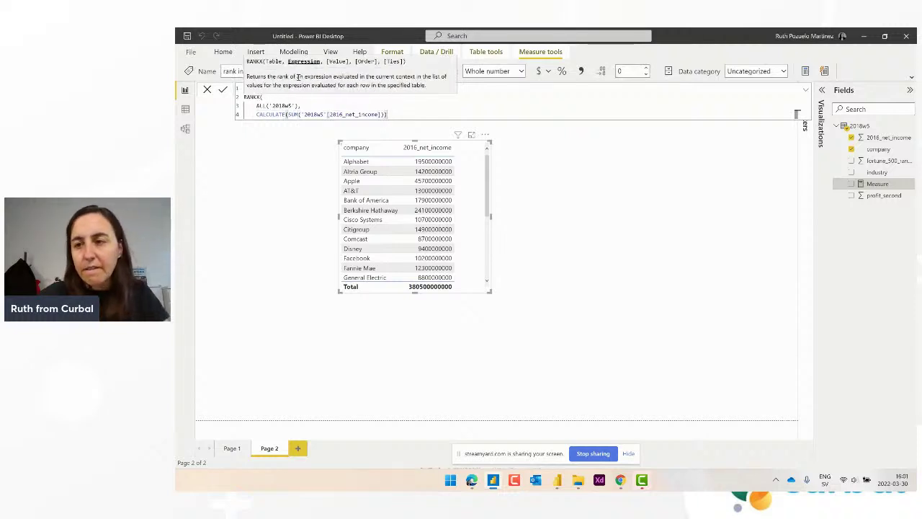
{"action": "key", "text": "Return"}
- Add rank income to the company table on Page 2 and sort the table by it in ascending order
{"action": "left_click_drag", "start_coordinate": [882, 195], "coordinate": [471, 261]}
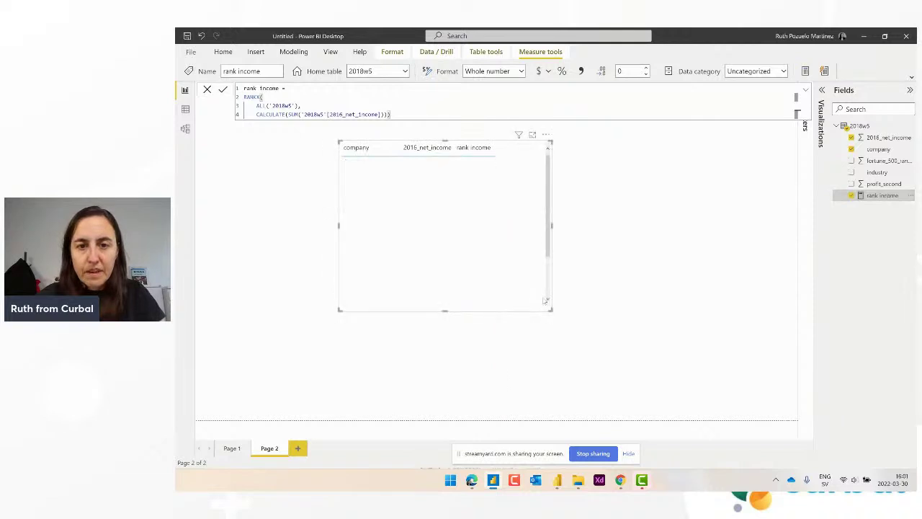
{"action": "left_click", "coordinate": [477, 149]}
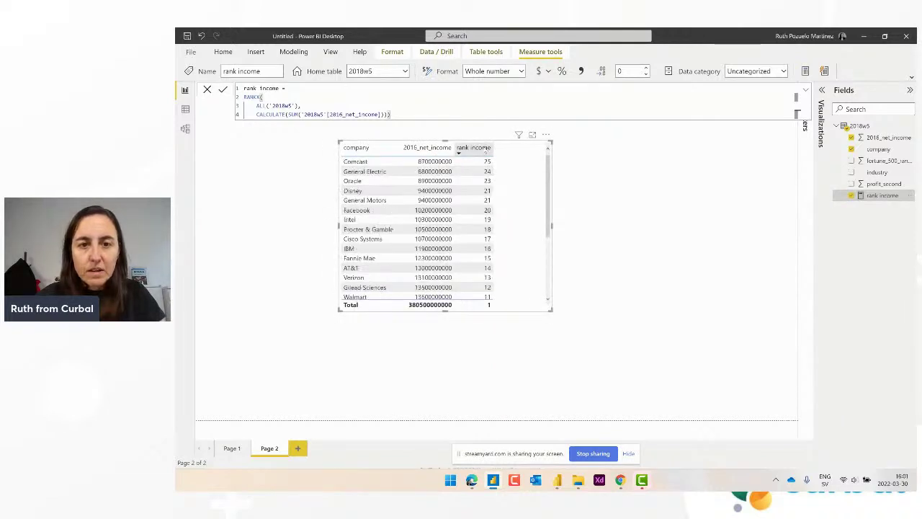
{"action": "left_click", "coordinate": [486, 149]}
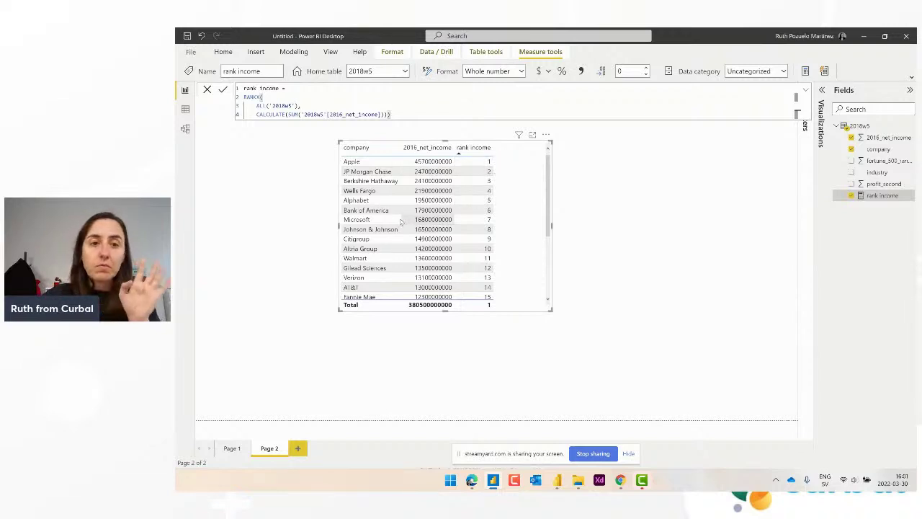
- Add the rank income measure to the data fields of the radial chart on Page 1
{"action": "left_click", "coordinate": [231, 448]}
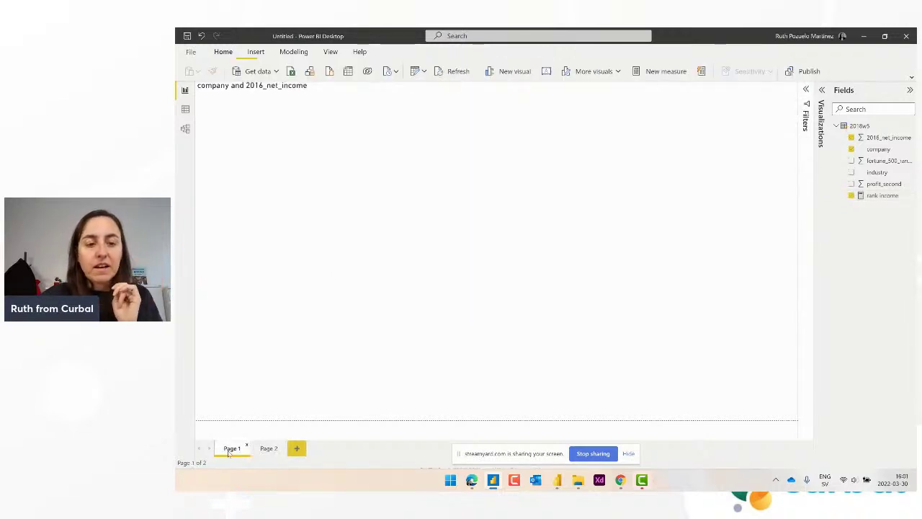
{"action": "left_click", "coordinate": [821, 91]}
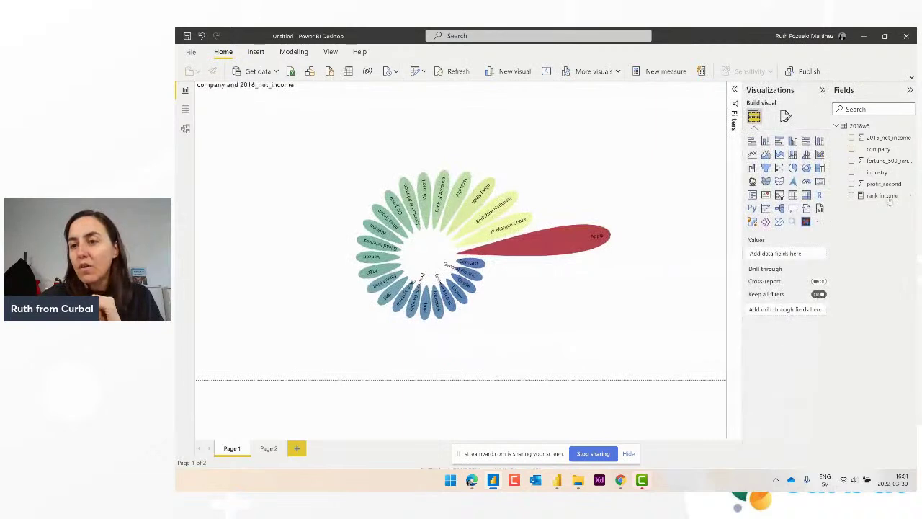
{"action": "left_click", "coordinate": [680, 163]}
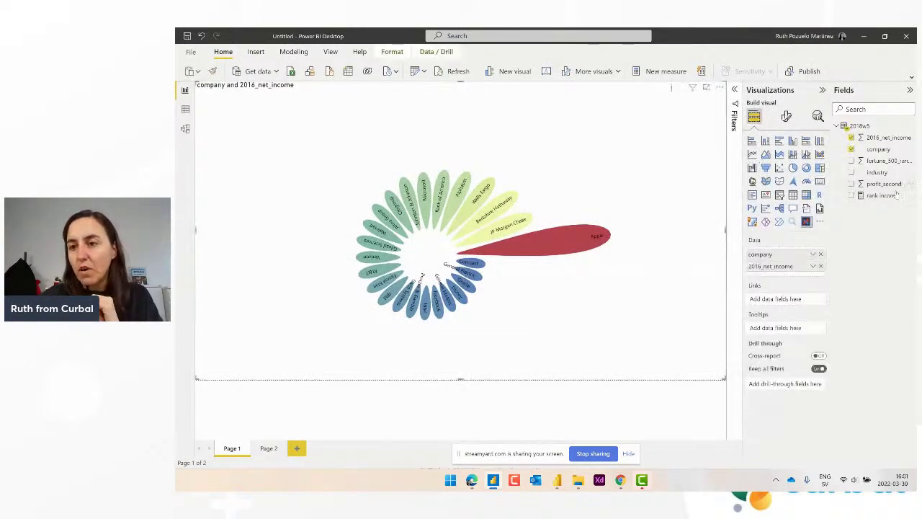
{"action": "left_click_drag", "start_coordinate": [896, 194], "coordinate": [792, 278]}
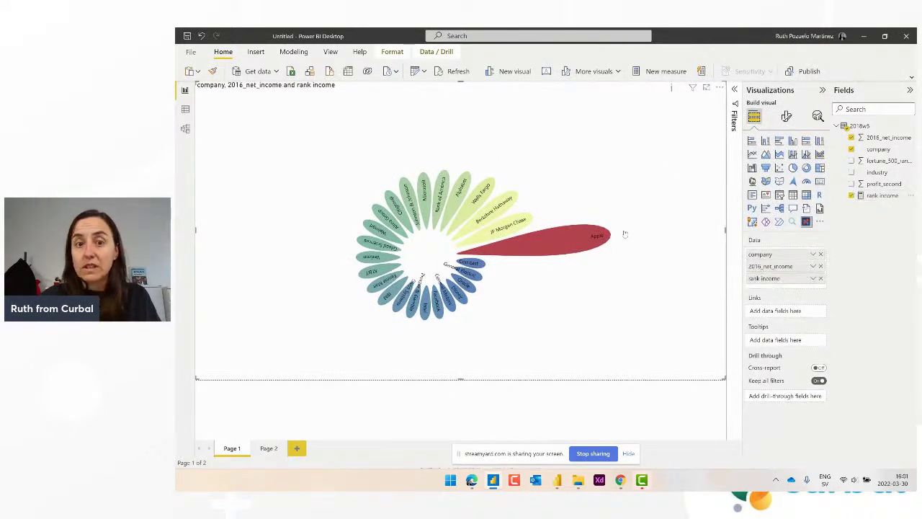
- Open the radial chart for editing in Charticulator and condition the visibility of Text1 on rank income
{"action": "left_click", "coordinate": [720, 87]}
{"action": "left_click", "coordinate": [731, 102]}
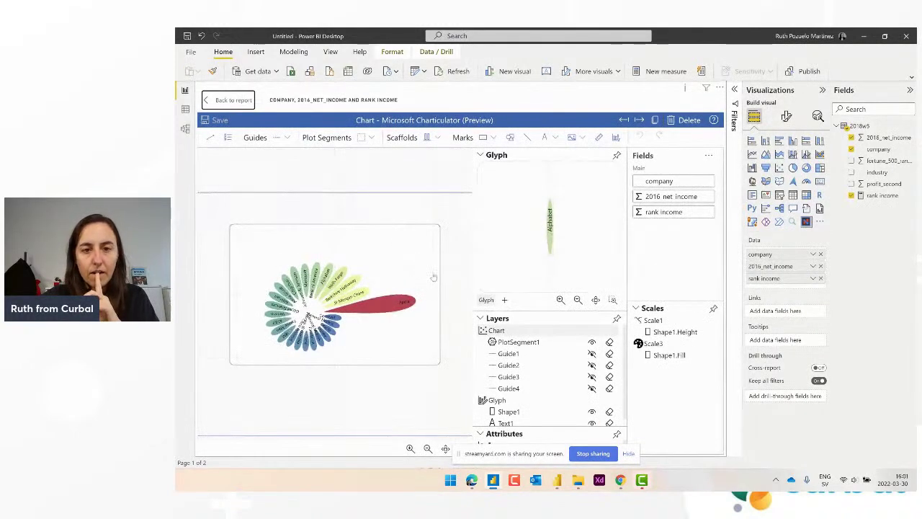
{"action": "left_click", "coordinate": [480, 156]}
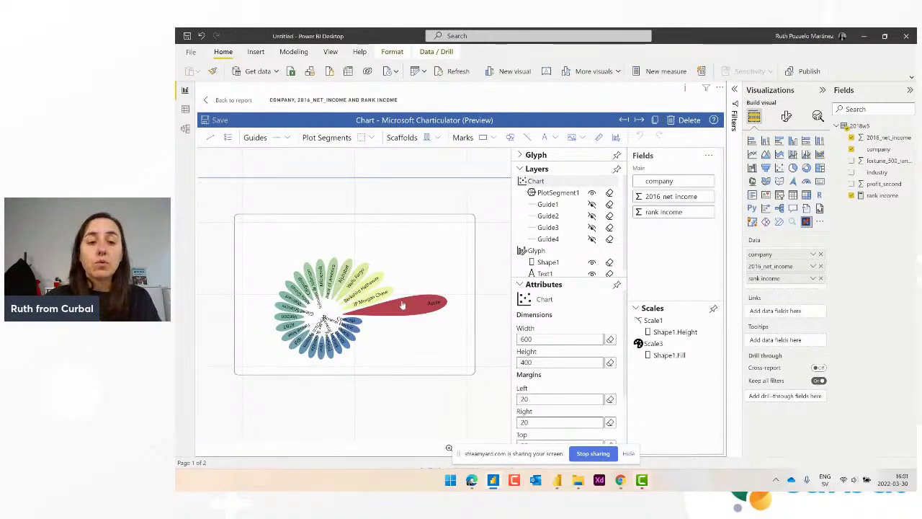
{"action": "left_click", "coordinate": [546, 274]}
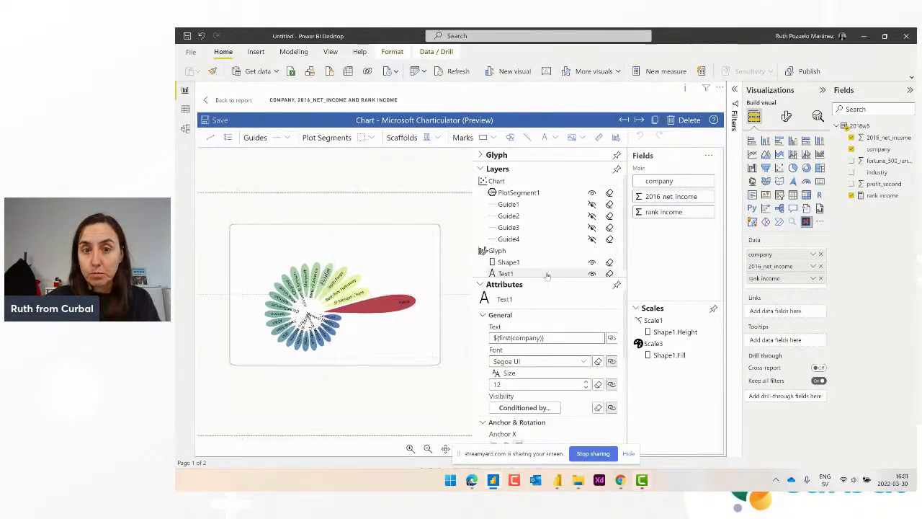
{"action": "left_click", "coordinate": [481, 169]}
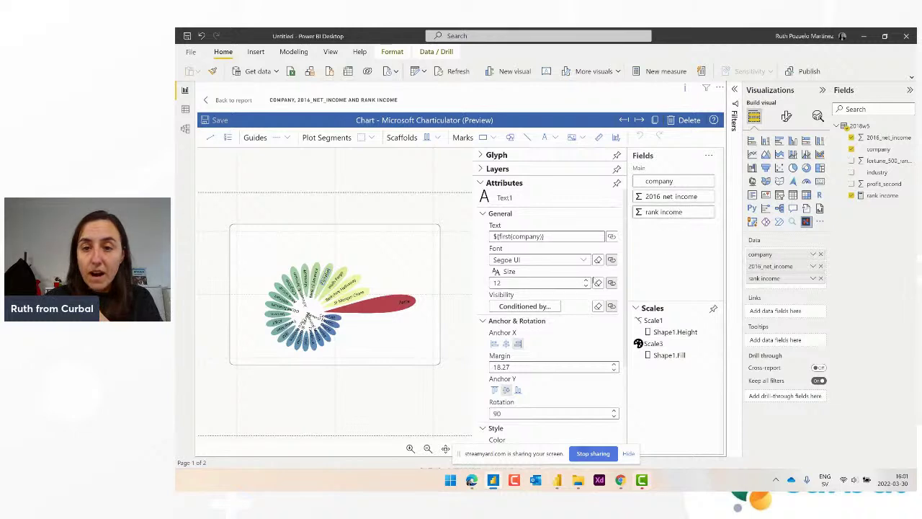
{"action": "left_click_drag", "start_coordinate": [663, 212], "coordinate": [531, 307]}
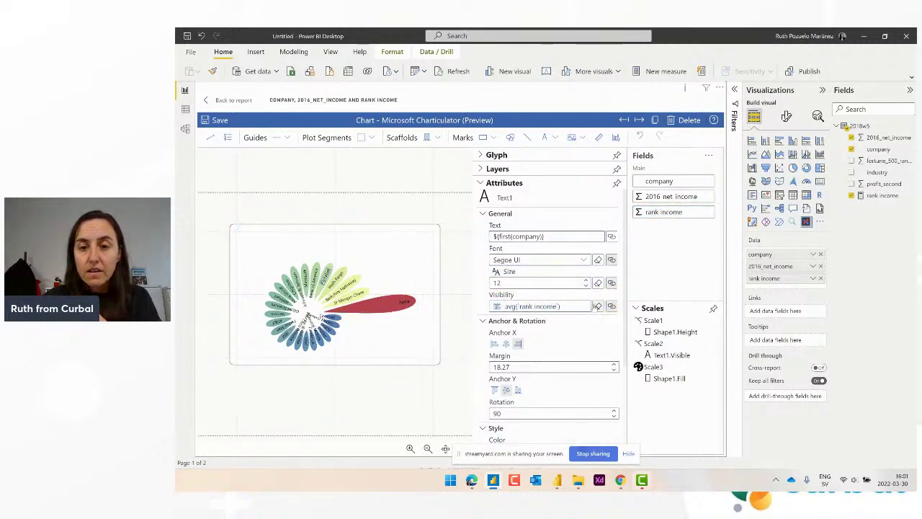
- Set the Text1 visibility condition to rank income less than or equal to 5
{"action": "left_click", "coordinate": [531, 307]}
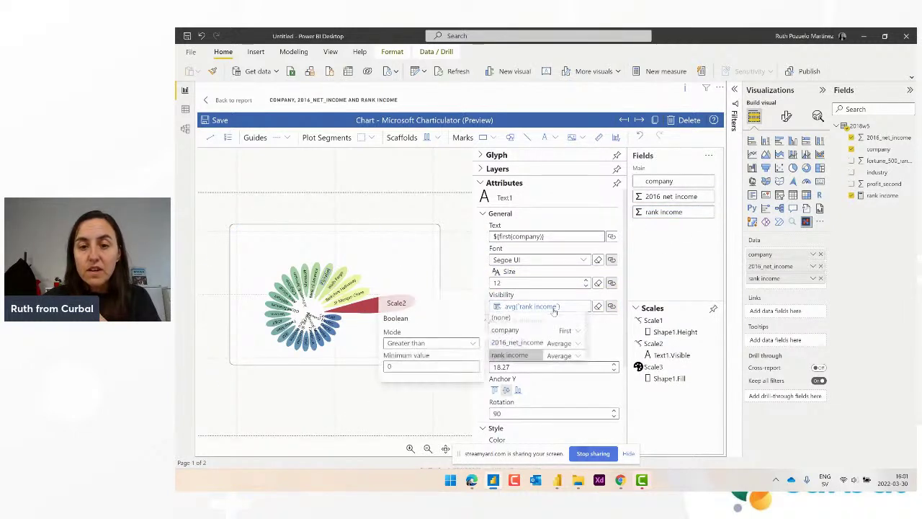
{"action": "left_click", "coordinate": [413, 343]}
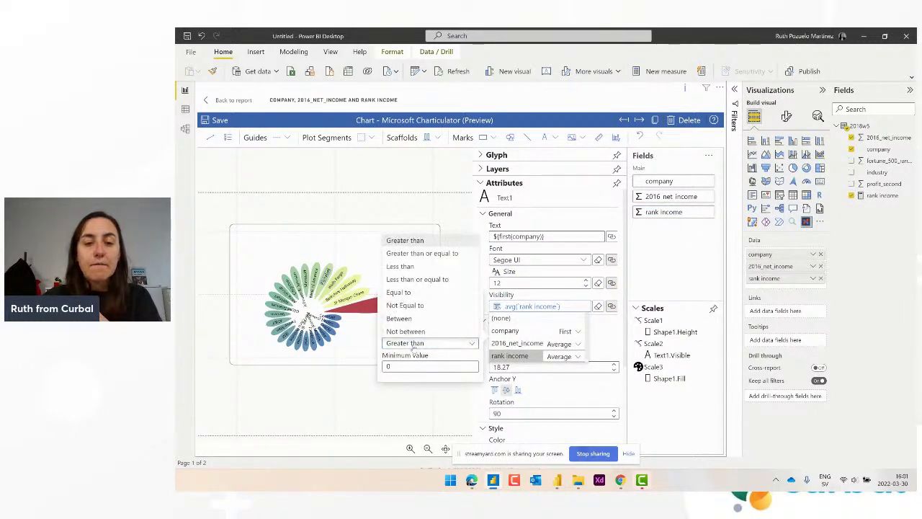
{"action": "left_click", "coordinate": [417, 279]}
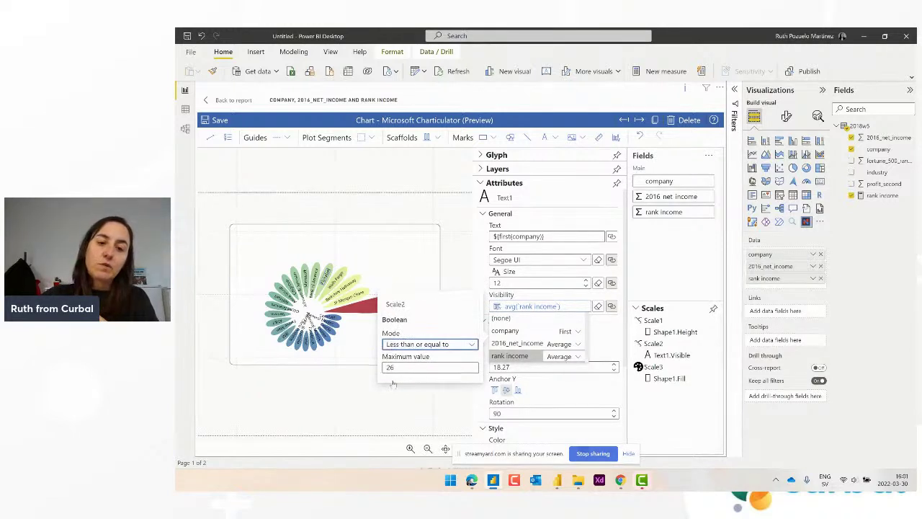
{"action": "left_click", "coordinate": [377, 368]}
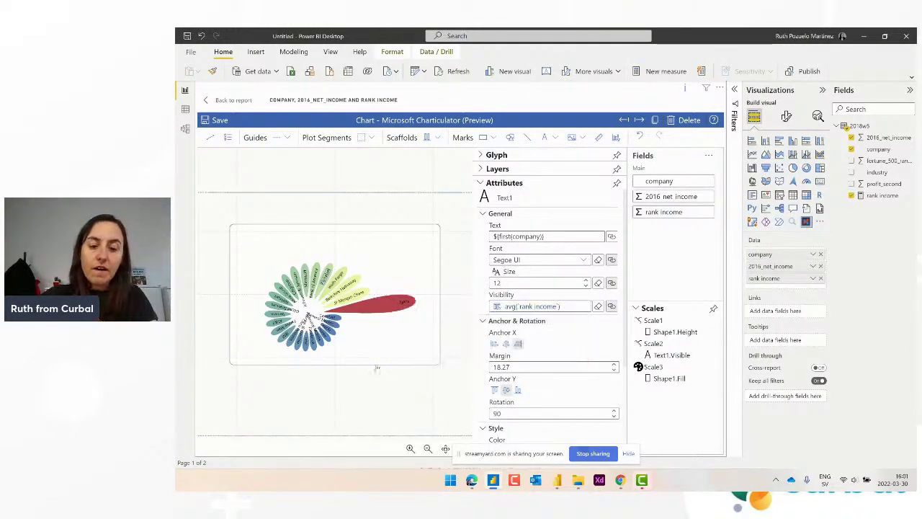
{"action": "left_click", "coordinate": [533, 306]}
{"action": "double_click", "coordinate": [387, 366]}
{"action": "type", "text": "5"}
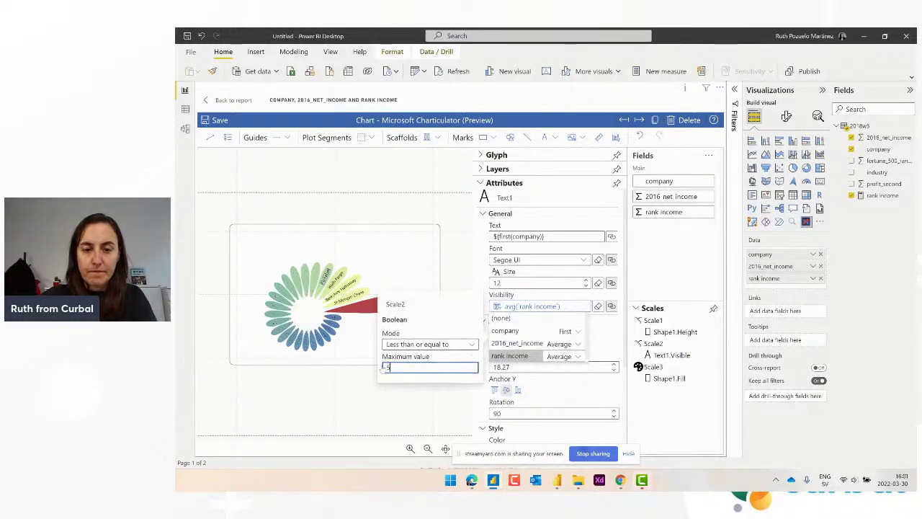
{"action": "left_click", "coordinate": [460, 262]}
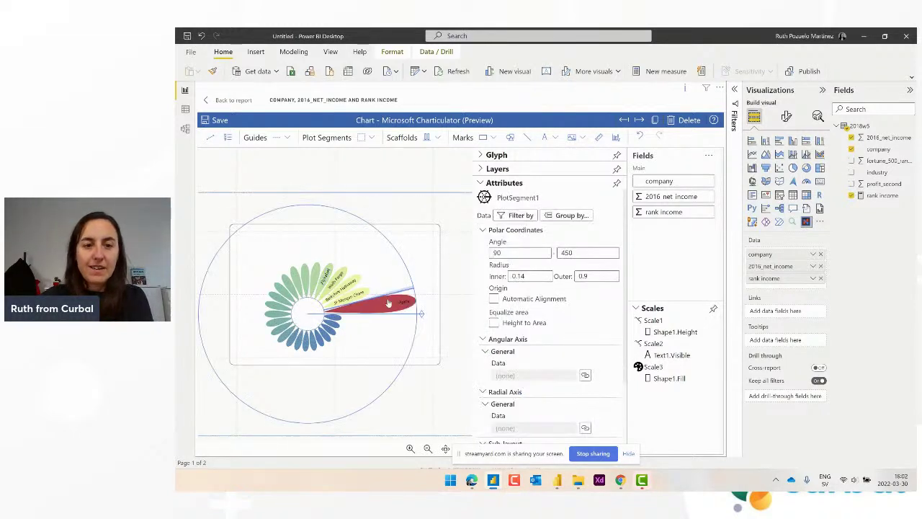
- Select the company label Text1 in the radial chart's glyph and set its font to Segoe UI Bold
{"action": "left_click", "coordinate": [482, 179]}
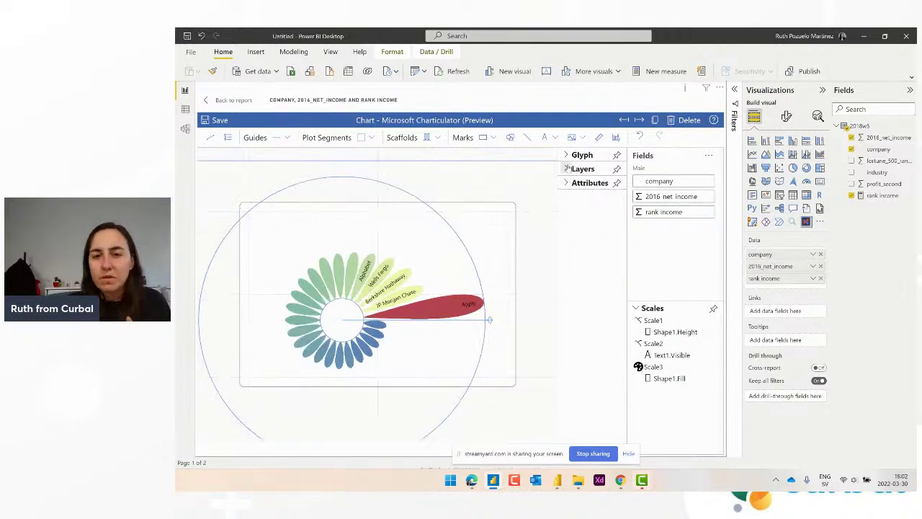
{"action": "left_click", "coordinate": [569, 170]}
{"action": "left_click", "coordinate": [553, 273]}
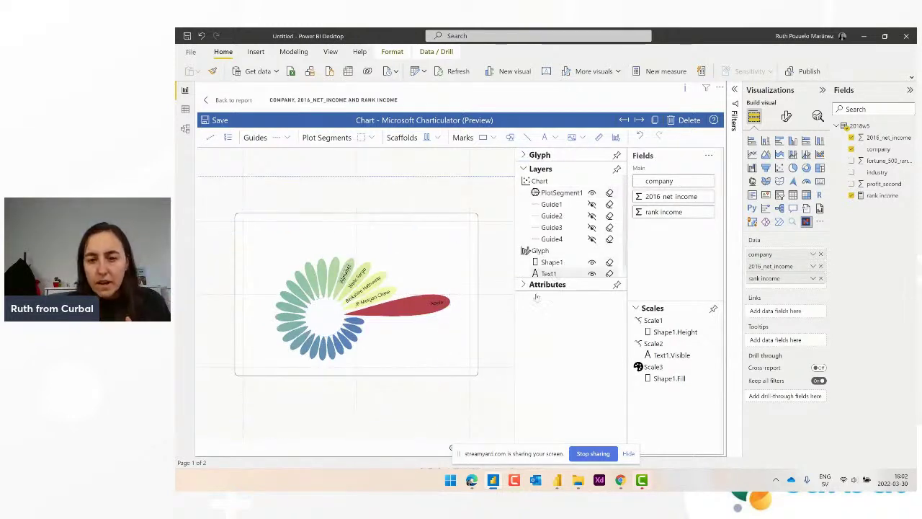
{"action": "left_click", "coordinate": [523, 284]}
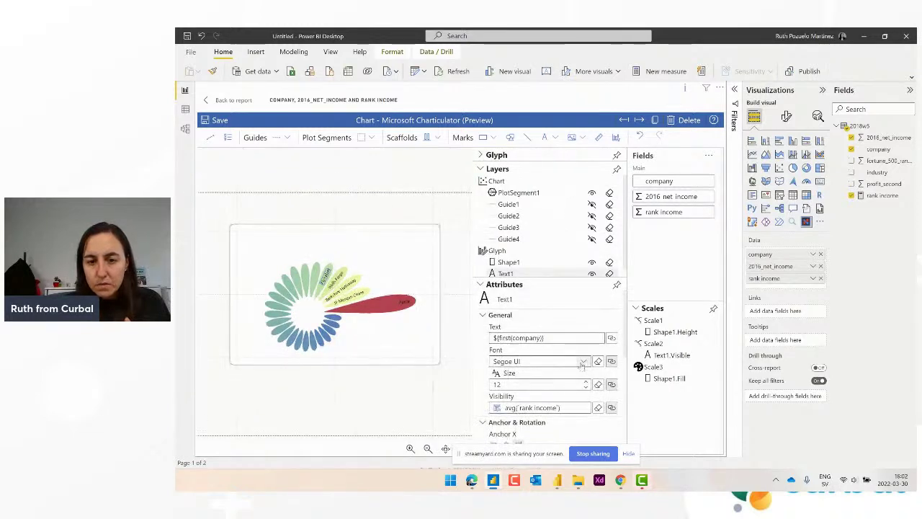
{"action": "left_click", "coordinate": [584, 361]}
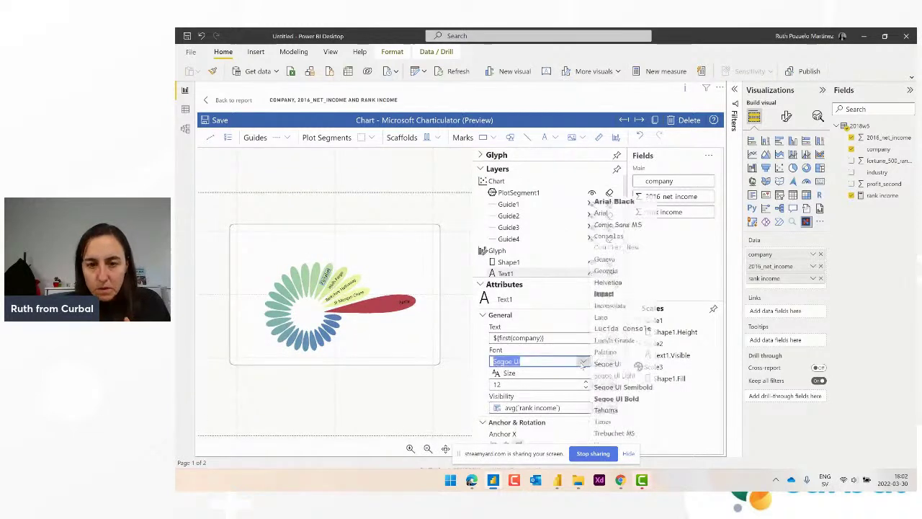
{"action": "left_click", "coordinate": [617, 398]}
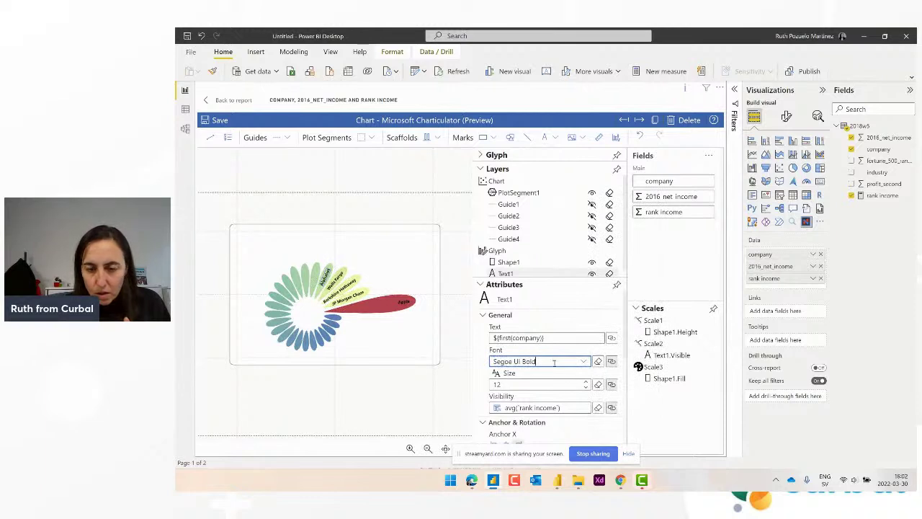
- Try the Impact font on the Text1 labels and switch them back to Segoe UI Bold
{"action": "left_click", "coordinate": [583, 361]}
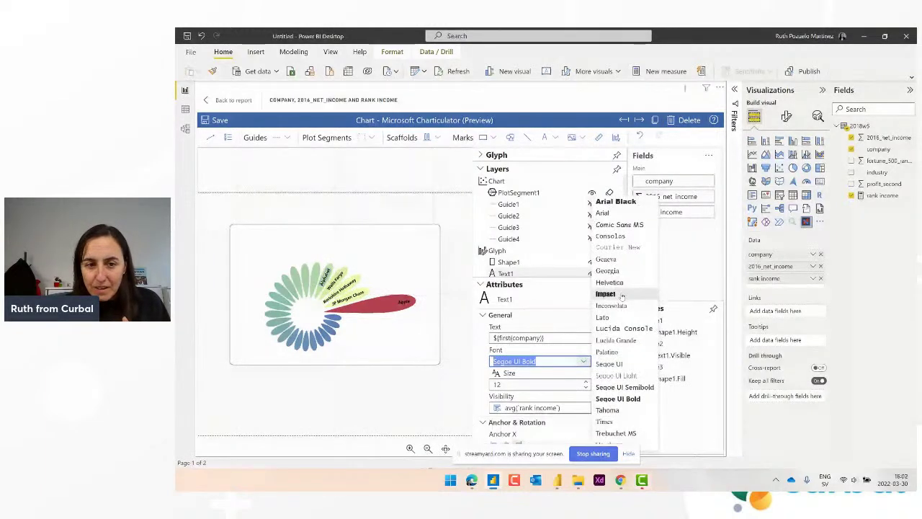
{"action": "left_click", "coordinate": [606, 294]}
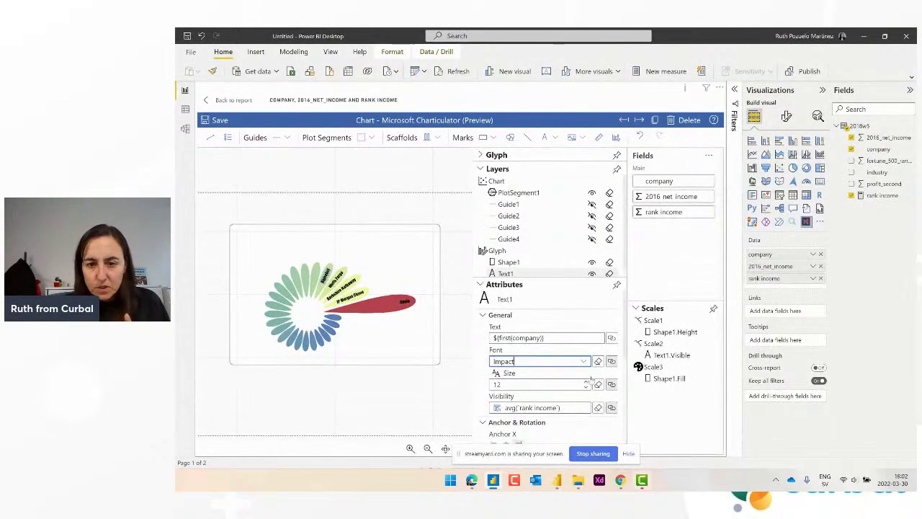
{"action": "left_click", "coordinate": [584, 360]}
{"action": "left_click", "coordinate": [618, 398]}
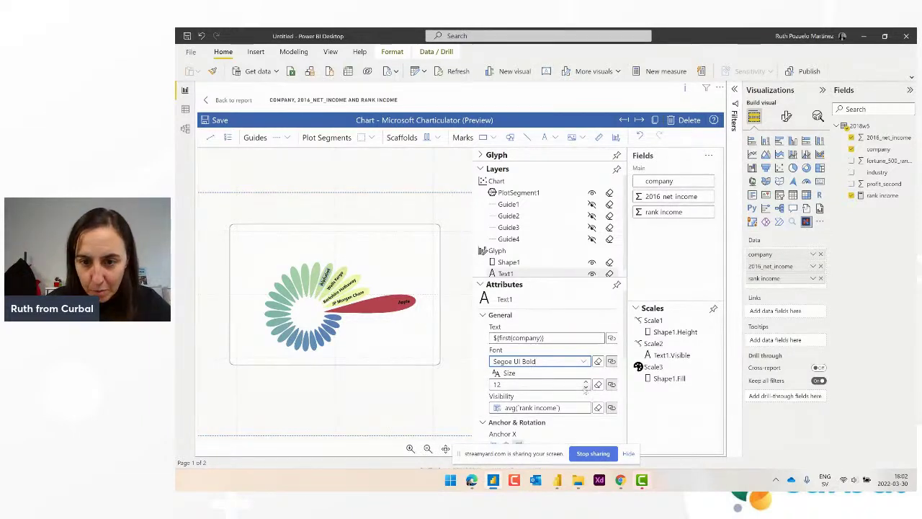
- Set the Text1 font size to 10
{"action": "left_click", "coordinate": [586, 386]}
{"action": "left_click", "coordinate": [587, 387]}
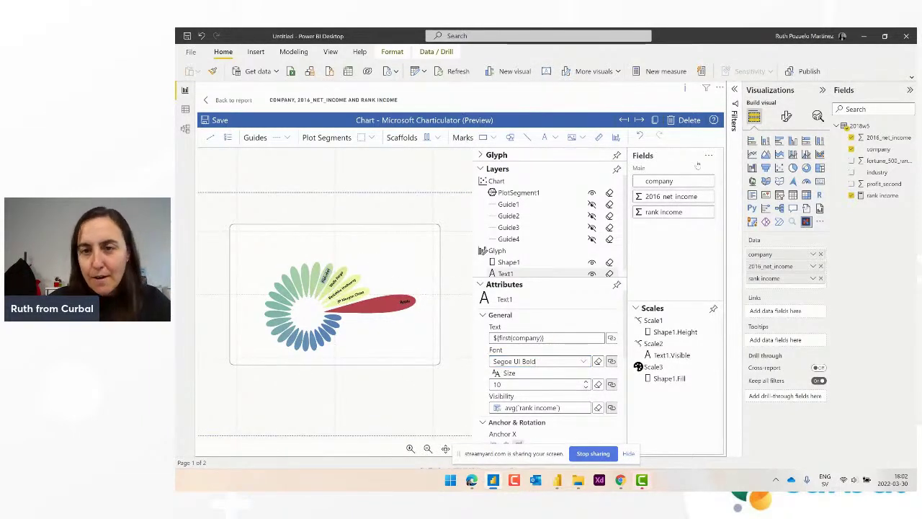
- Spread the four guides outward around the radial chart to enlarge it, and save the chart before returning to the report
{"action": "left_click", "coordinate": [822, 90]}
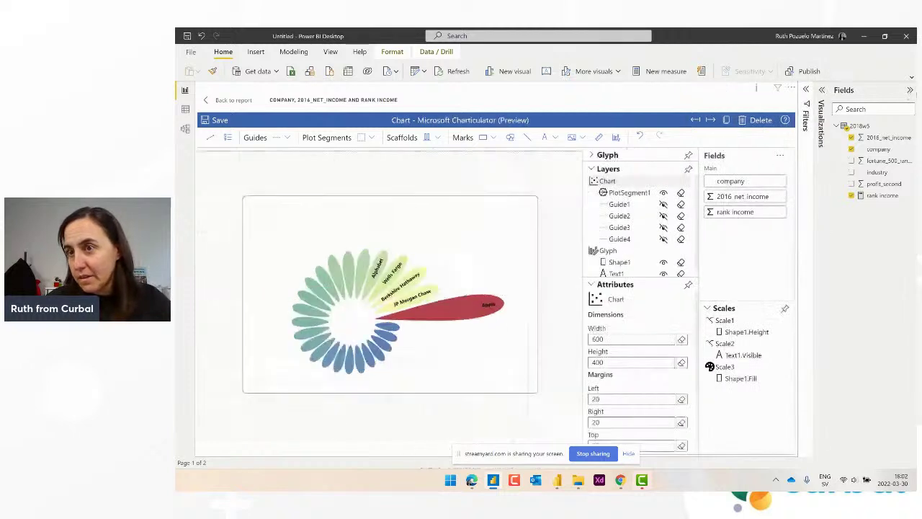
{"action": "left_click", "coordinate": [909, 90]}
{"action": "scroll", "coordinate": [284, 332], "scroll_direction": "down", "scroll_amount": 5}
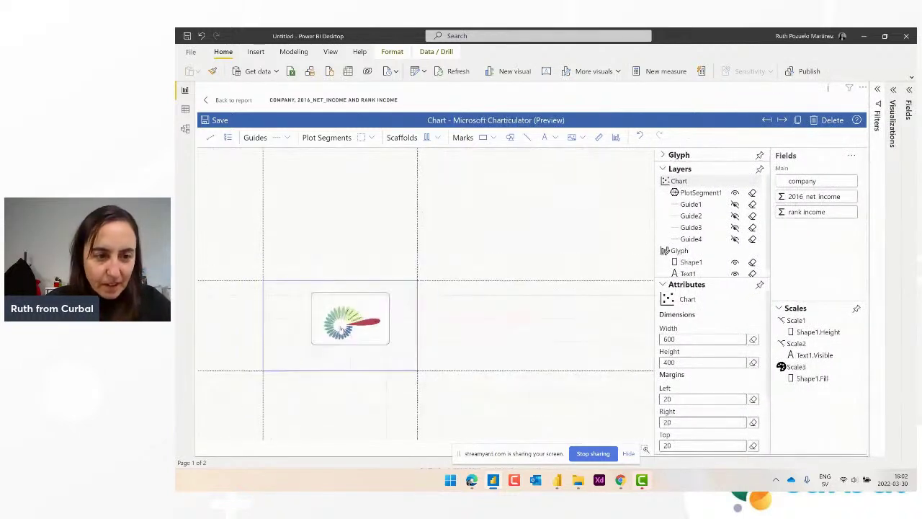
{"action": "left_click_drag", "start_coordinate": [239, 373], "coordinate": [230, 383]}
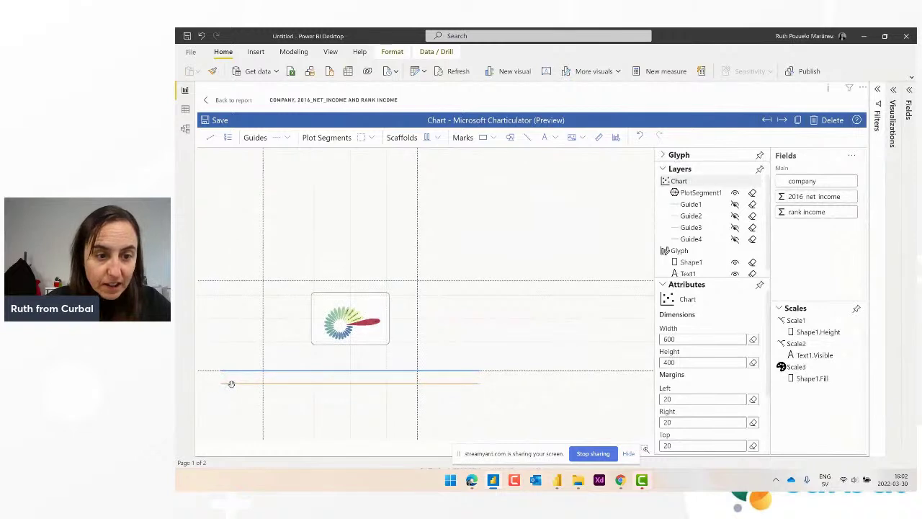
{"action": "left_click_drag", "start_coordinate": [264, 248], "coordinate": [246, 248]}
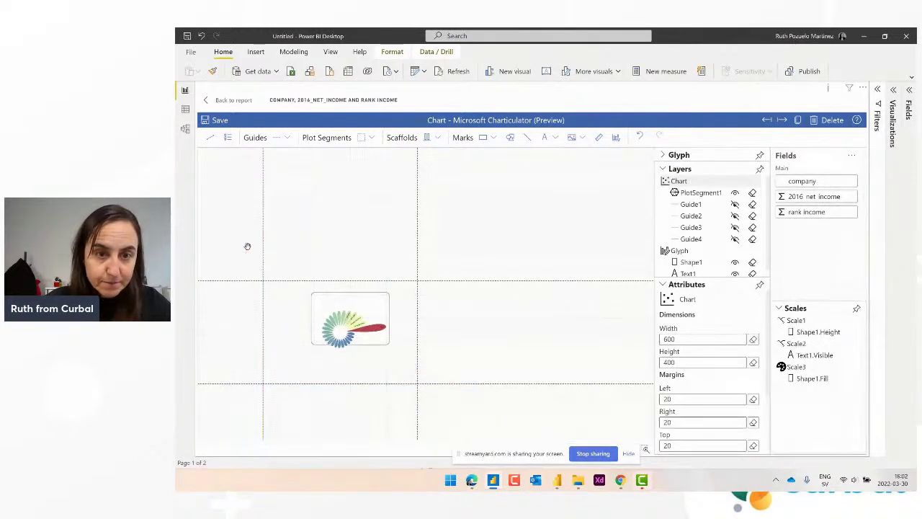
{"action": "left_click_drag", "start_coordinate": [416, 227], "coordinate": [425, 237]}
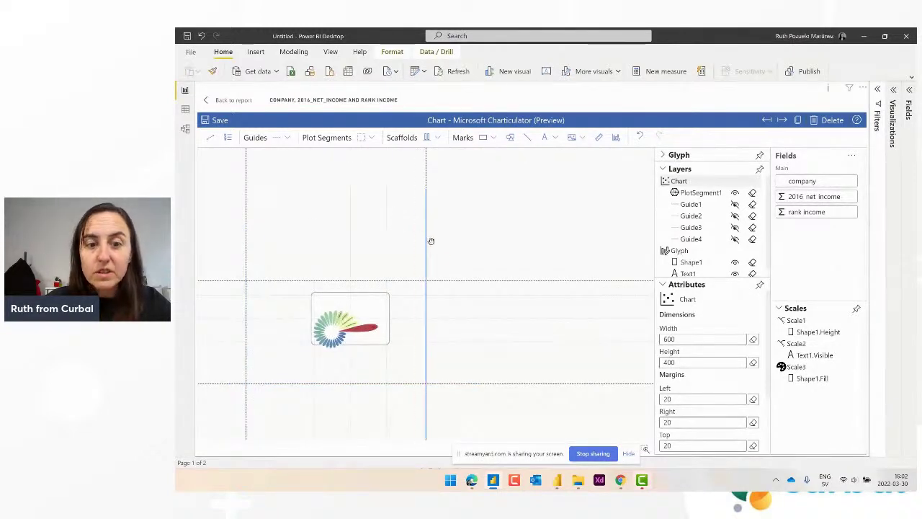
{"action": "left_click_drag", "start_coordinate": [464, 274], "coordinate": [464, 272]}
{"action": "left_click", "coordinate": [216, 120]}
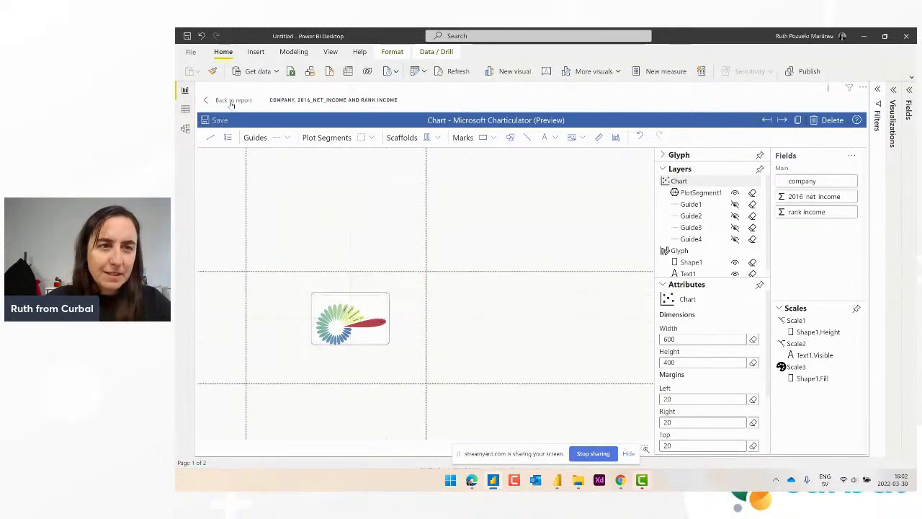
{"action": "left_click", "coordinate": [225, 100]}
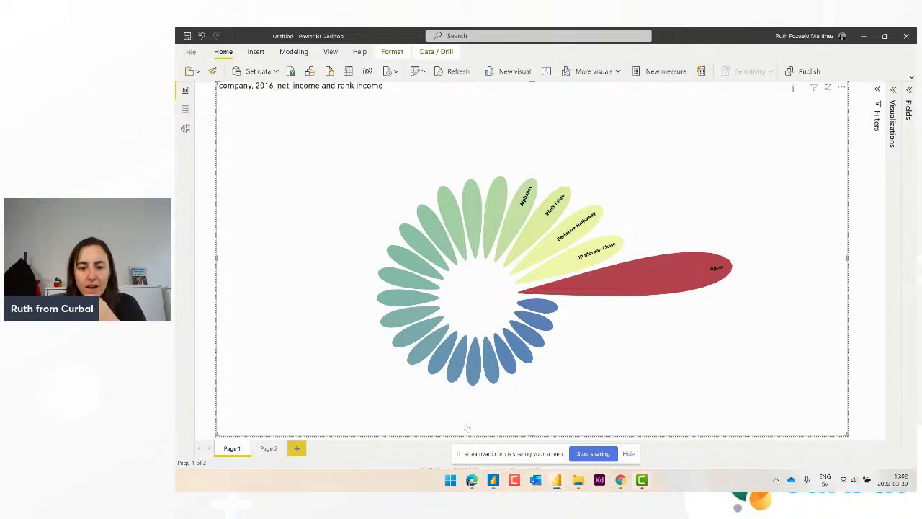
- Switch to the browser to compare the reference Makeover Monday visualization, and return to the Power BI report
{"action": "left_click", "coordinate": [472, 481]}
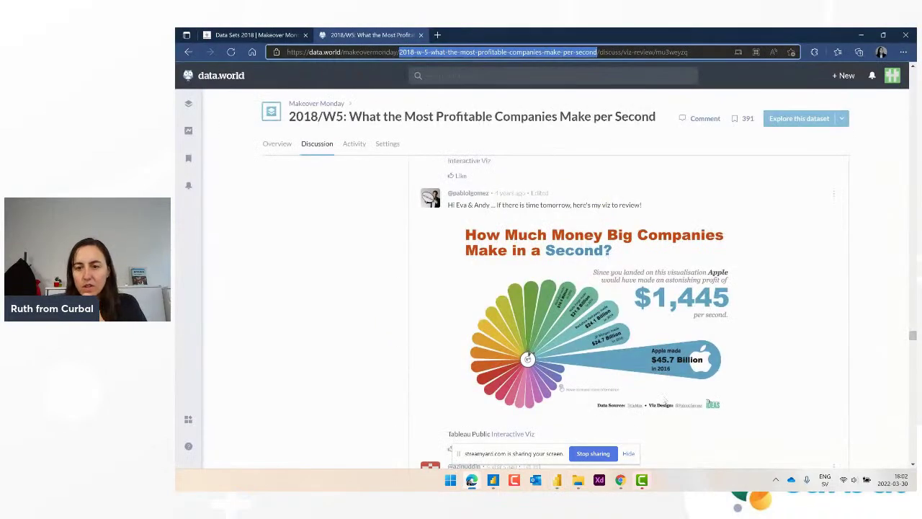
{"action": "left_click", "coordinate": [493, 481]}
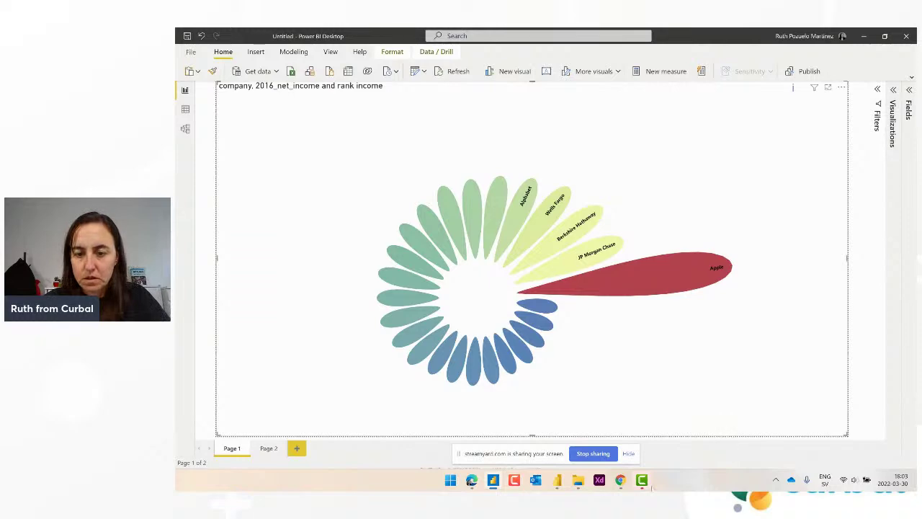
{"action": "left_click", "coordinate": [577, 481]}
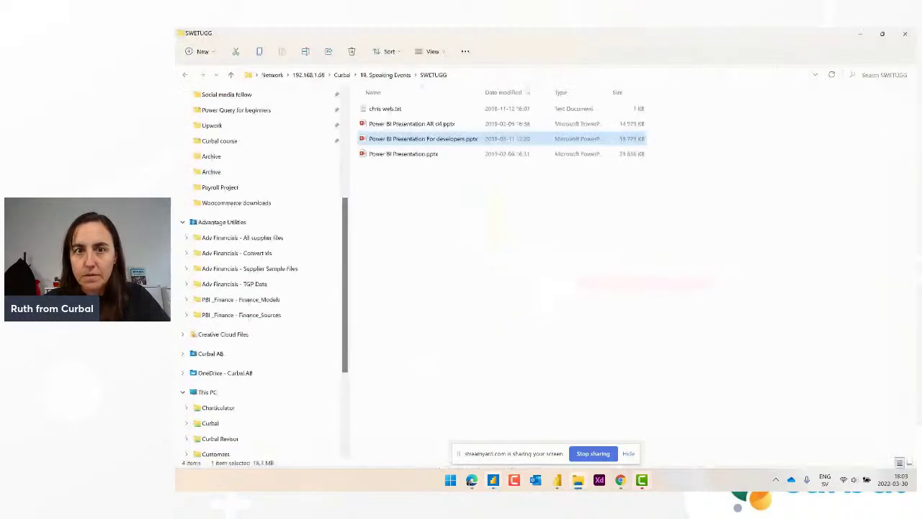
{"action": "left_click", "coordinate": [577, 481]}
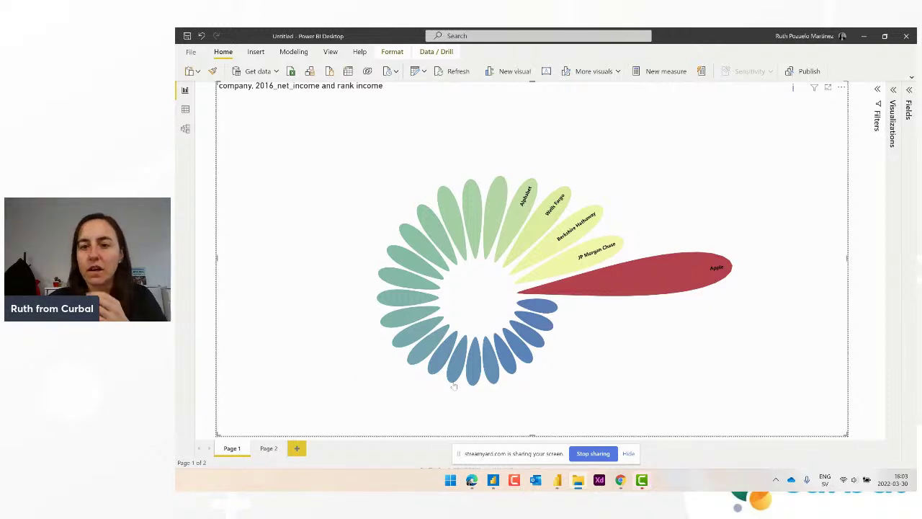
- Reopen the radial chart in Charticulator, place an icon mark in the glyph below the company label and rotate it about 90 degrees
{"action": "left_click", "coordinate": [841, 88]}
{"action": "left_click", "coordinate": [834, 103]}
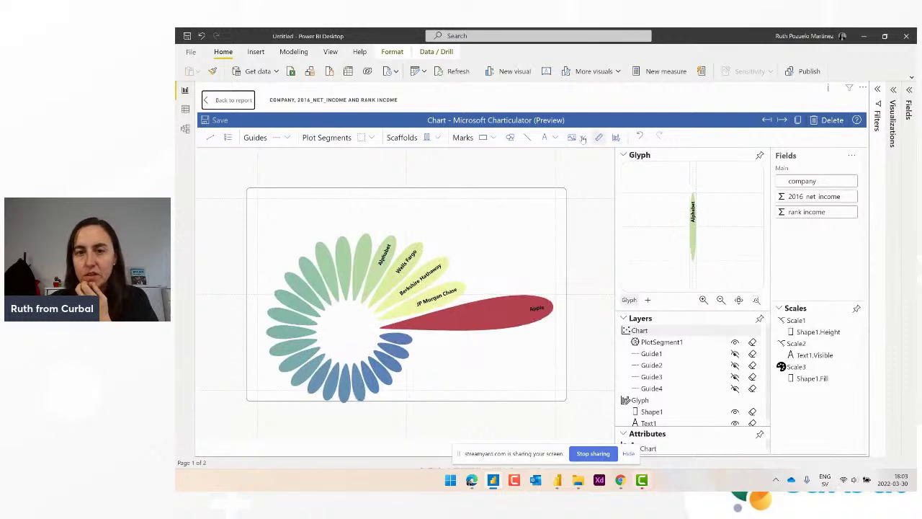
{"action": "left_click", "coordinate": [583, 137]}
{"action": "left_click", "coordinate": [585, 152]}
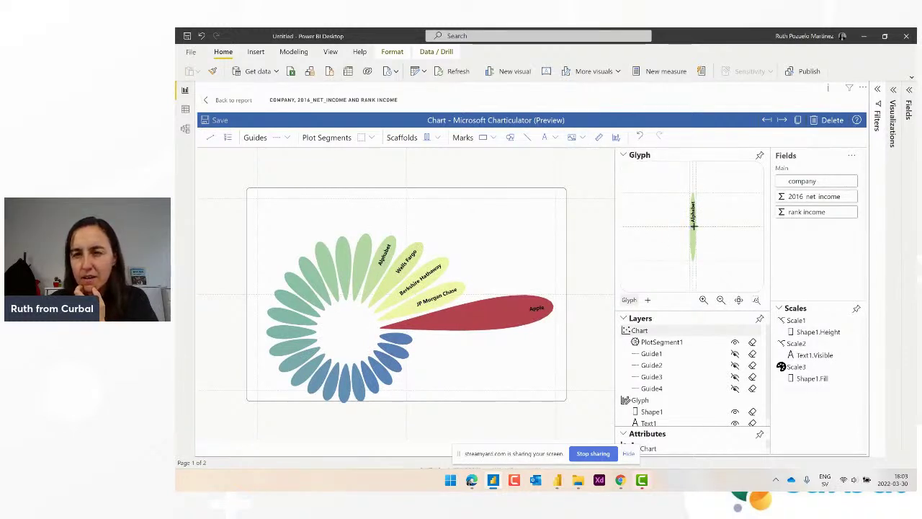
{"action": "left_click", "coordinate": [693, 235]}
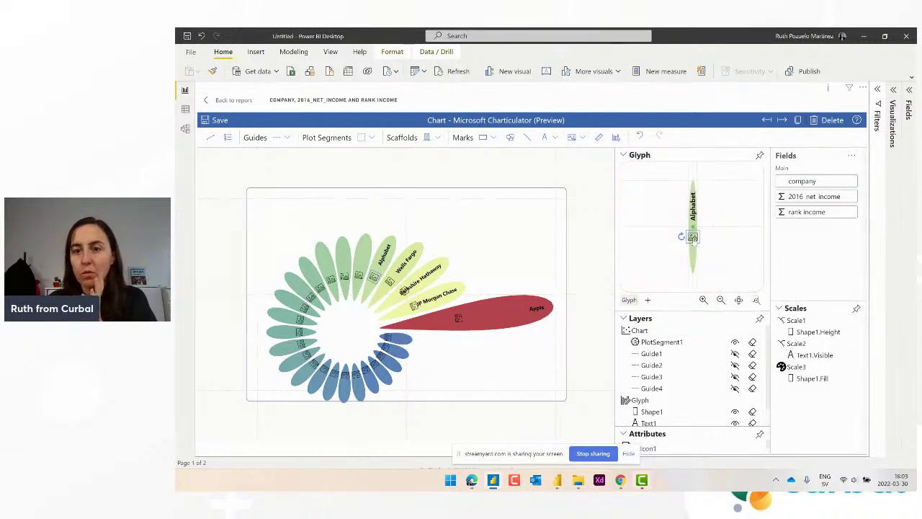
{"action": "left_click_drag", "start_coordinate": [679, 235], "coordinate": [694, 248]}
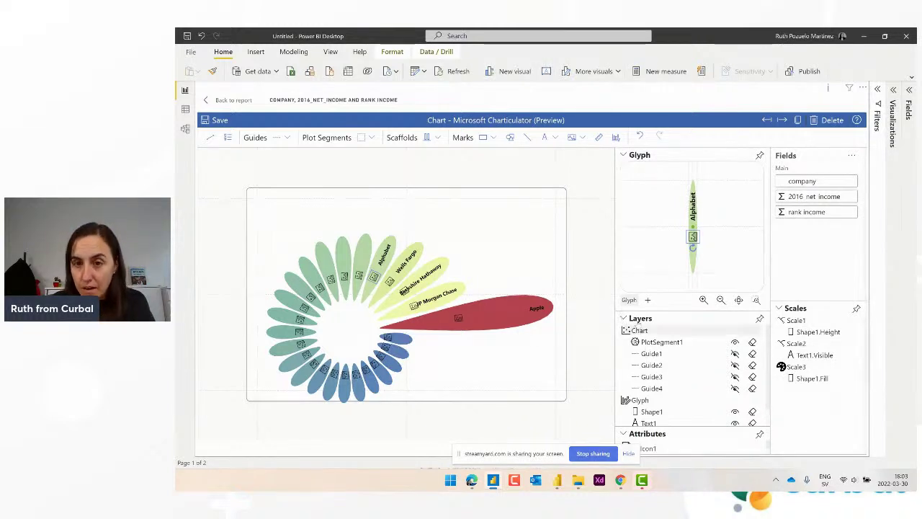
- Set the Icon1 image to the rainbow-coloured Apple logo
{"action": "left_click", "coordinate": [624, 155]}
{"action": "scroll", "coordinate": [664, 266], "scroll_direction": "down", "scroll_amount": 1}
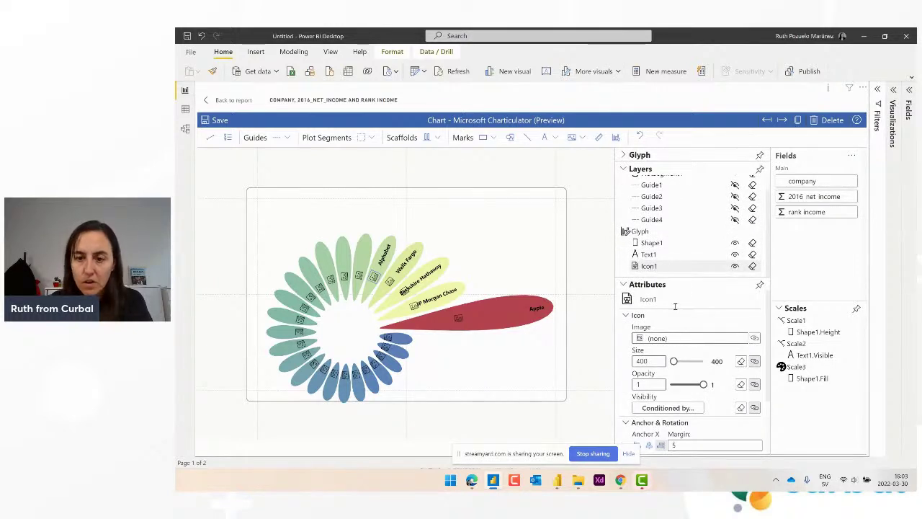
{"action": "scroll", "coordinate": [720, 418], "scroll_direction": "down", "scroll_amount": 1}
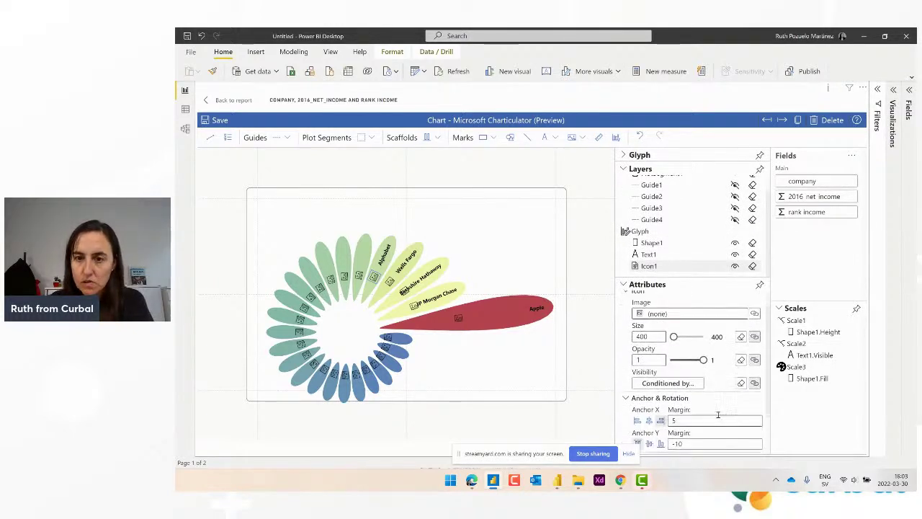
{"action": "scroll", "coordinate": [718, 415], "scroll_direction": "up", "scroll_amount": 1}
{"action": "left_click", "coordinate": [674, 338]}
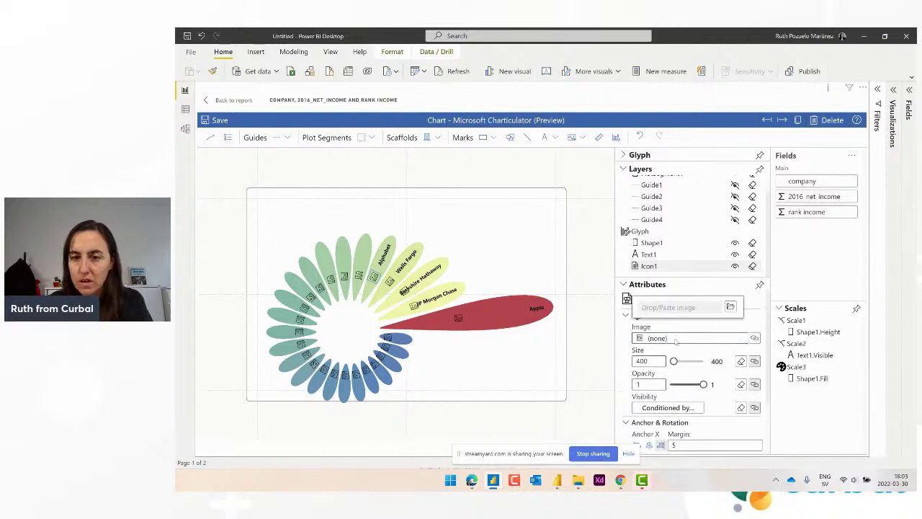
{"action": "left_click", "coordinate": [731, 307]}
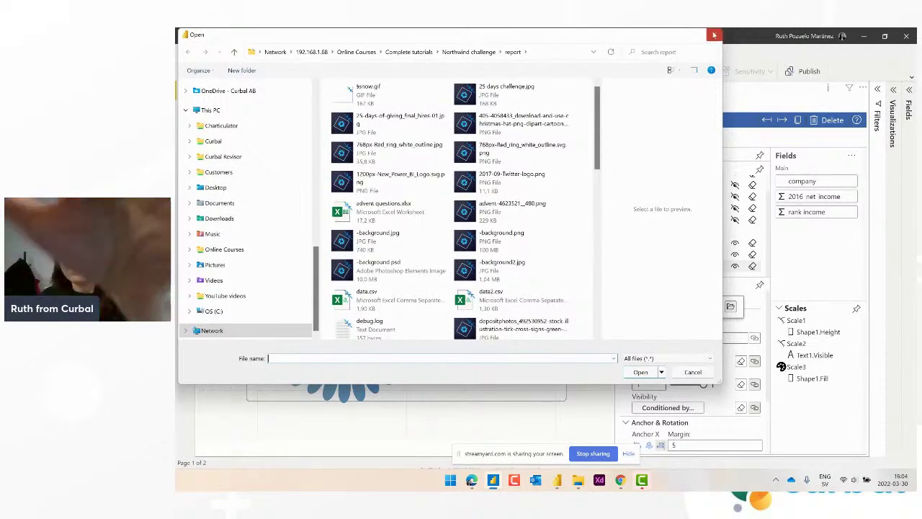
{"action": "key", "text": "Escape"}
{"action": "left_click_drag", "start_coordinate": [763, 295], "coordinate": [660, 311]}
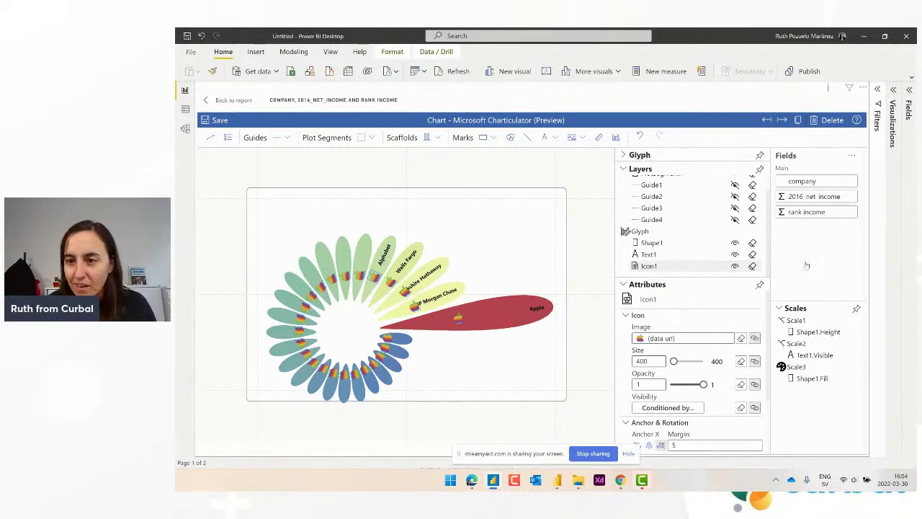
- Condition the visibility of Icon1 on rank income and set the condition to equal to 1
{"action": "left_click_drag", "start_coordinate": [813, 211], "coordinate": [691, 409]}
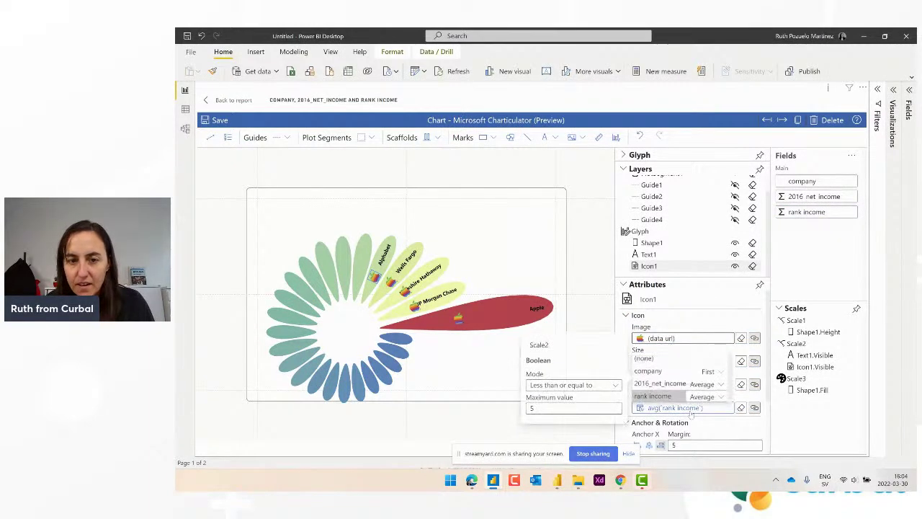
{"action": "left_click", "coordinate": [573, 387]}
{"action": "left_click", "coordinate": [541, 334]}
{"action": "left_click", "coordinate": [530, 408]}
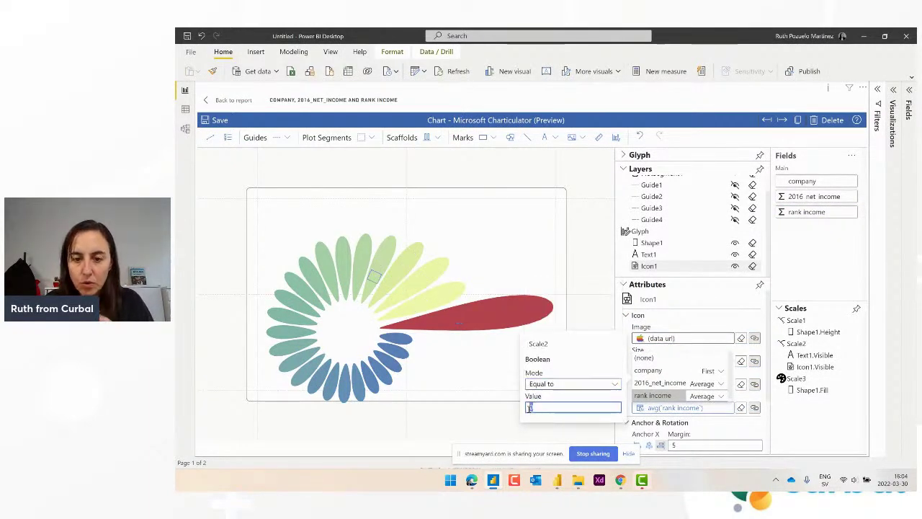
{"action": "type", "text": "1"}
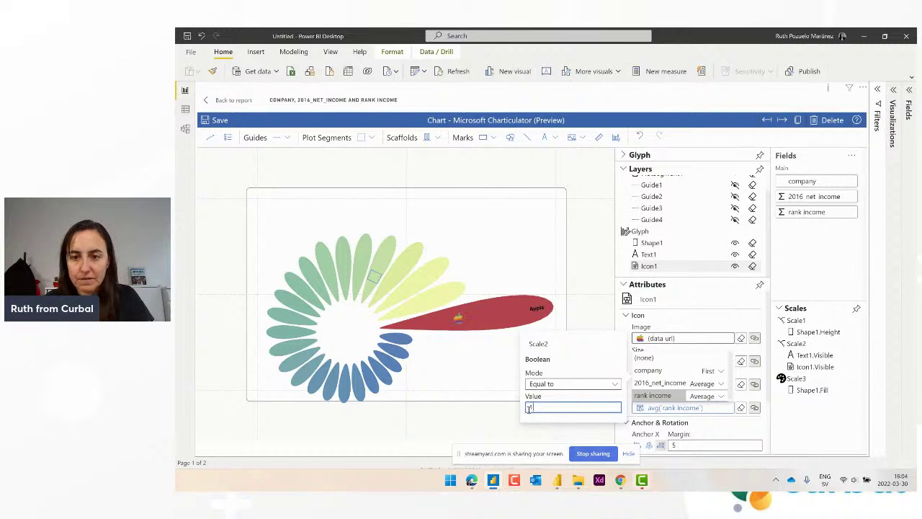
{"action": "left_click", "coordinate": [617, 370]}
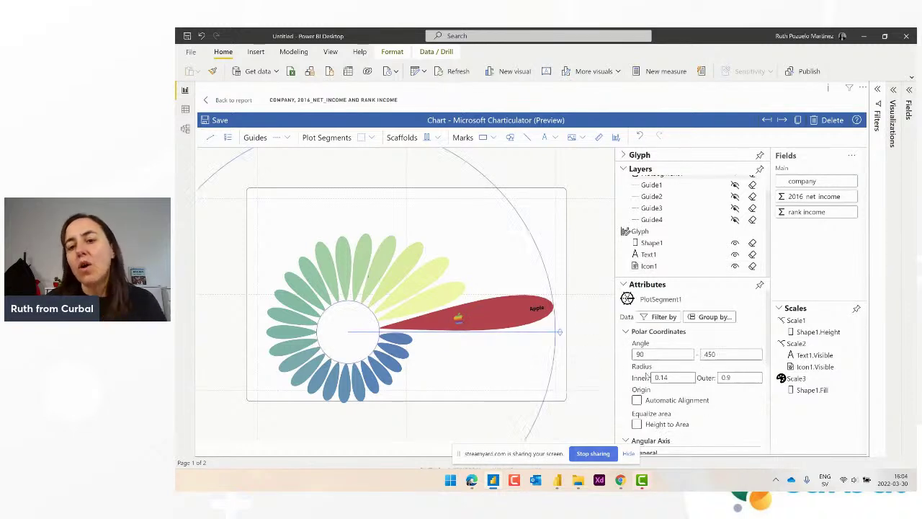
- Remove the rank income visibility condition from Icon1
{"action": "left_click", "coordinate": [649, 265]}
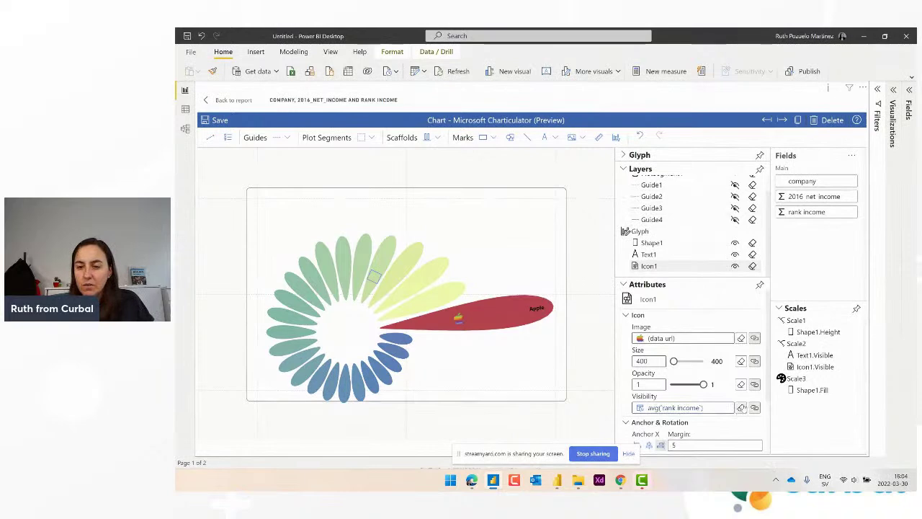
{"action": "left_click", "coordinate": [740, 409]}
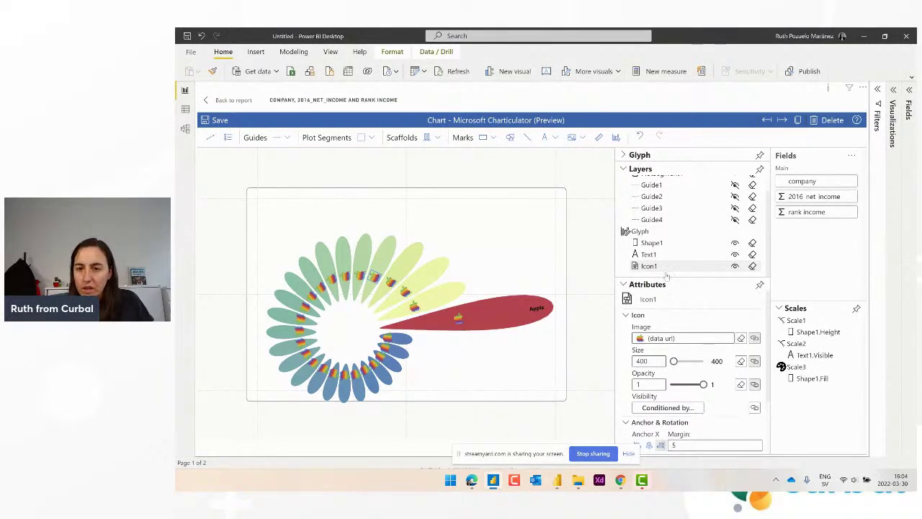
- Clear the visibility condition of Text1 and condition its visibility on rank income again
{"action": "left_click", "coordinate": [651, 254]}
{"action": "left_click", "coordinate": [742, 409]}
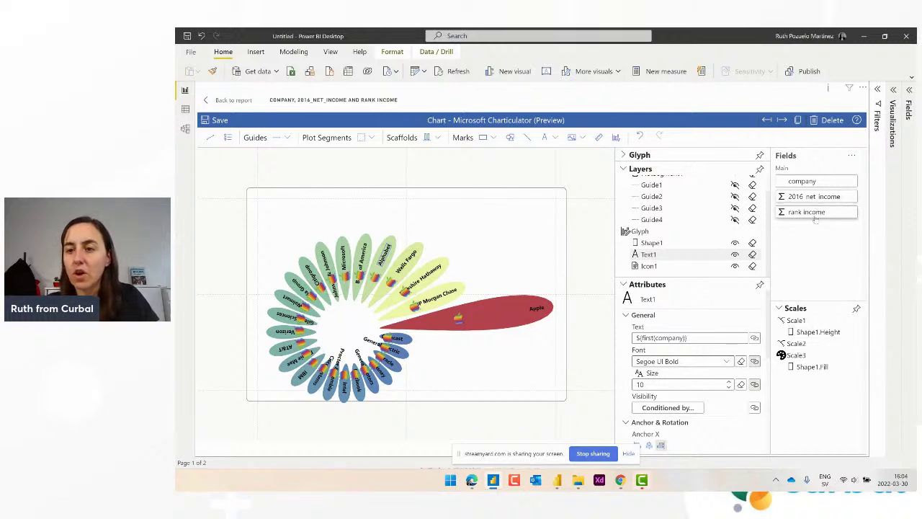
{"action": "left_click_drag", "start_coordinate": [814, 216], "coordinate": [675, 408]}
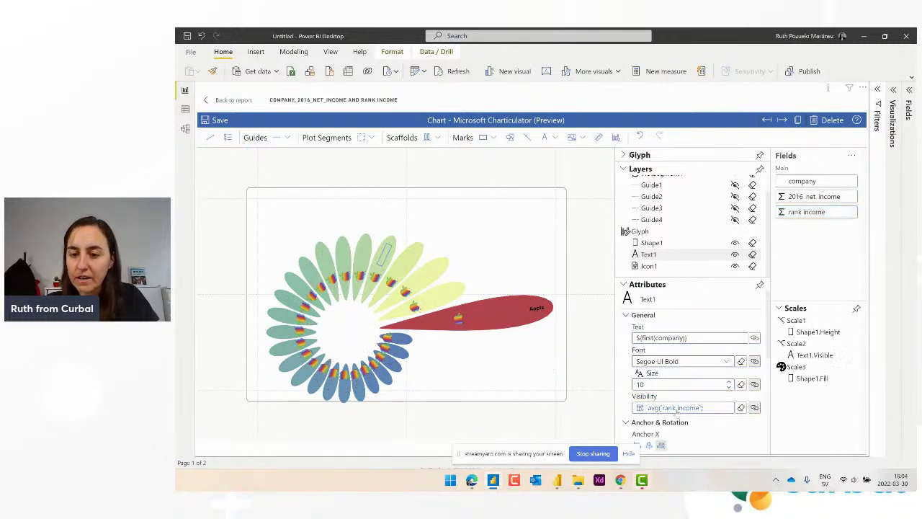
- Set the visibility condition of Text1 to greater than or equal to 5
{"action": "left_click", "coordinate": [675, 408]}
{"action": "left_click", "coordinate": [572, 385]}
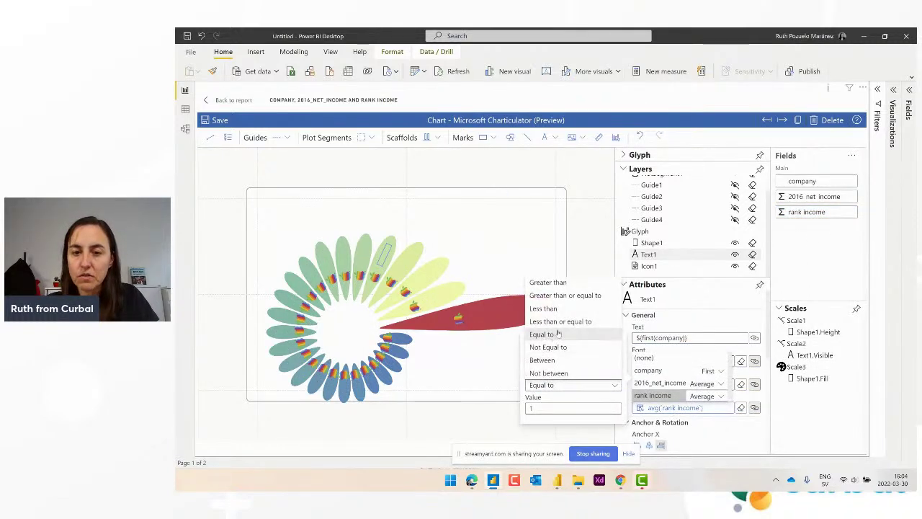
{"action": "left_click", "coordinate": [569, 296]}
{"action": "double_click", "coordinate": [526, 408]}
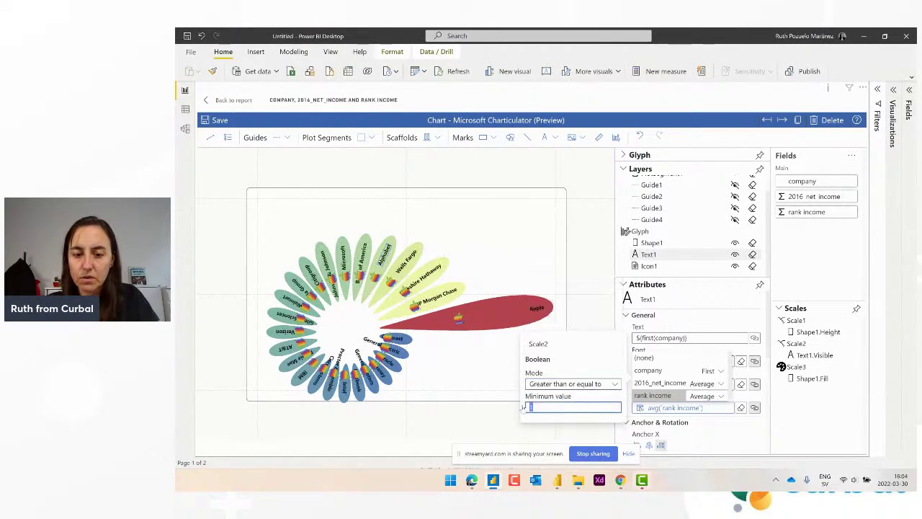
{"action": "type", "text": "5"}
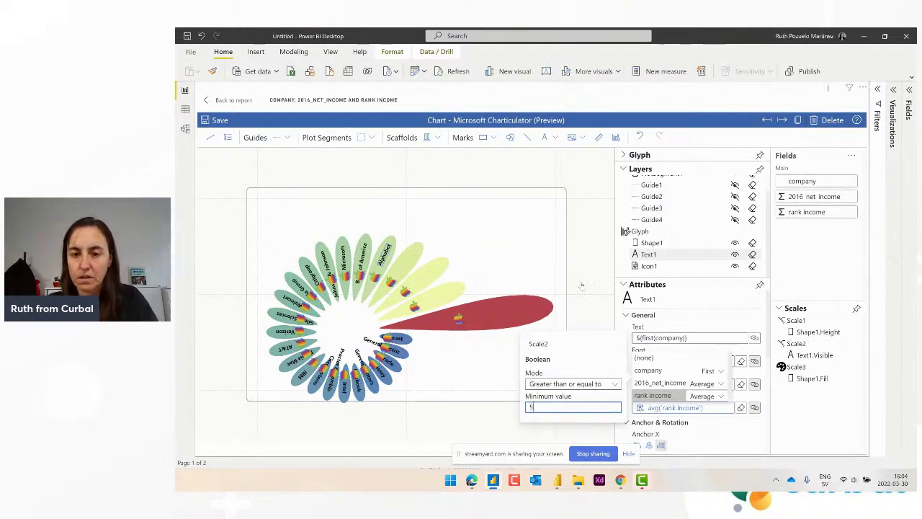
{"action": "left_click", "coordinate": [585, 286]}
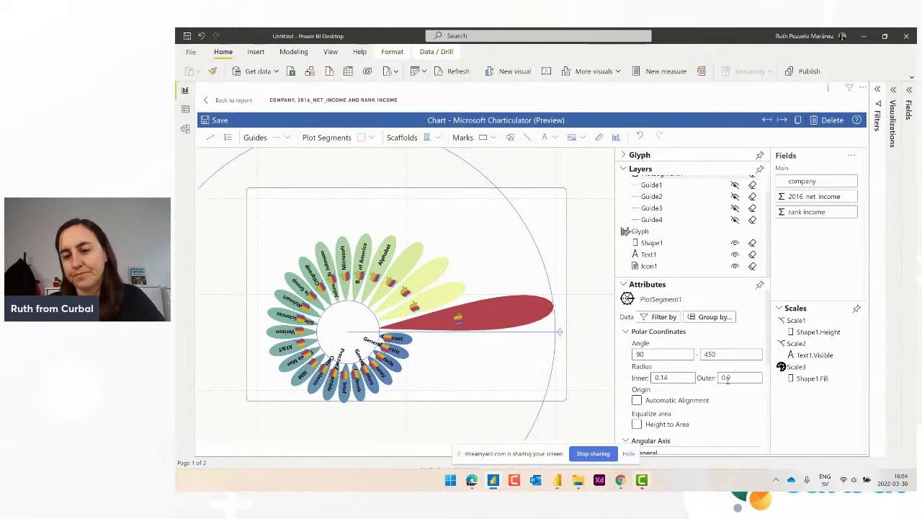
- Change the mode of Text1's rank income visibility condition to less than or equal to
{"action": "left_click", "coordinate": [652, 256]}
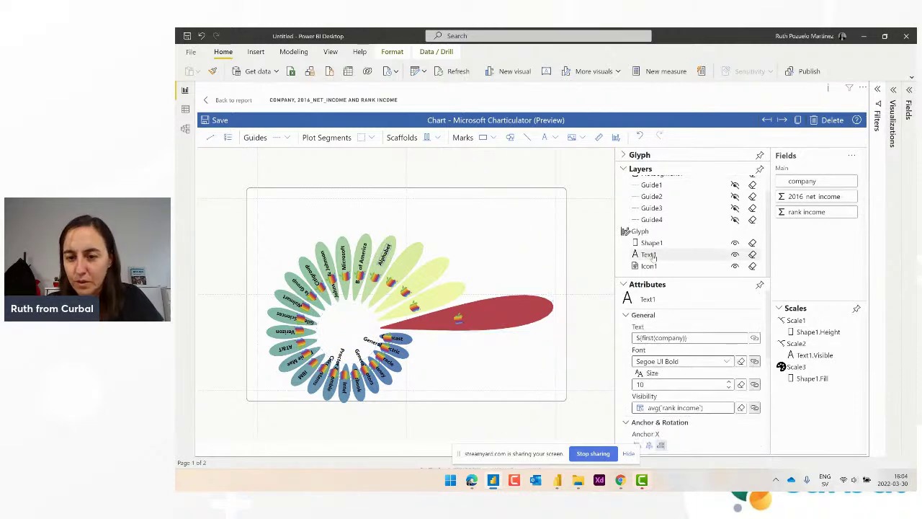
{"action": "left_click", "coordinate": [677, 408]}
{"action": "left_click", "coordinate": [569, 385]}
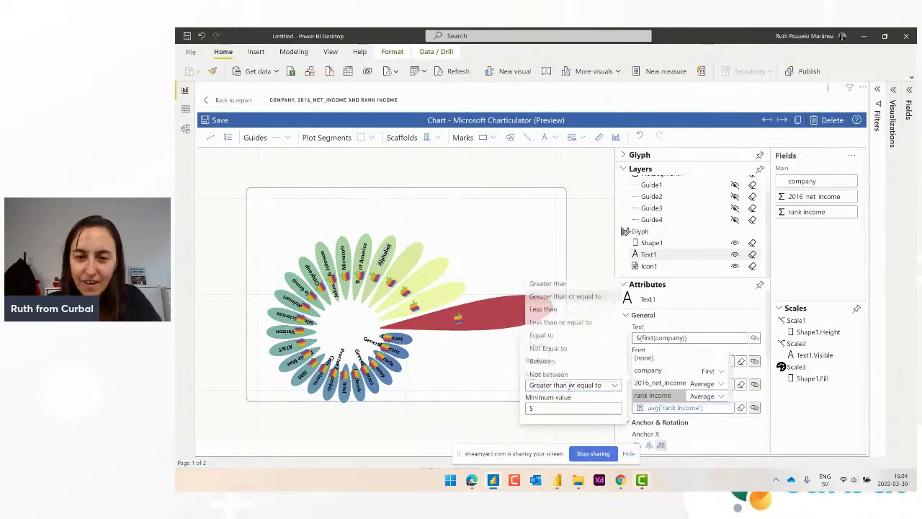
{"action": "left_click", "coordinate": [567, 322]}
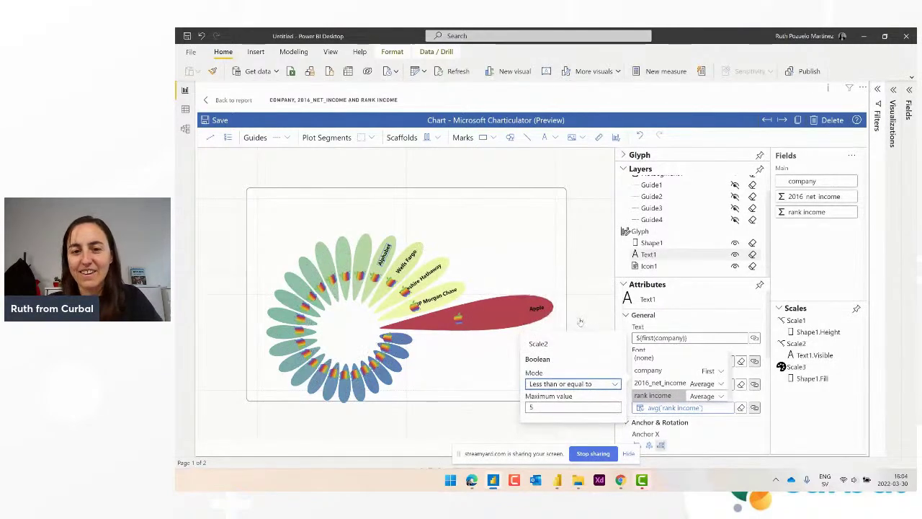
{"action": "left_click", "coordinate": [579, 319]}
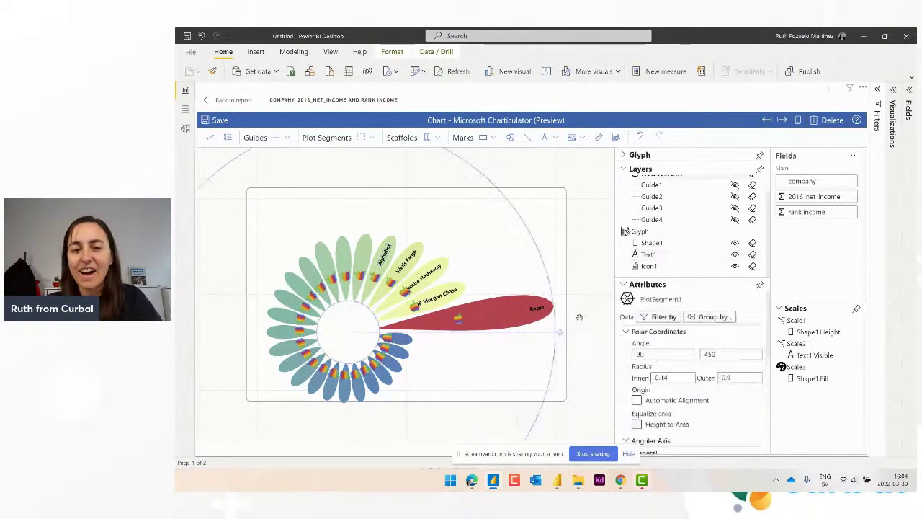
- Make the visibility of Icon1 conditional on rank income being equal to 1
{"action": "left_click", "coordinate": [643, 266]}
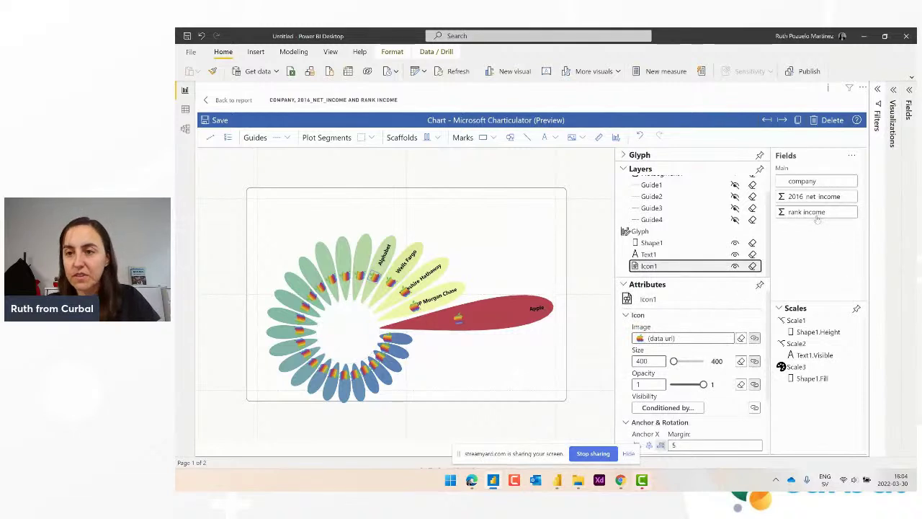
{"action": "left_click_drag", "start_coordinate": [818, 217], "coordinate": [681, 409]}
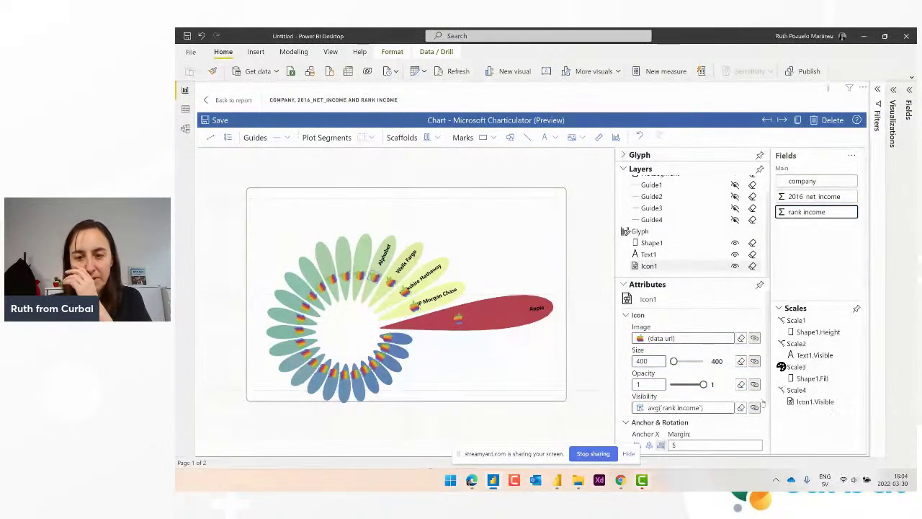
{"action": "left_click", "coordinate": [706, 409]}
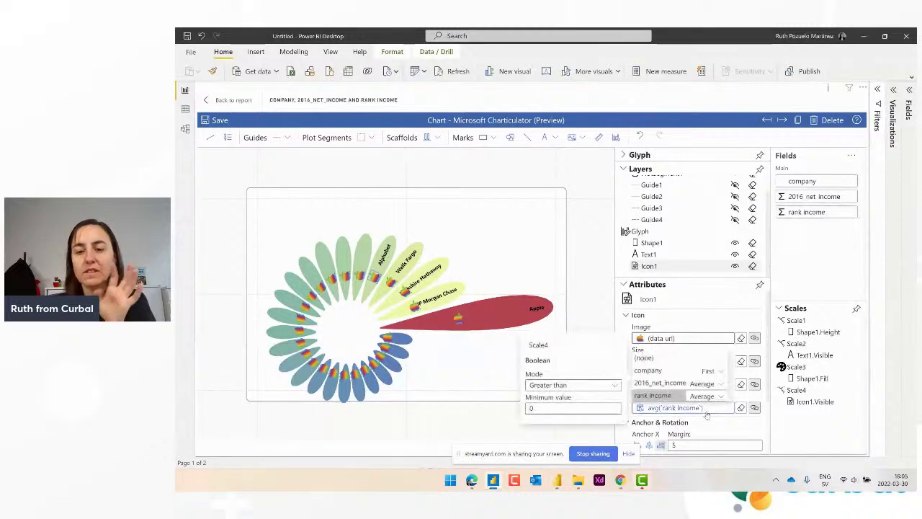
{"action": "left_click", "coordinate": [564, 385]}
{"action": "left_click", "coordinate": [541, 334]}
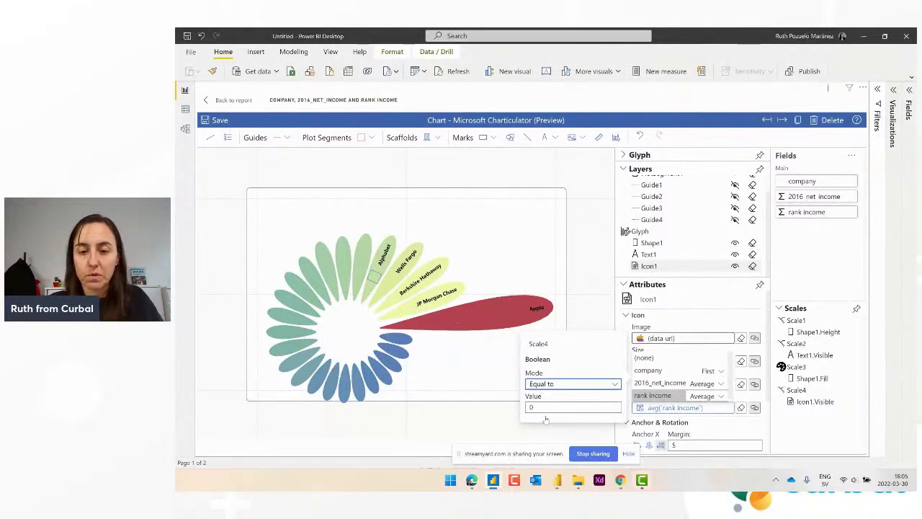
{"action": "left_click", "coordinate": [515, 408]}
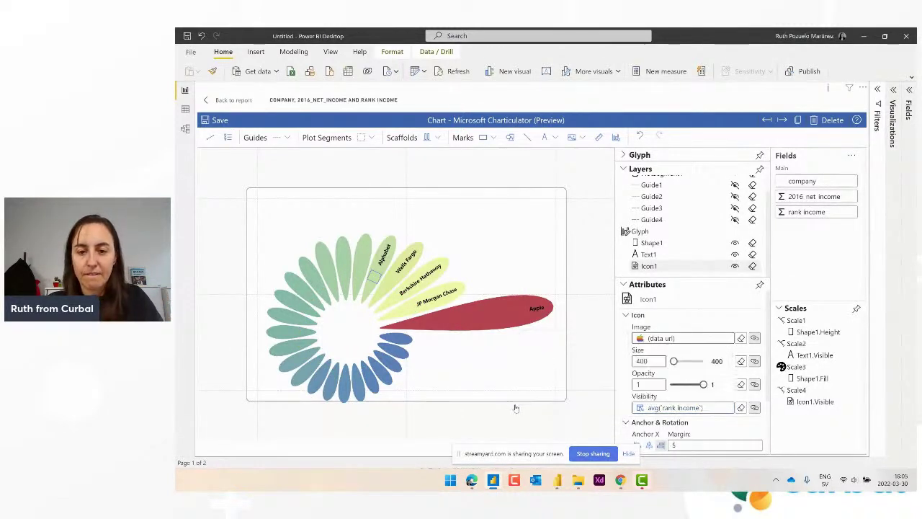
{"action": "left_click", "coordinate": [684, 409]}
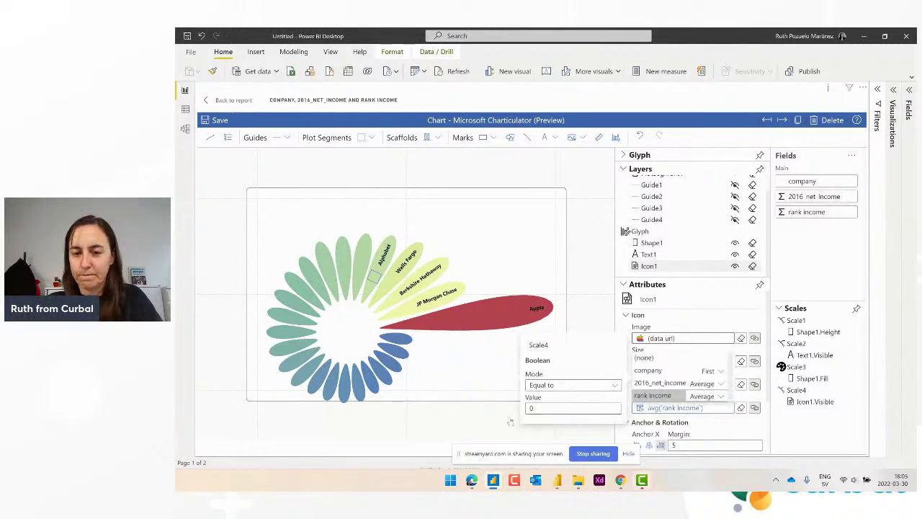
{"action": "left_click", "coordinate": [530, 408]}
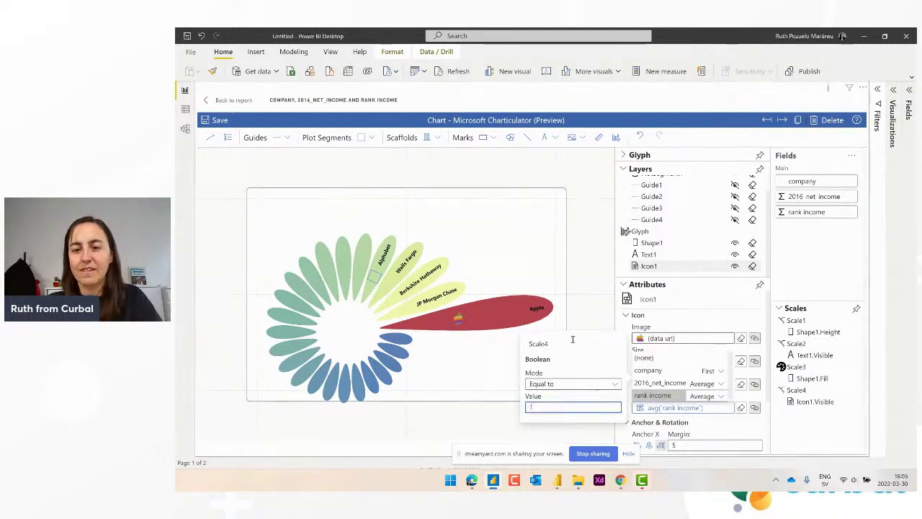
{"action": "left_click", "coordinate": [590, 296]}
- Move the Apple logo icon within the glyph to just below the Apple label near the petal's outer end
{"action": "left_click", "coordinate": [623, 154]}
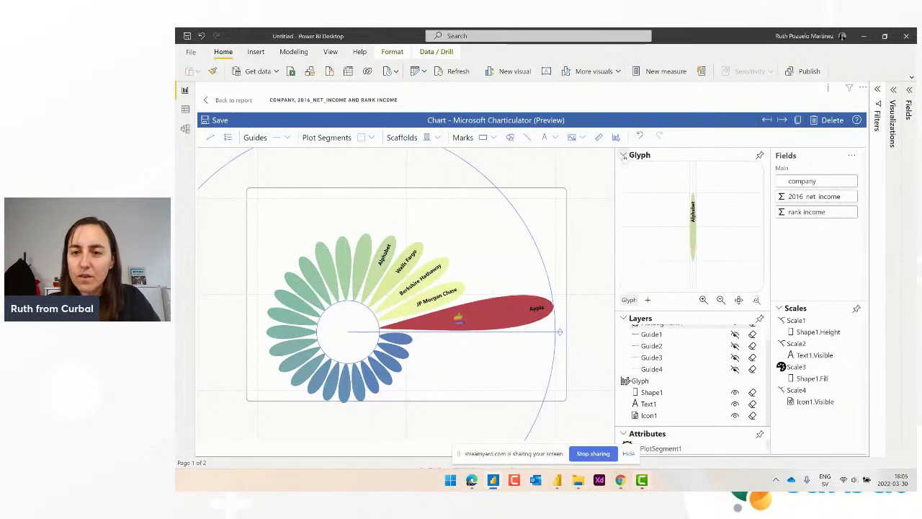
{"action": "left_click", "coordinate": [457, 317]}
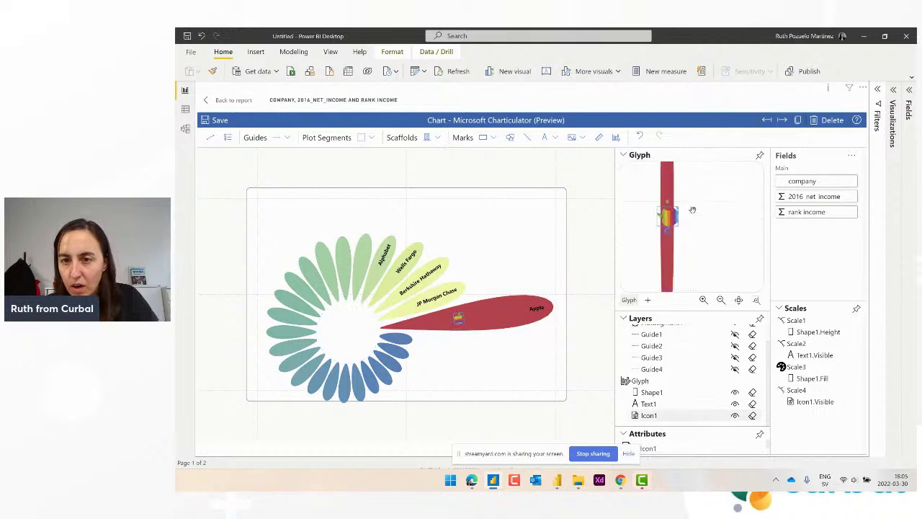
{"action": "left_click_drag", "start_coordinate": [695, 224], "coordinate": [690, 277]}
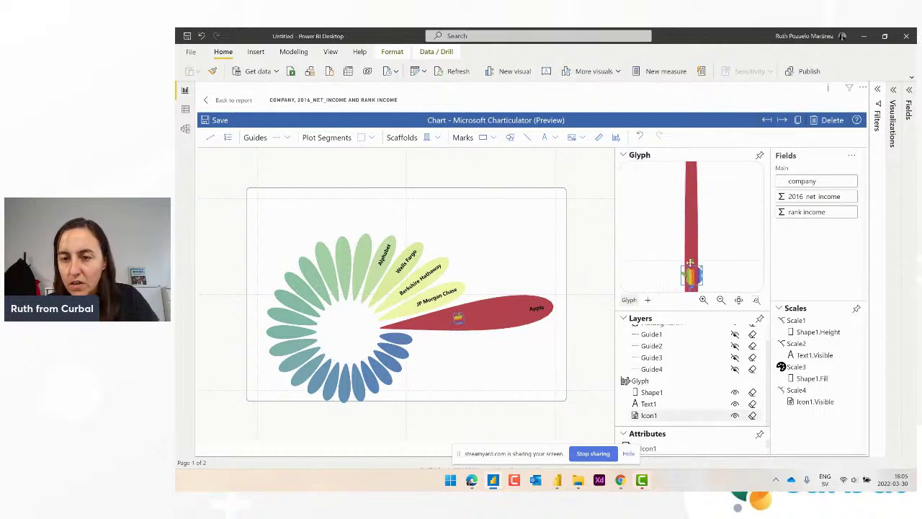
{"action": "scroll", "coordinate": [711, 224], "scroll_direction": "down", "scroll_amount": 2}
{"action": "scroll", "coordinate": [711, 224], "scroll_direction": "down", "scroll_amount": 1}
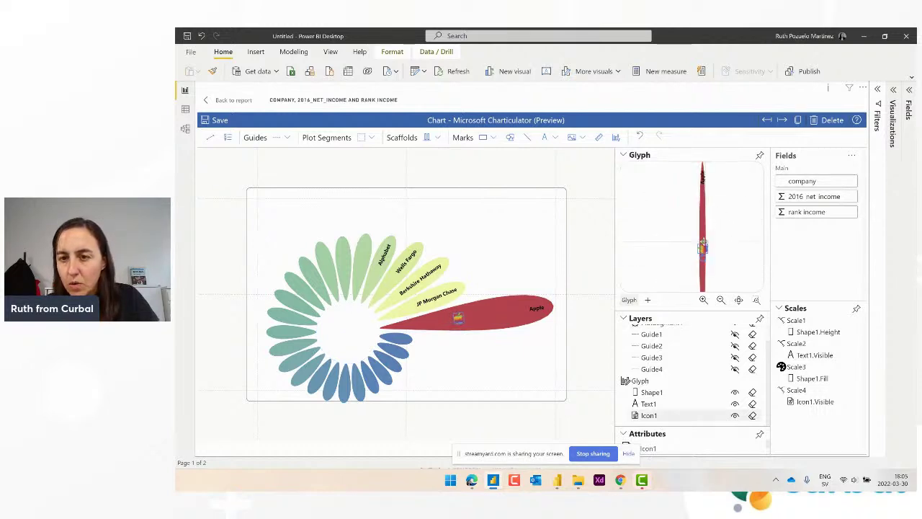
{"action": "left_click_drag", "start_coordinate": [702, 247], "coordinate": [702, 170]}
{"action": "scroll", "coordinate": [709, 184], "scroll_direction": "up", "scroll_amount": 2}
{"action": "scroll", "coordinate": [719, 212], "scroll_direction": "down", "scroll_amount": 2}
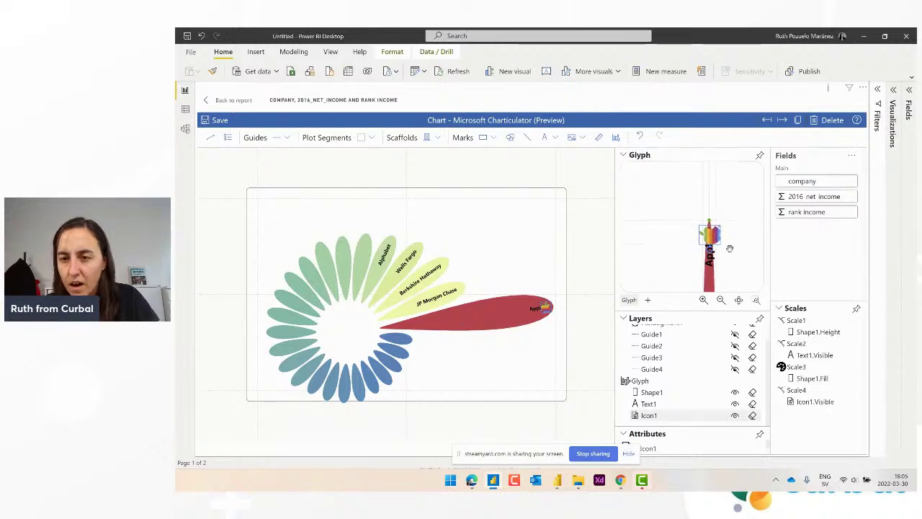
{"action": "left_click_drag", "start_coordinate": [710, 287], "coordinate": [710, 287]}
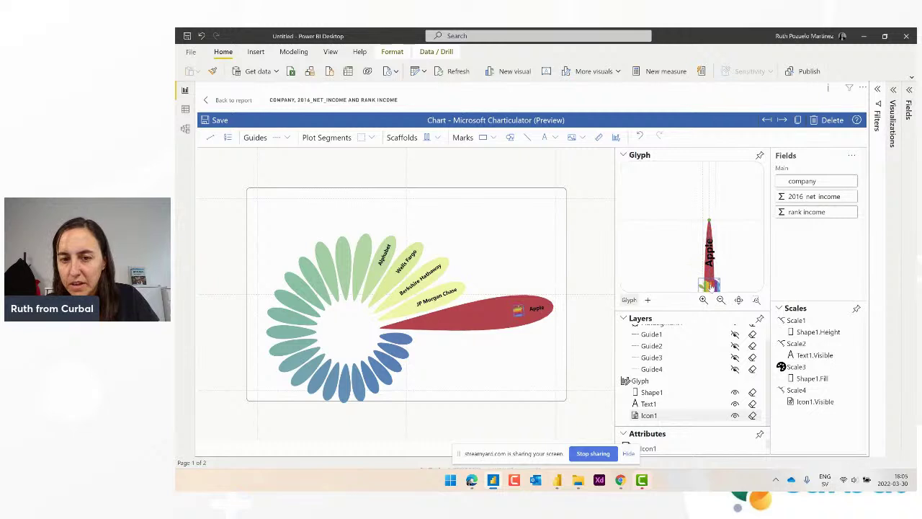
{"action": "left_click", "coordinate": [664, 233]}
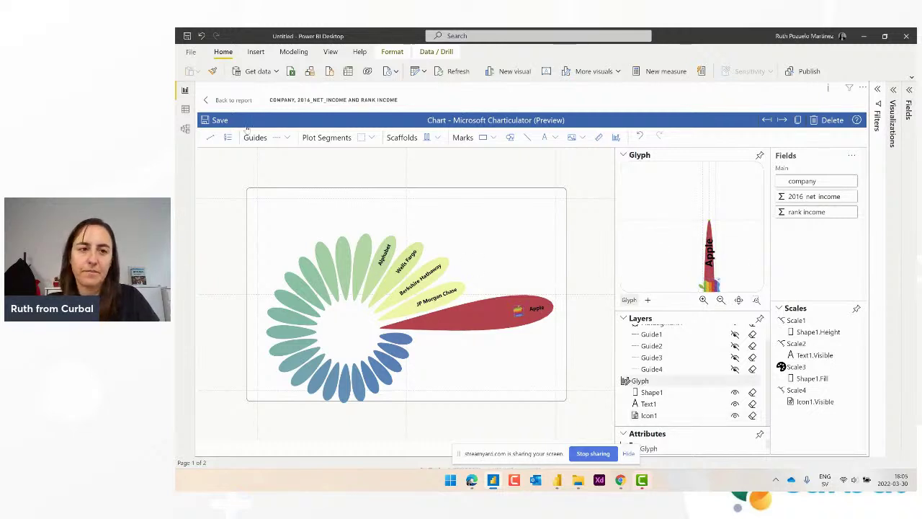
- Save the chart, return to the report and compare it with the reference visualization on data.world in the browser
{"action": "left_click", "coordinate": [216, 119]}
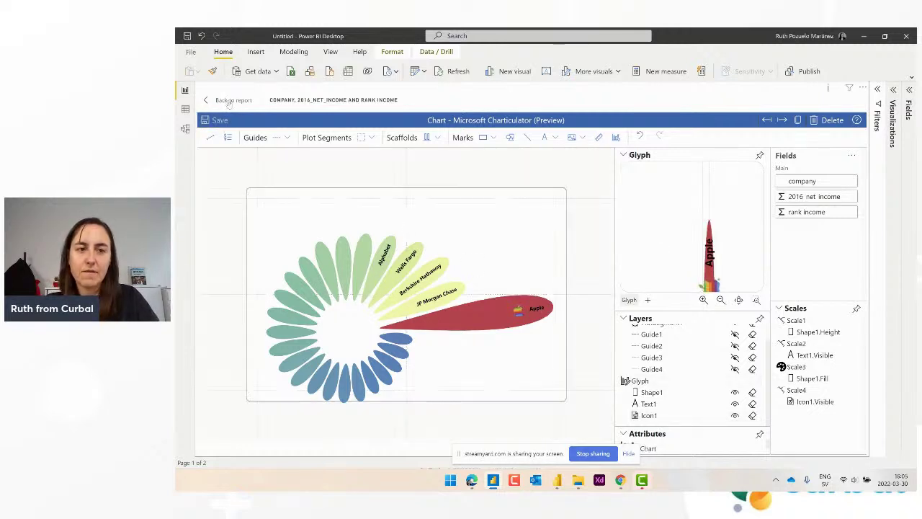
{"action": "left_click", "coordinate": [229, 101]}
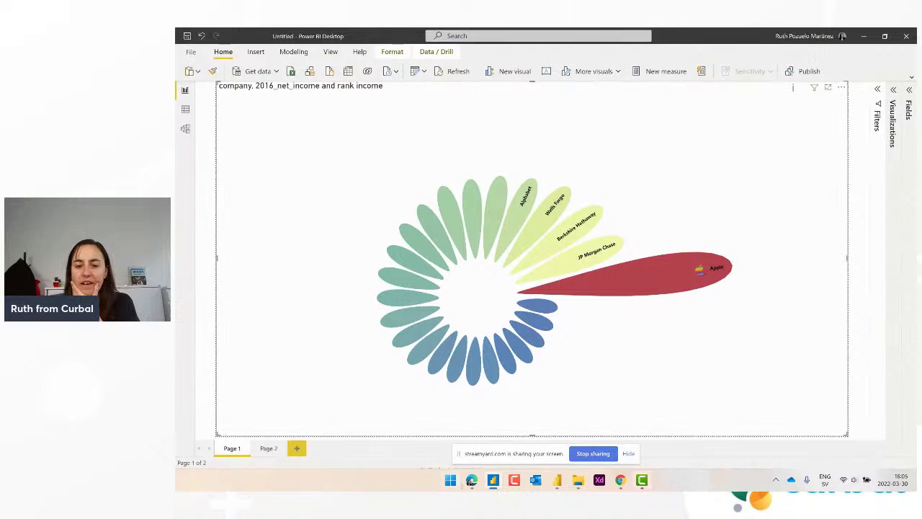
{"action": "left_click", "coordinate": [471, 480]}
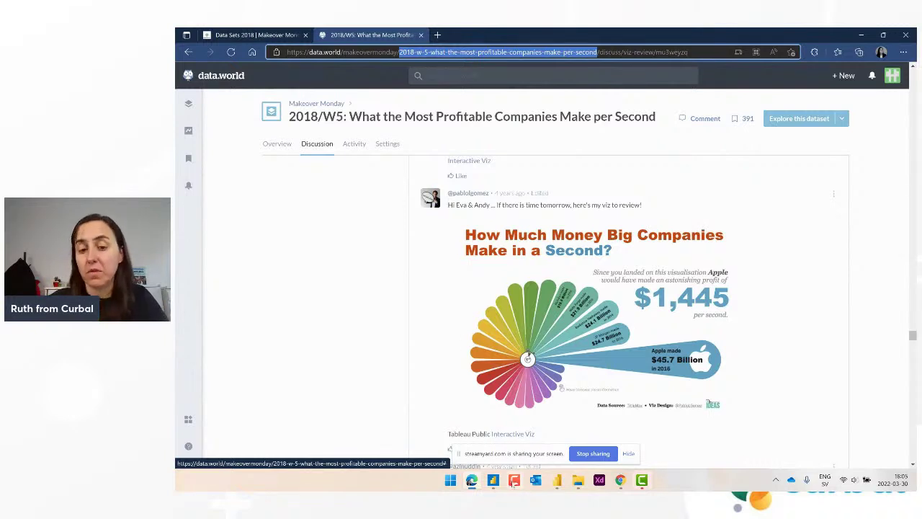
{"action": "left_click", "coordinate": [493, 480]}
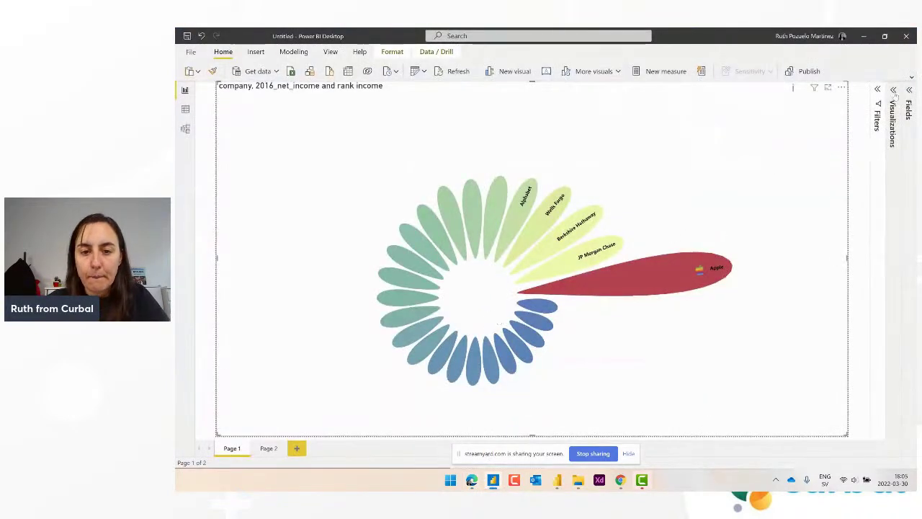
- Reopen the chart for editing, shrink the inner circle of PlotSegment1 to roughly half its radius and save
{"action": "left_click", "coordinate": [842, 88]}
{"action": "left_click", "coordinate": [824, 98]}
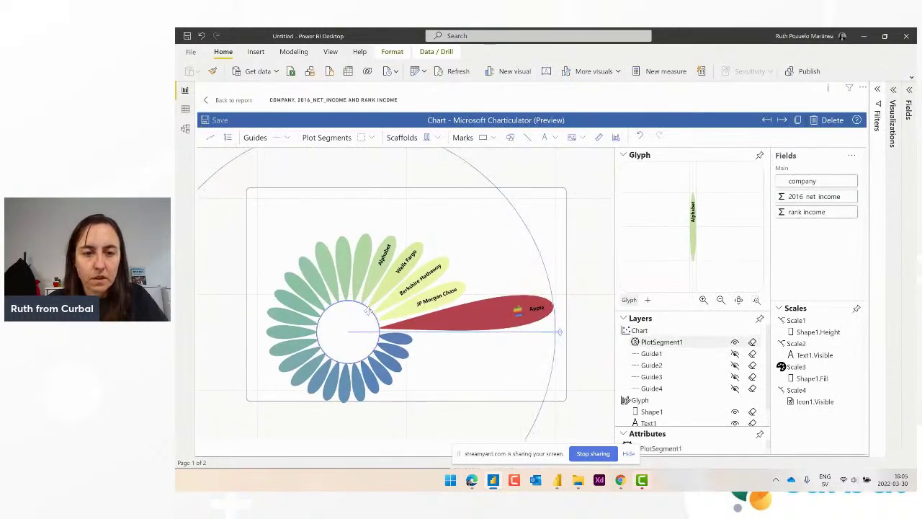
{"action": "left_click_drag", "start_coordinate": [358, 320], "coordinate": [361, 317]}
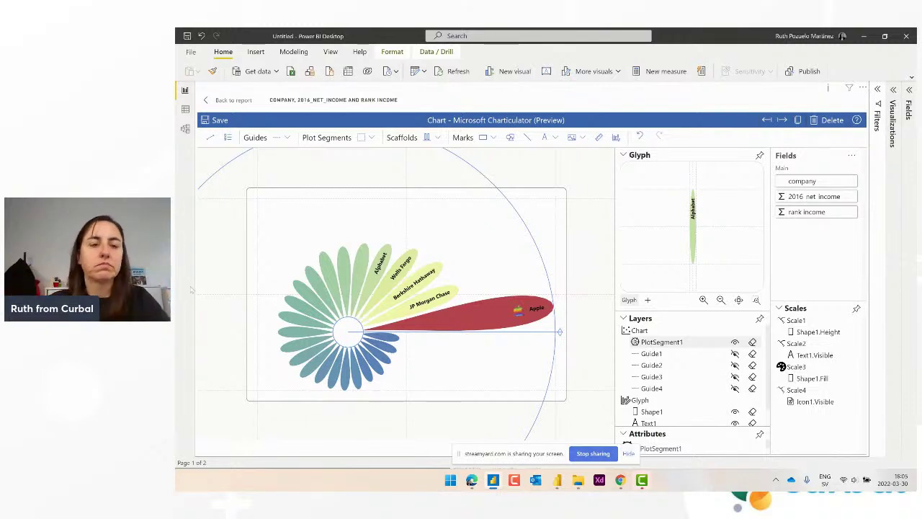
{"action": "left_click", "coordinate": [216, 120]}
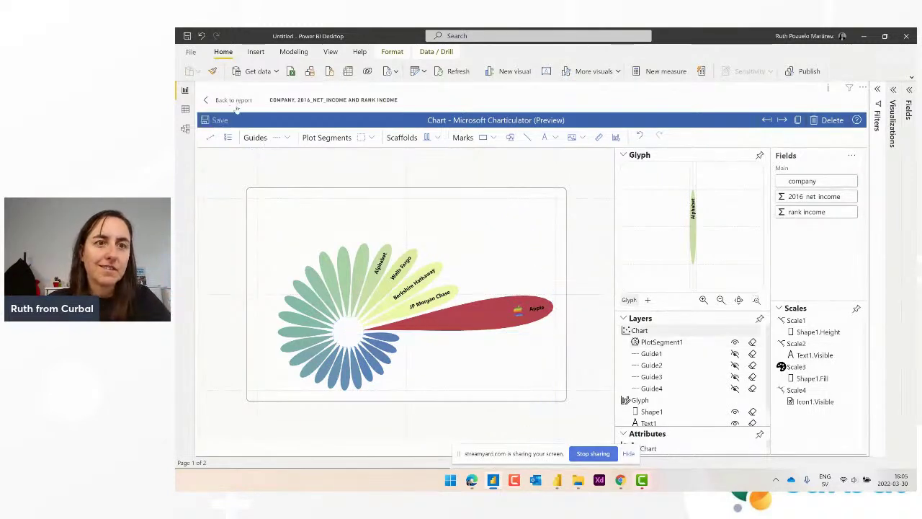